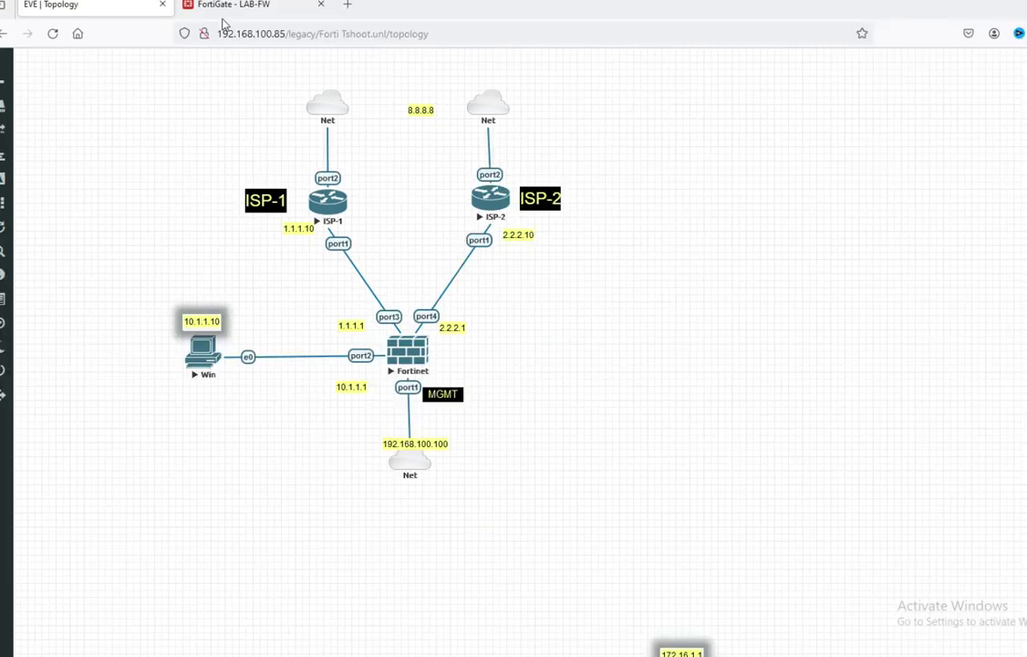
Switch from the EVE-NG topology to the FortiGate LAB-FW dashboard browser tab.
click(228, 6)
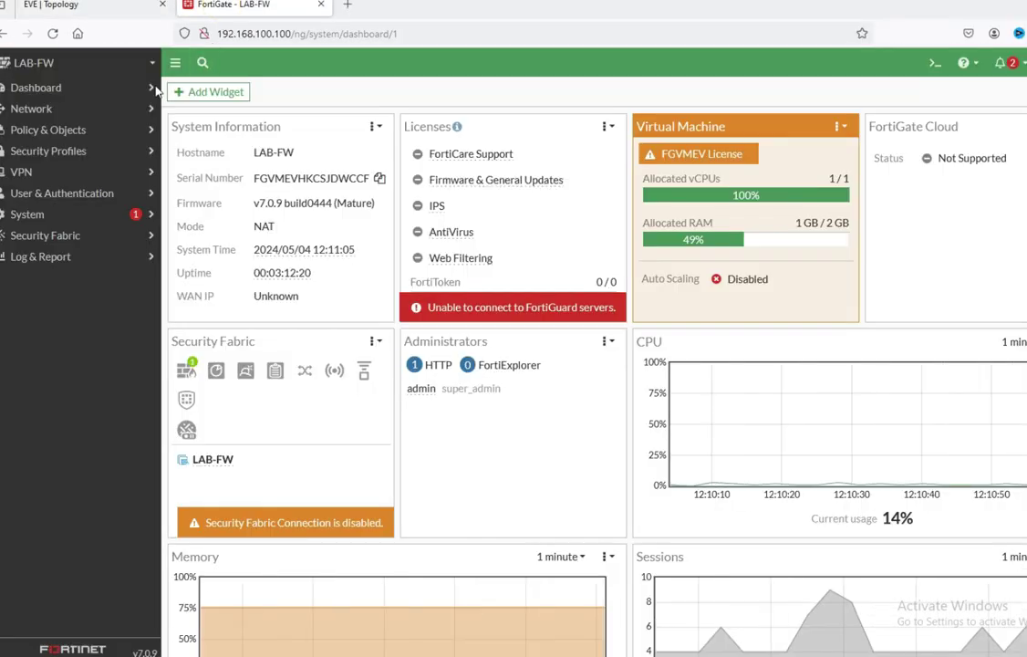
In Network > Interfaces, give port3 the alias ISP-1.
click(81, 117)
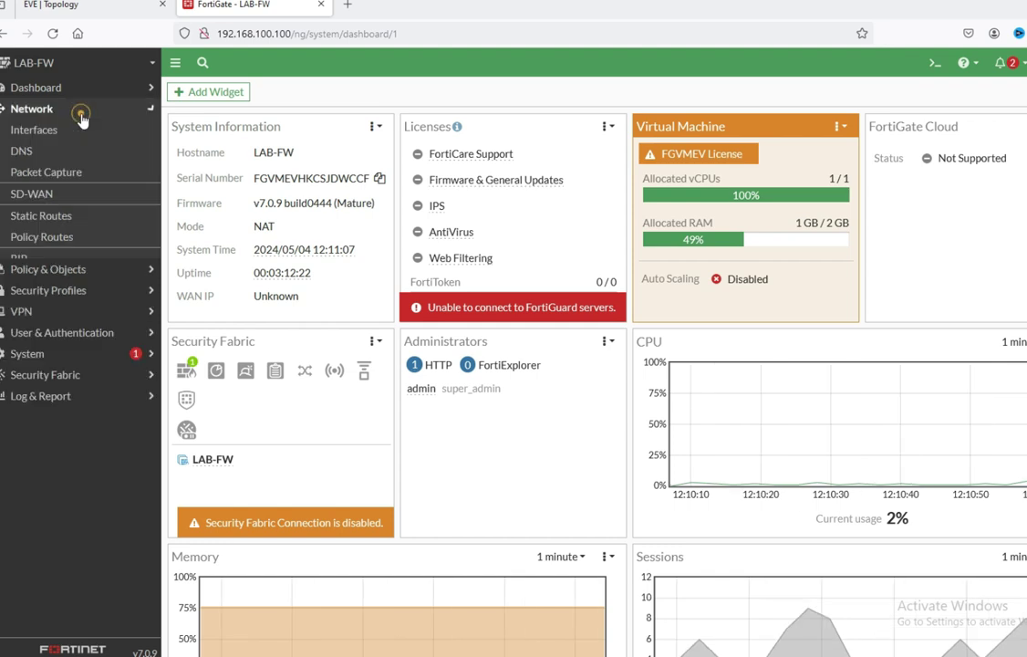
click(79, 130)
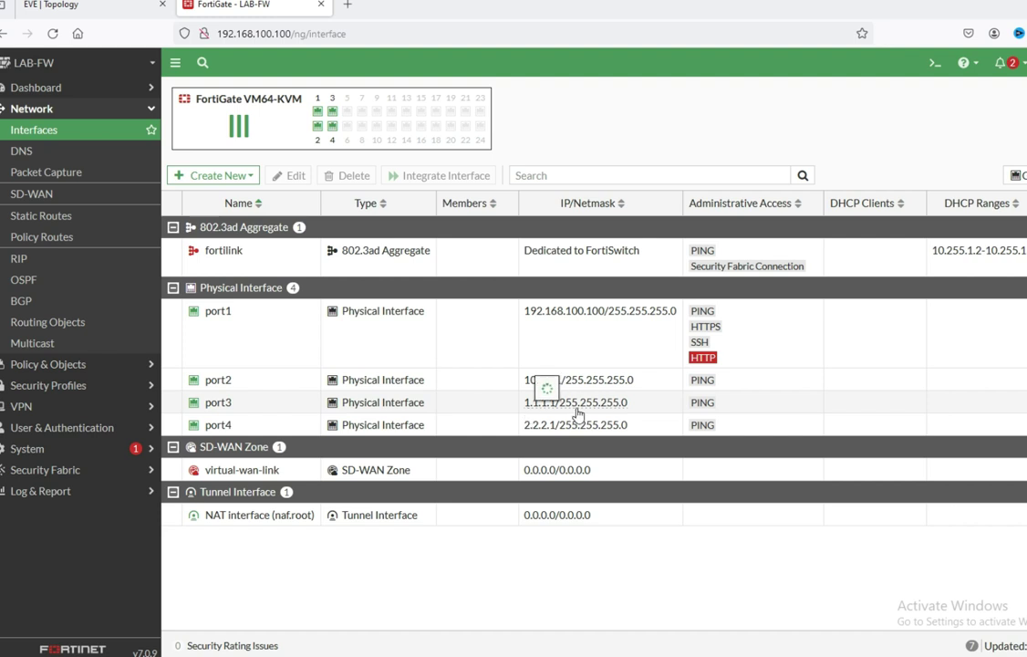
click(217, 407)
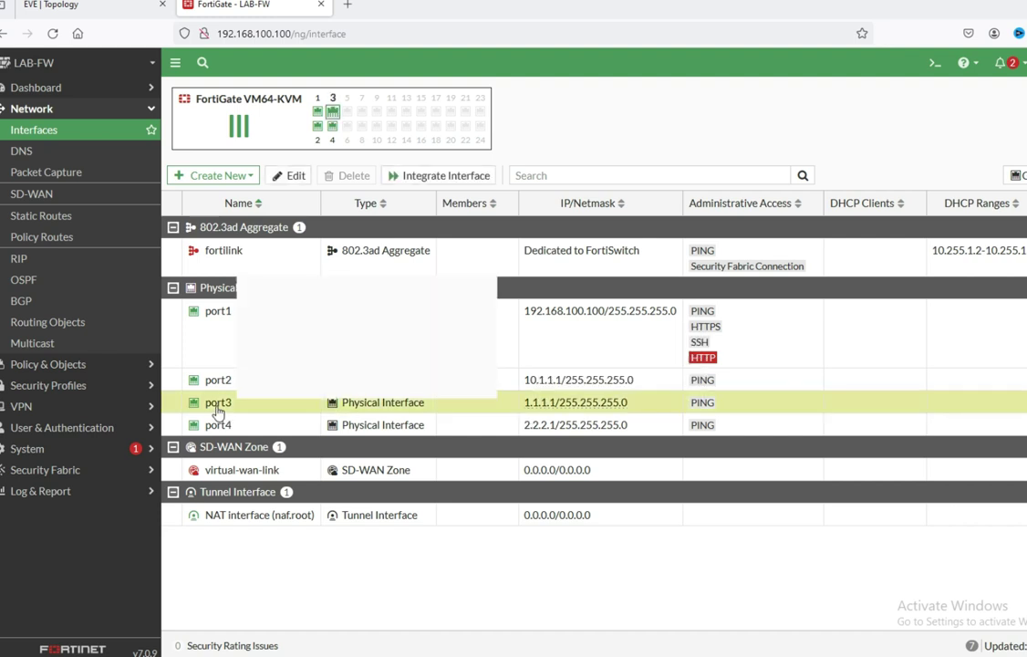
double_click(217, 407)
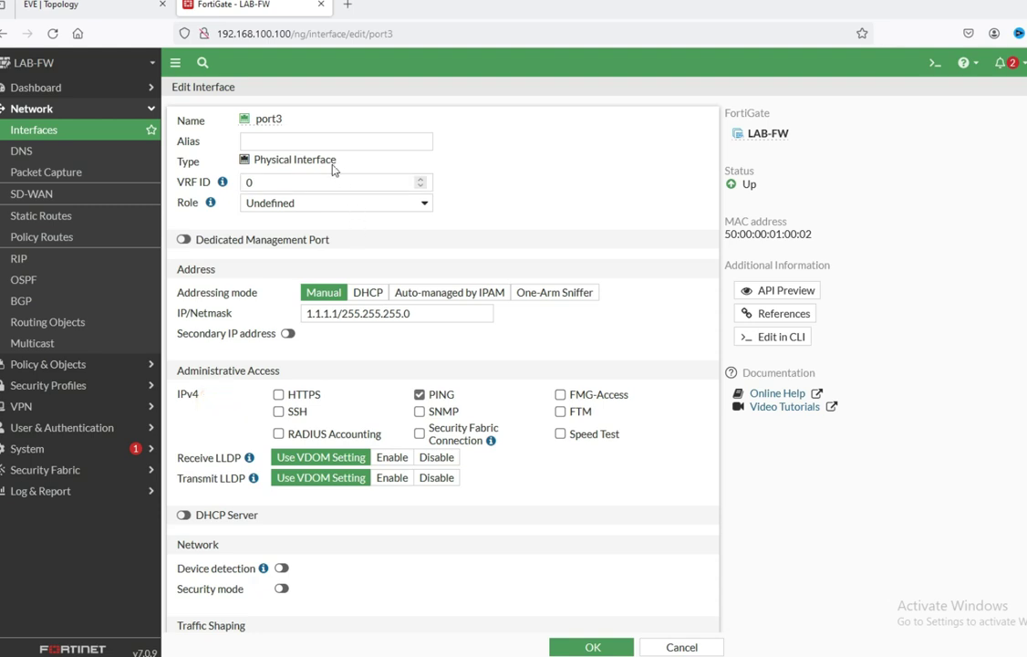
click(305, 141)
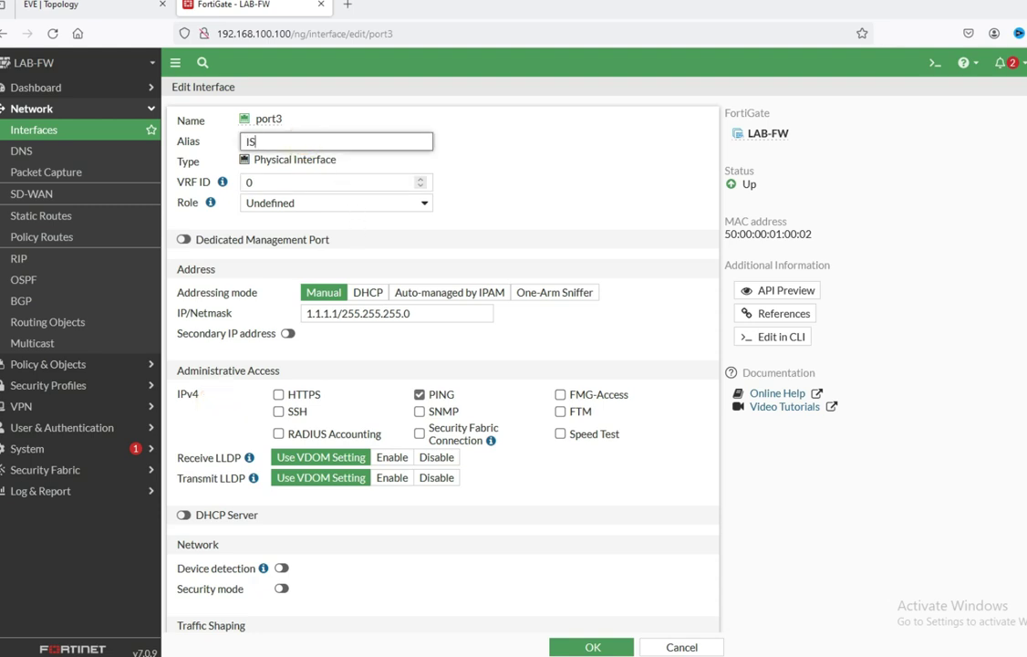
text(ISP-12)
key(Return)
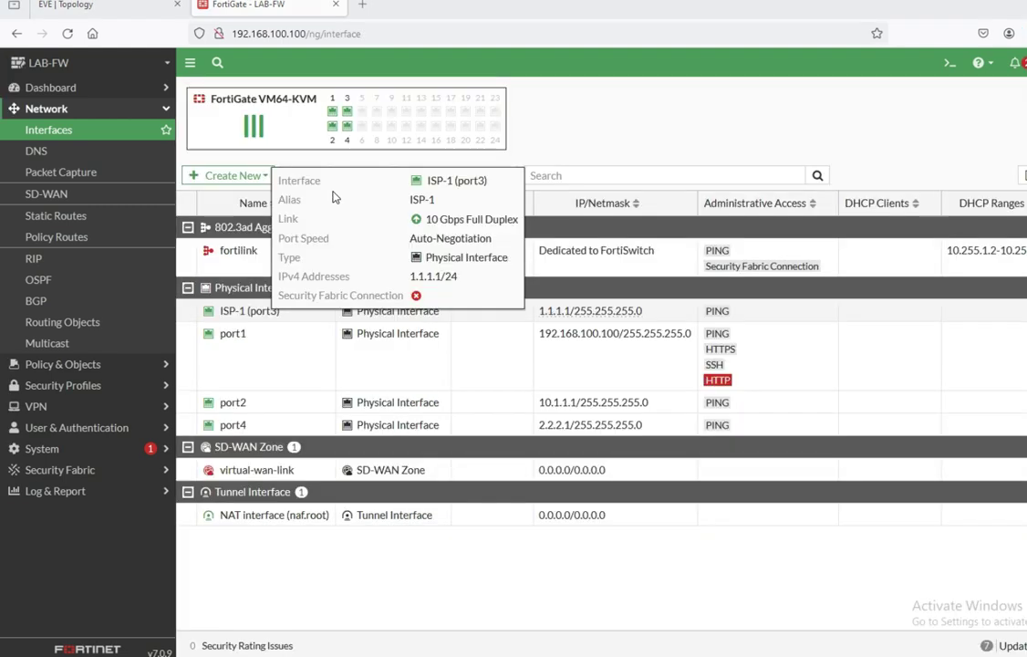
click(614, 115)
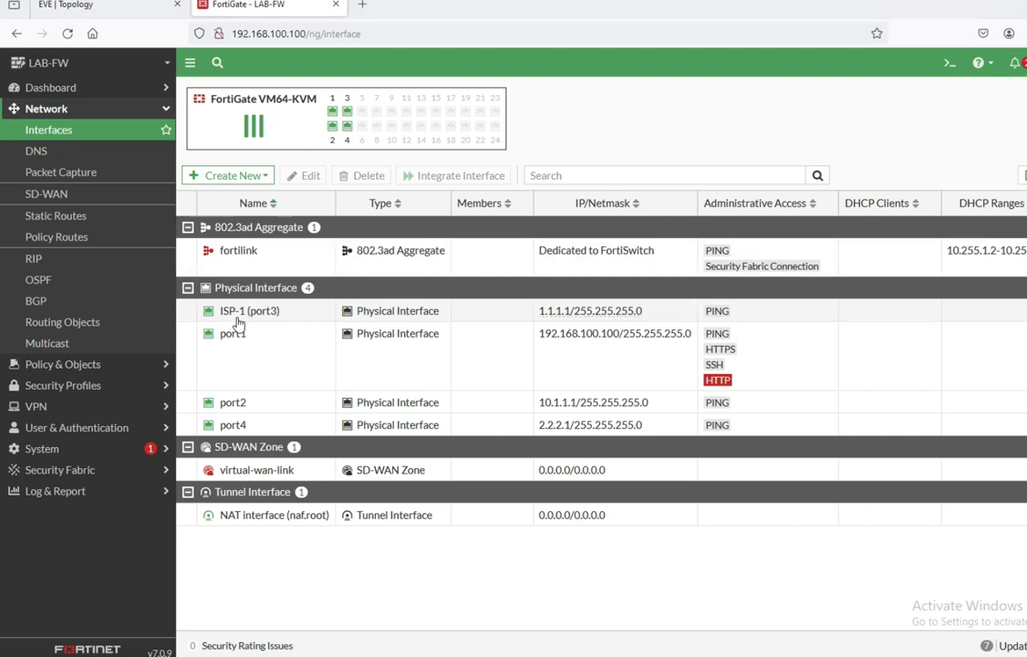
Give port4 the alias ISP-2 and save it.
double_click(239, 428)
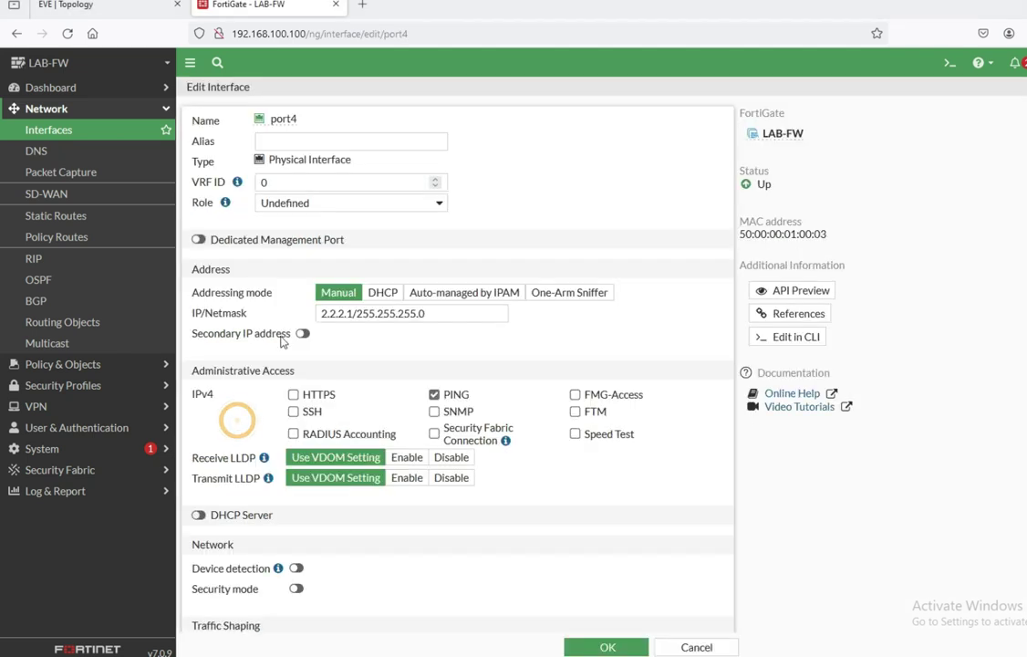
click(279, 138)
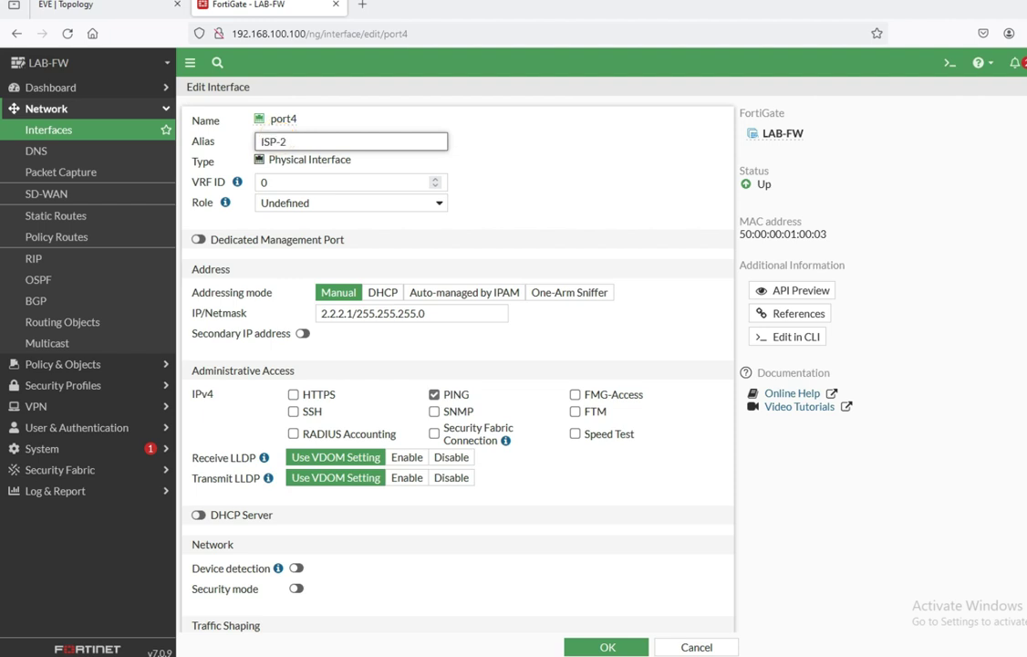
click(589, 646)
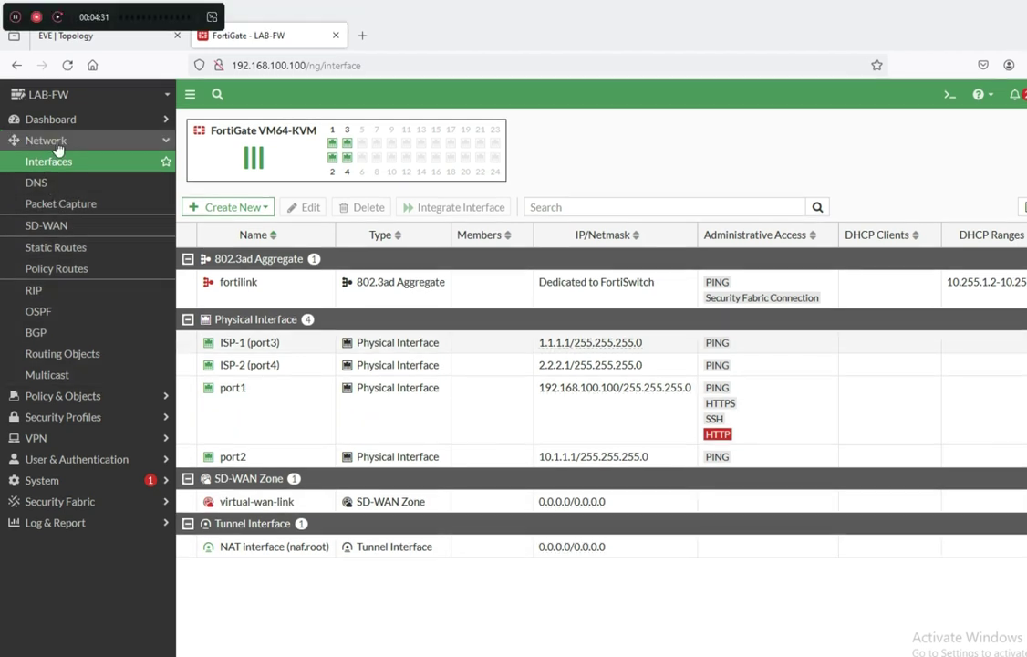
Open the SD-WAN page and inspect the virtual-wan-link zone without changing it.
click(55, 123)
click(55, 122)
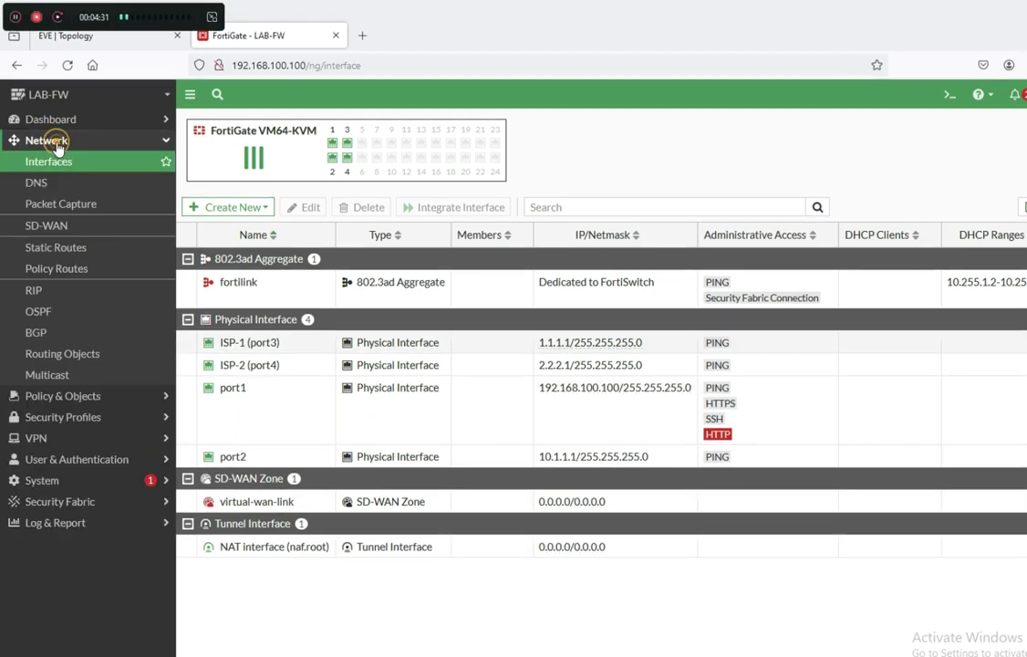
click(56, 233)
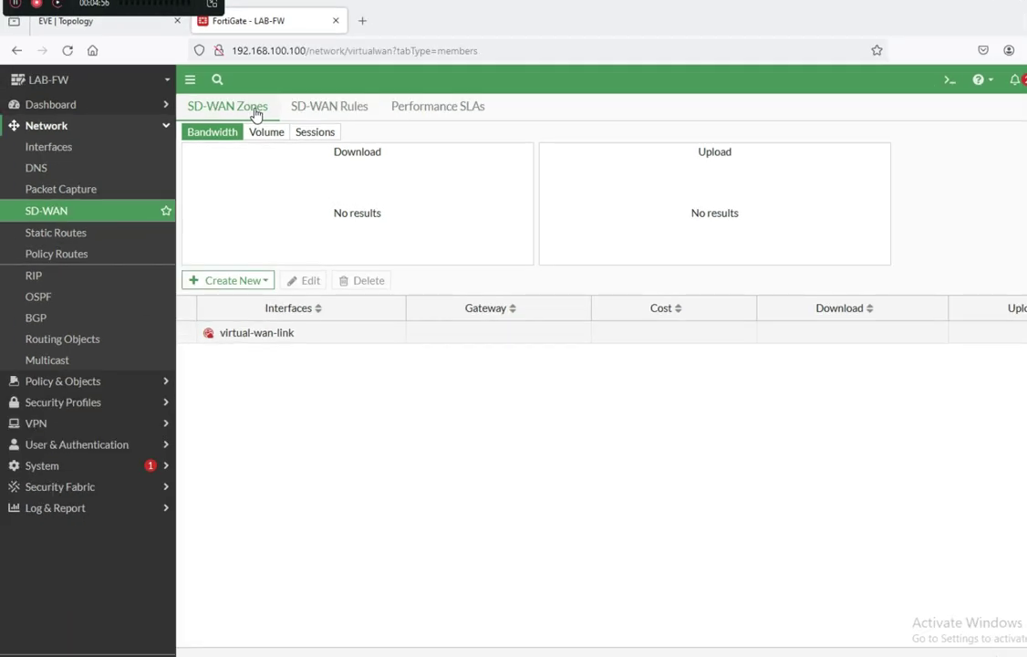
click(228, 280)
click(305, 415)
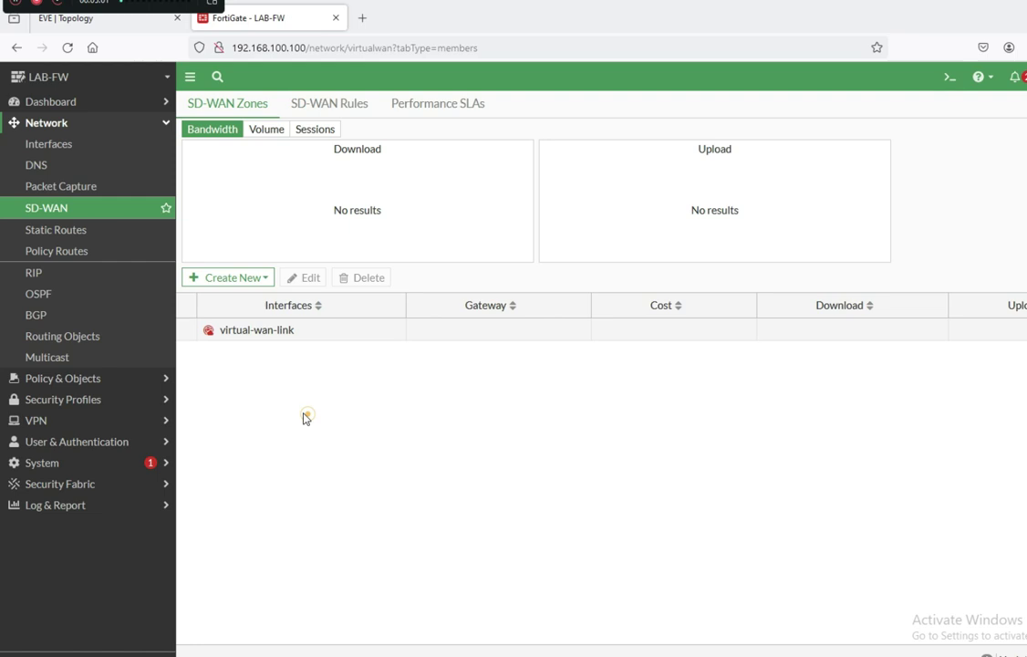
double_click(260, 334)
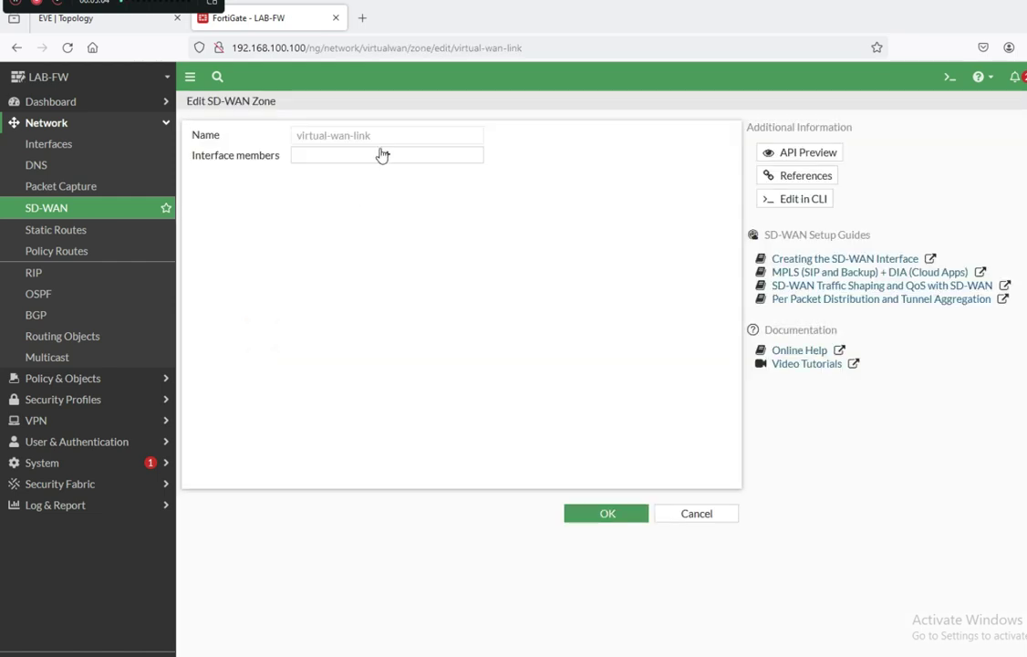
click(695, 513)
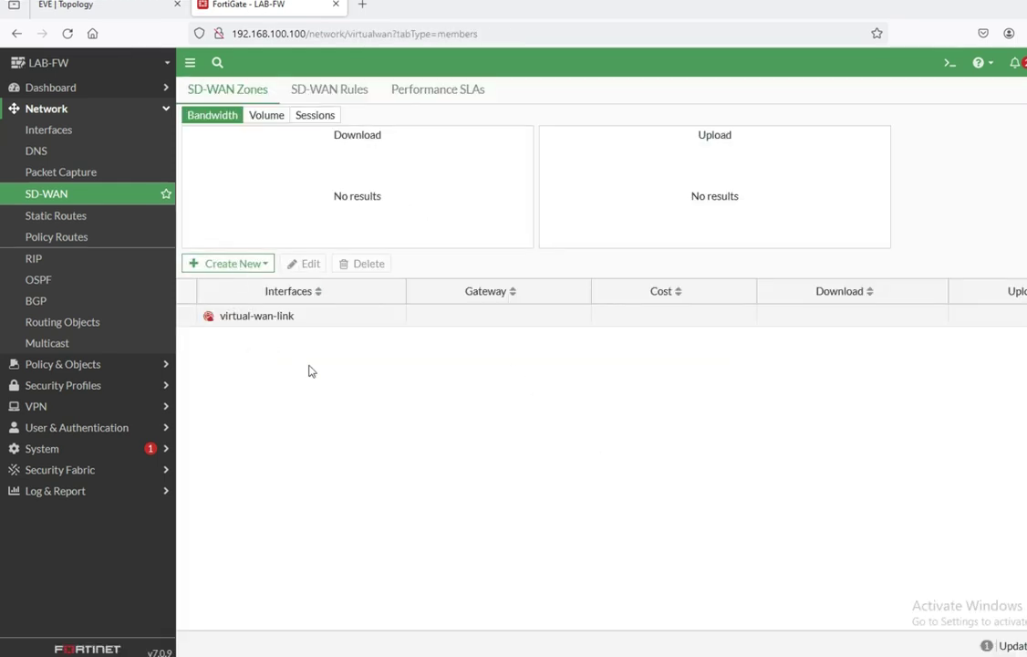
Create a new SD-WAN zone named SD-WAN with no member interfaces.
click(242, 264)
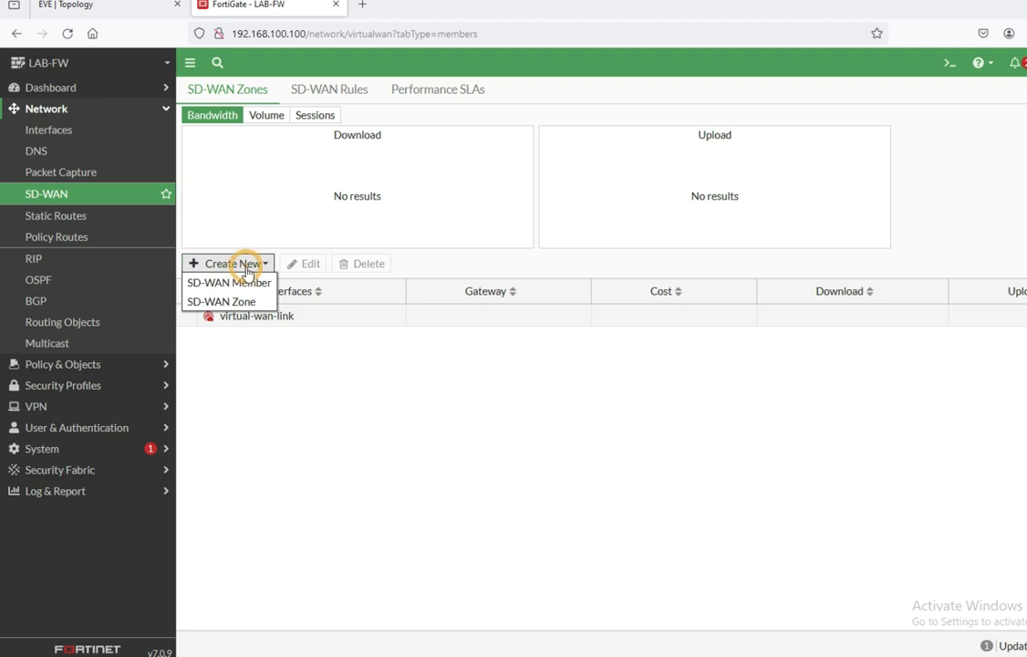
click(245, 301)
text(SD-WAN)
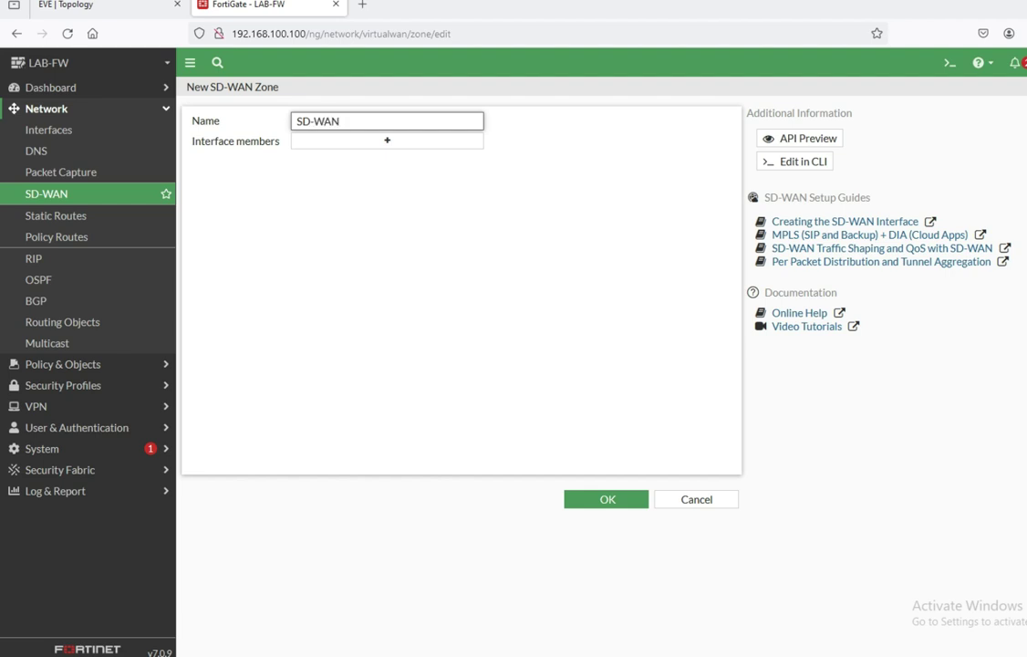
click(392, 143)
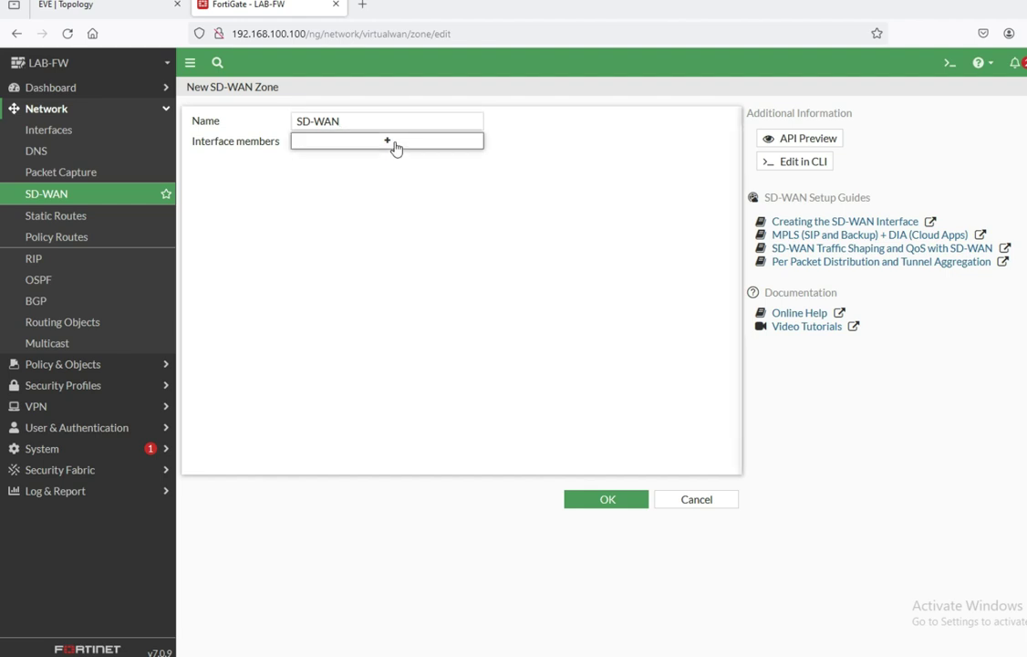
key(Escape)
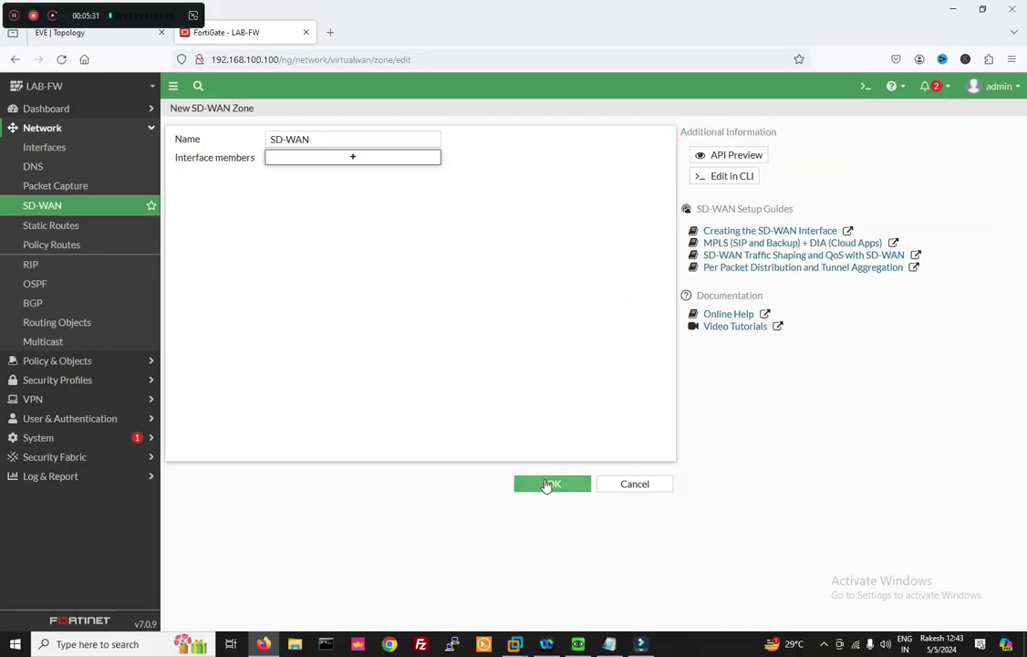
click(550, 484)
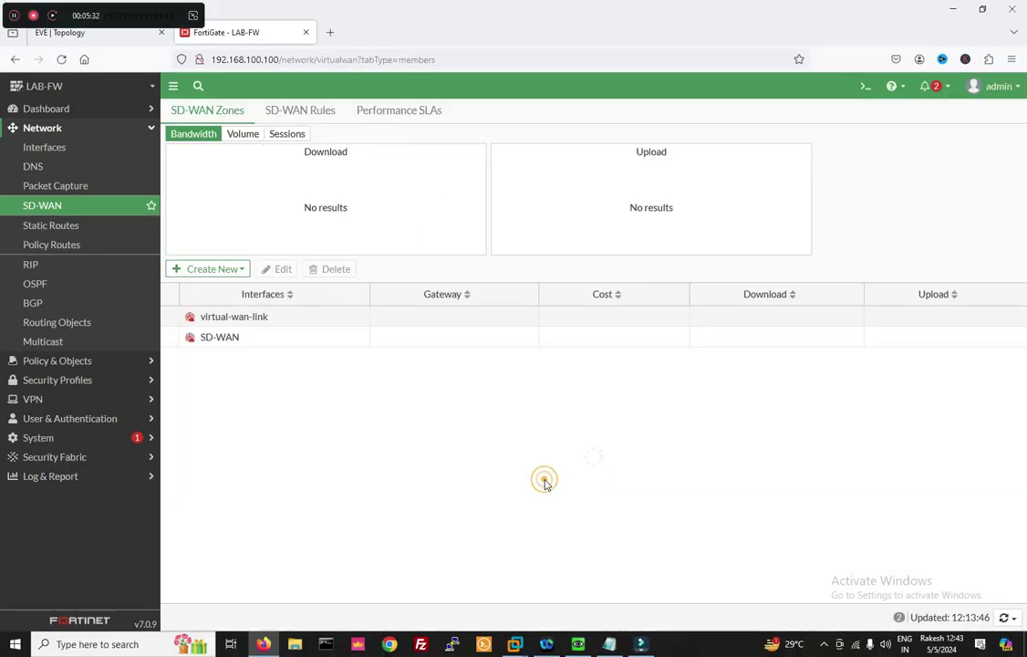
Start a new SD-WAN member using interface ISP-1 (port3) in the SD-WAN zone.
click(244, 344)
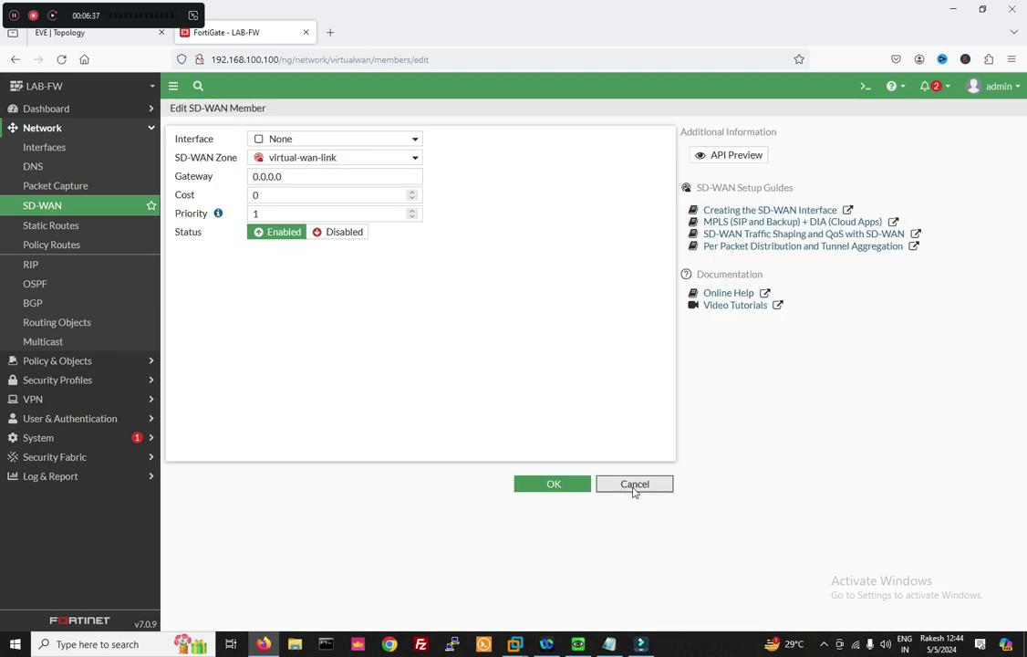
click(632, 483)
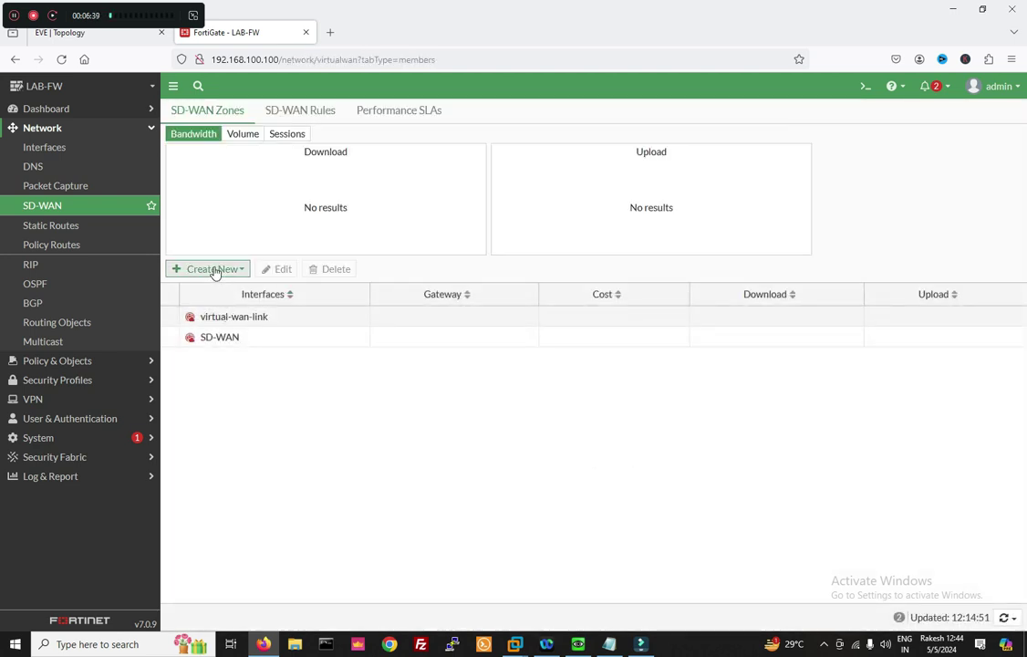
click(210, 269)
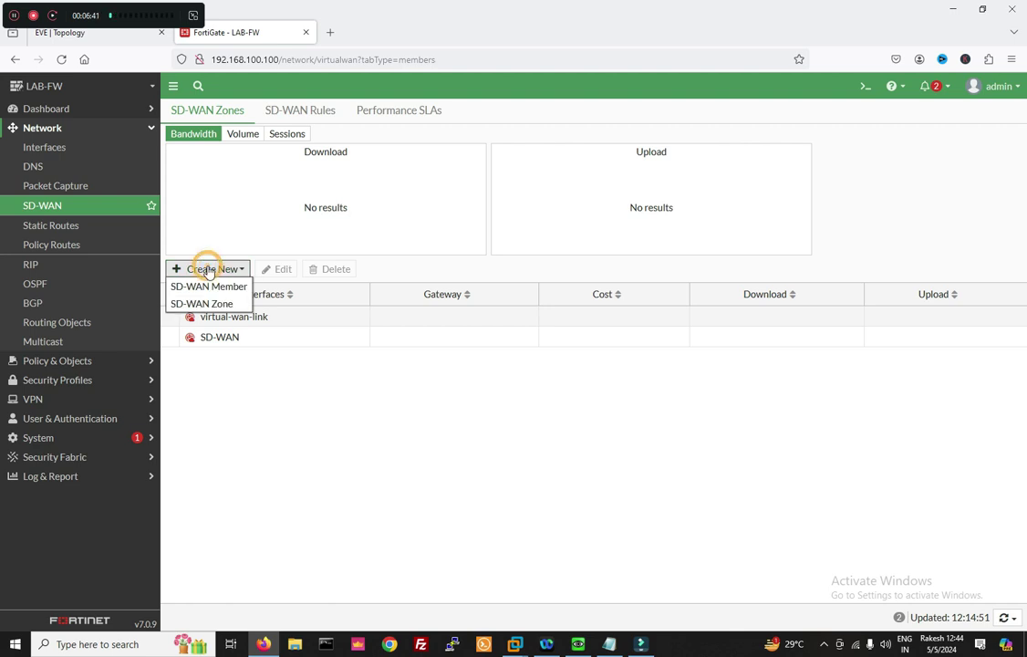
click(215, 288)
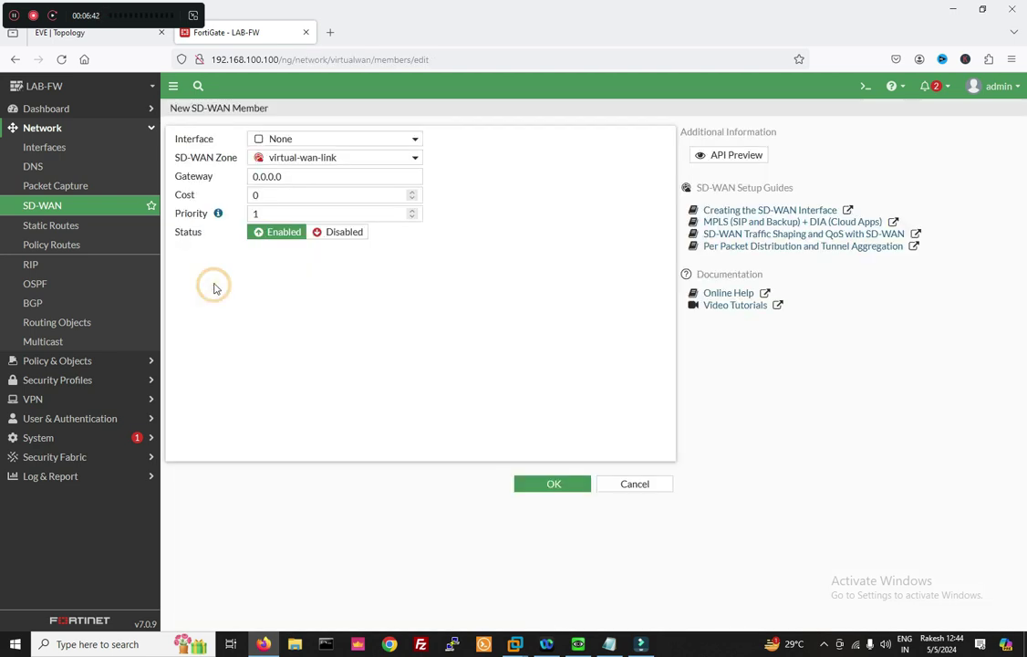
click(297, 139)
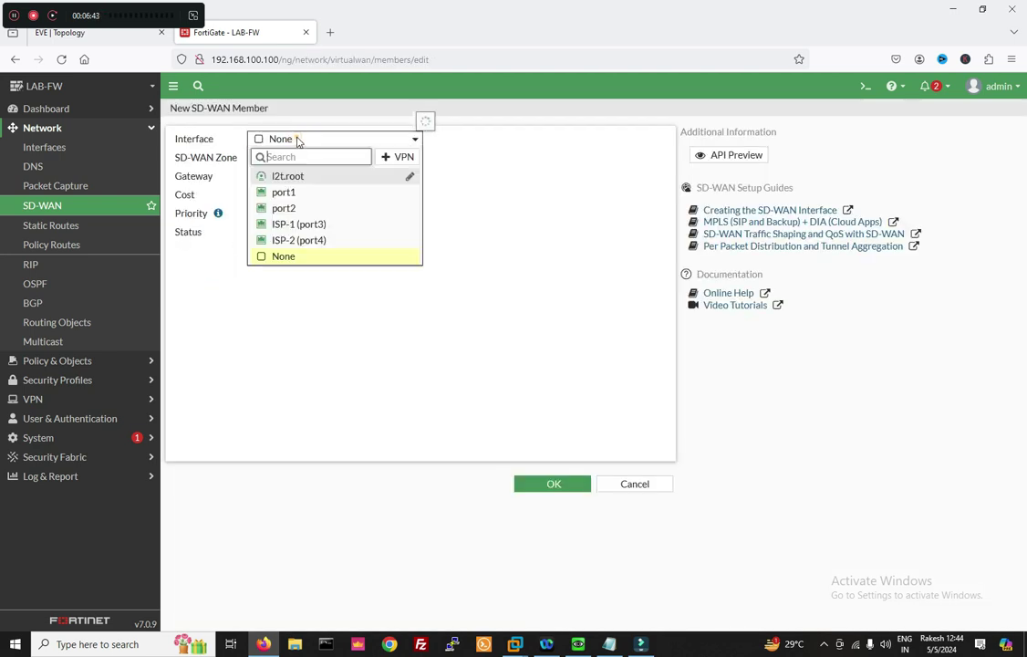
click(320, 224)
click(361, 157)
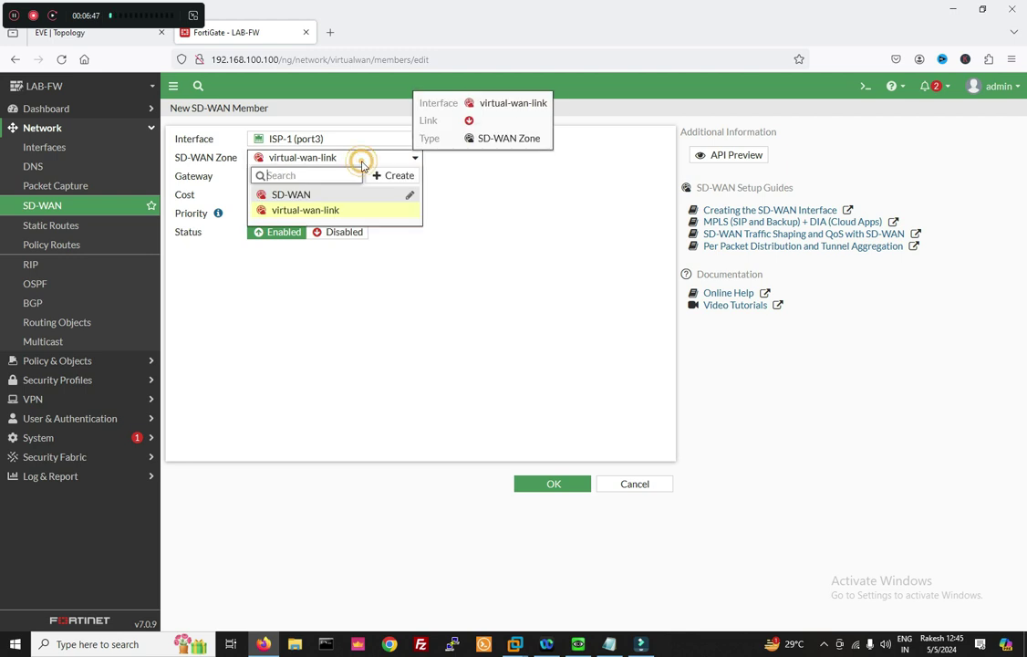
click(305, 195)
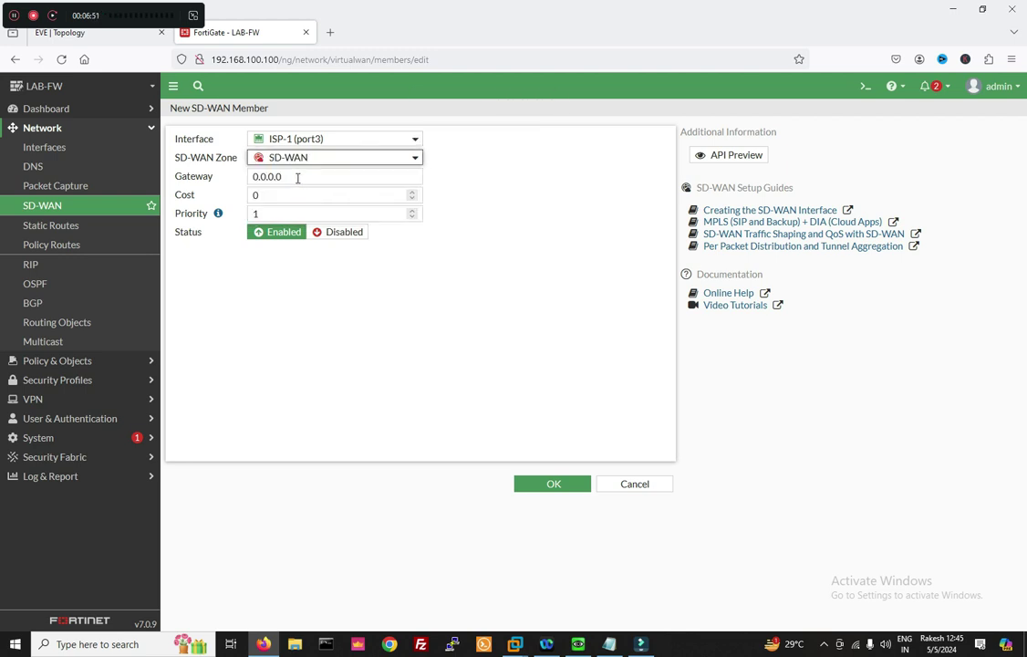
Set the member's gateway to 1.1.1.10, keep it enabled, and save.
click(297, 177)
double_click(294, 177)
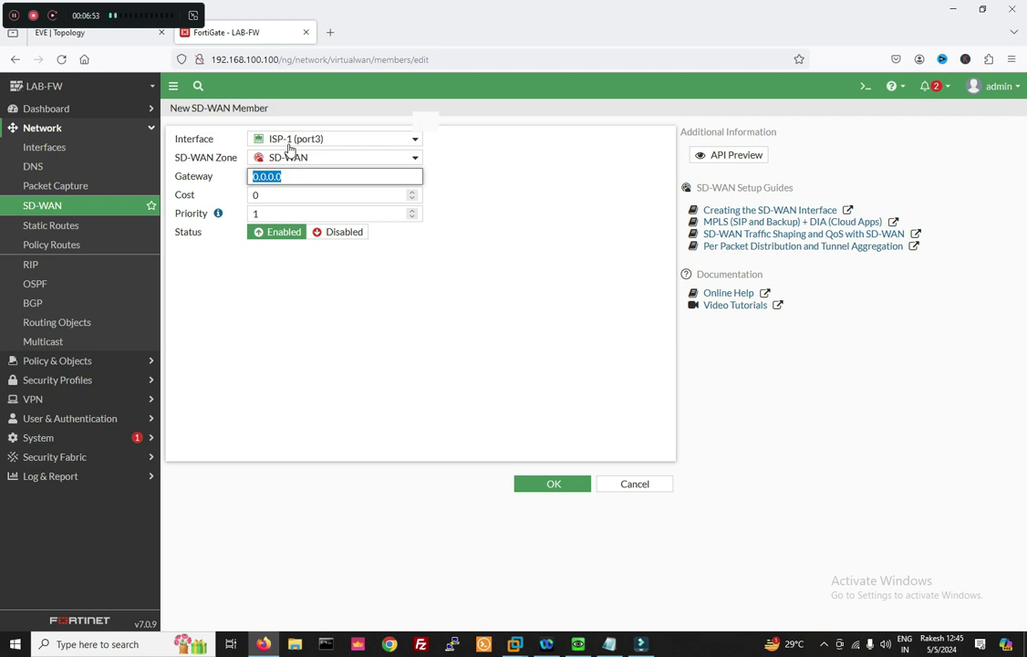
mouse_move(289, 147)
click(105, 34)
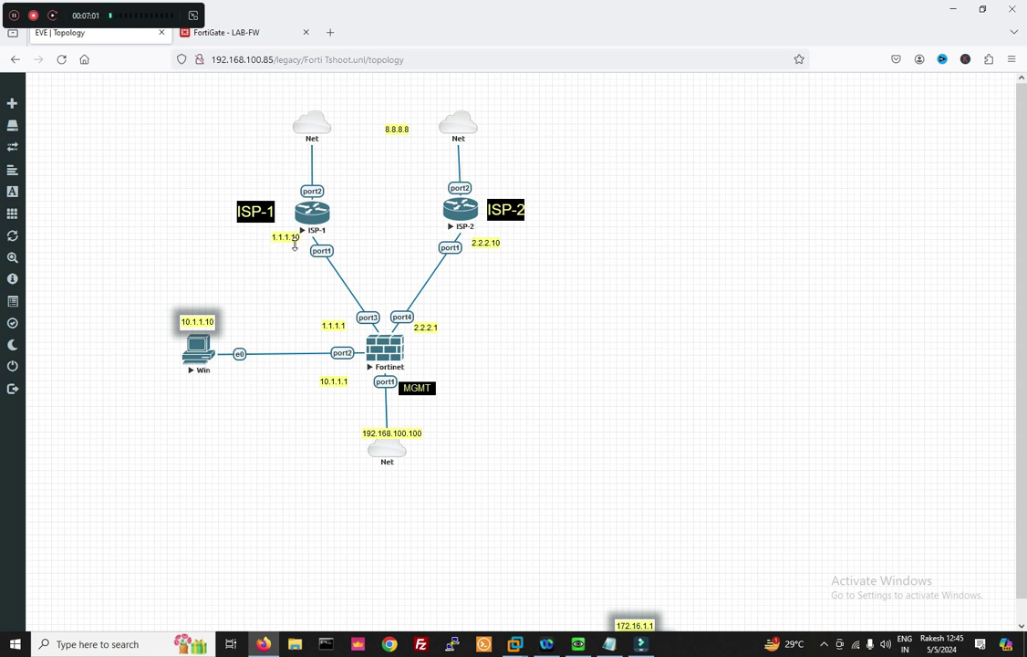
click(223, 32)
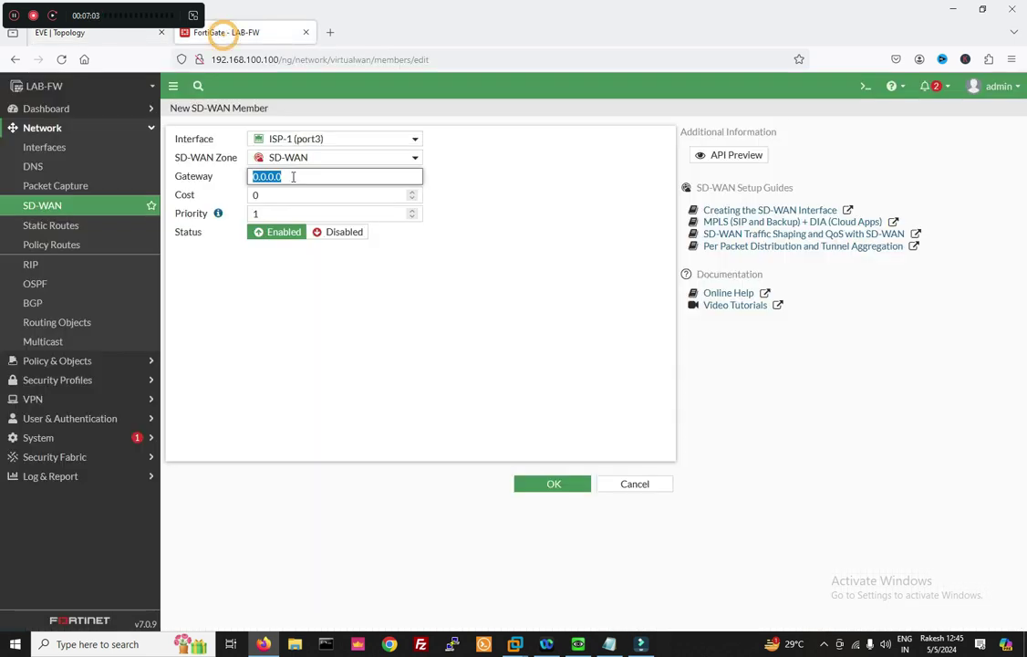
text(1.1.)
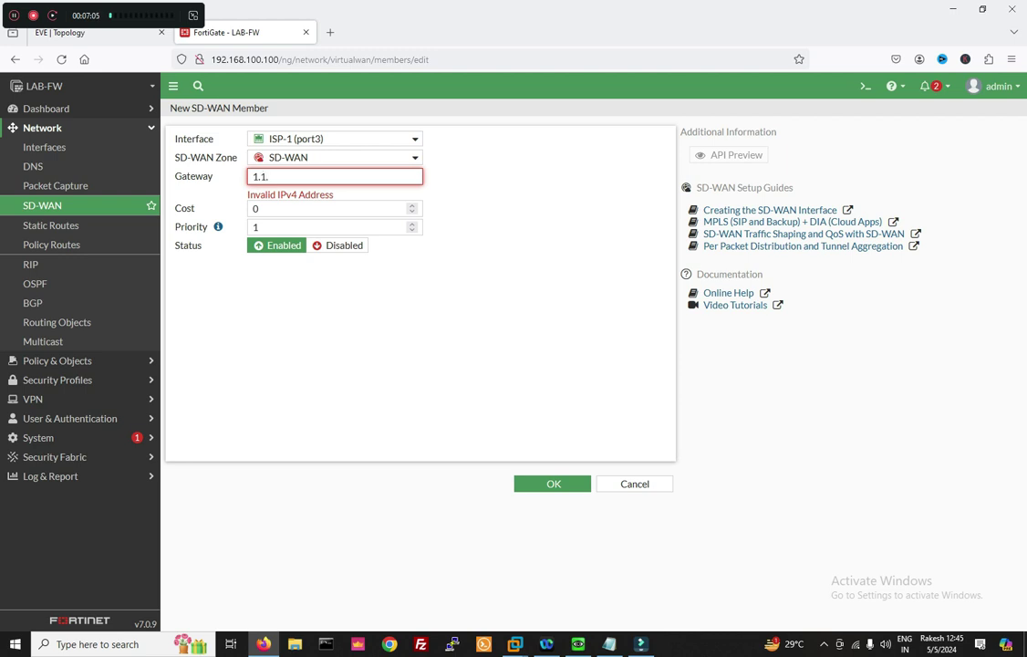
text(1.10)
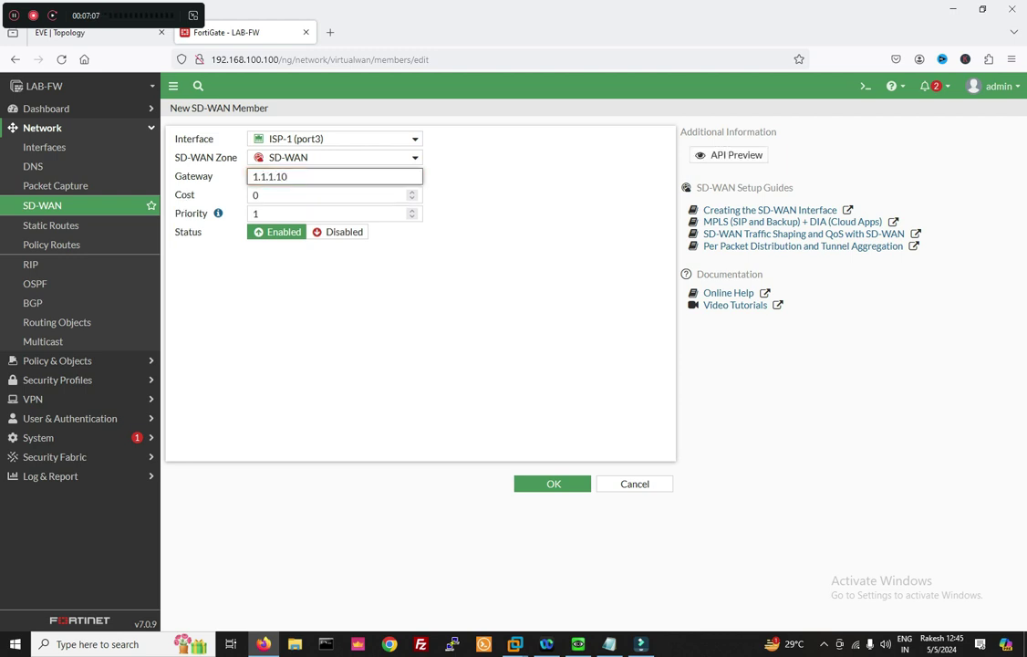
click(292, 236)
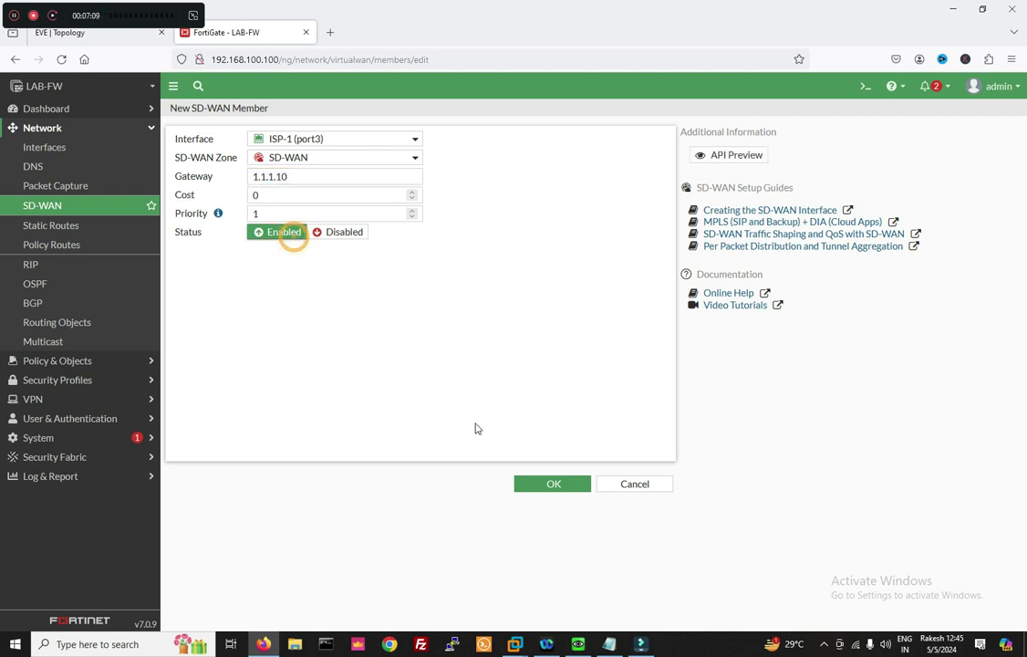
click(550, 489)
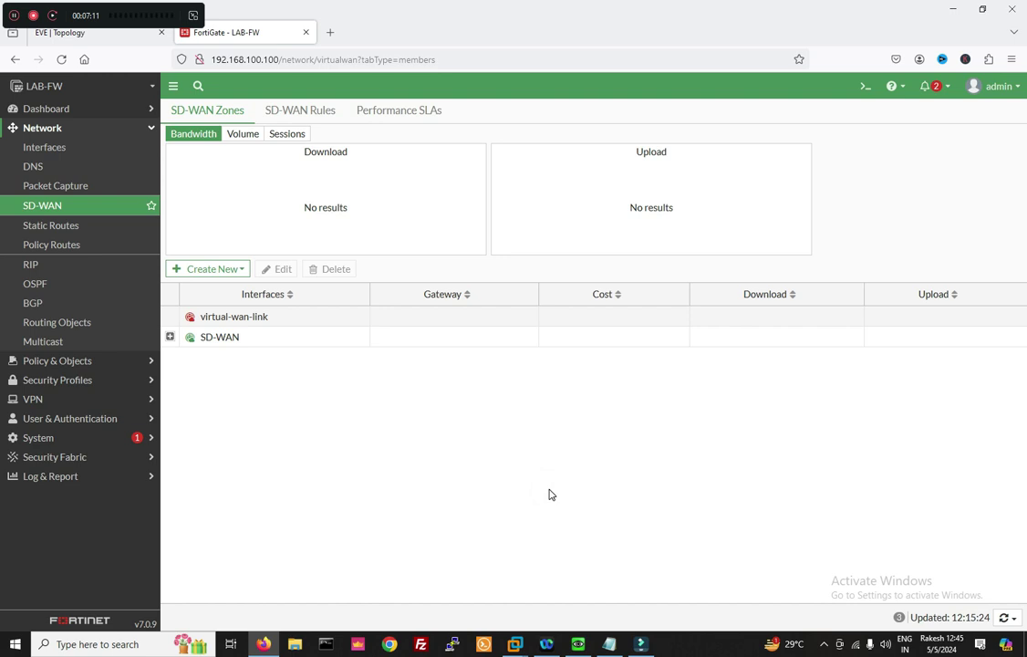
Start another SD-WAN member with interface ISP-2 (port4) in the SD-WAN zone.
click(219, 269)
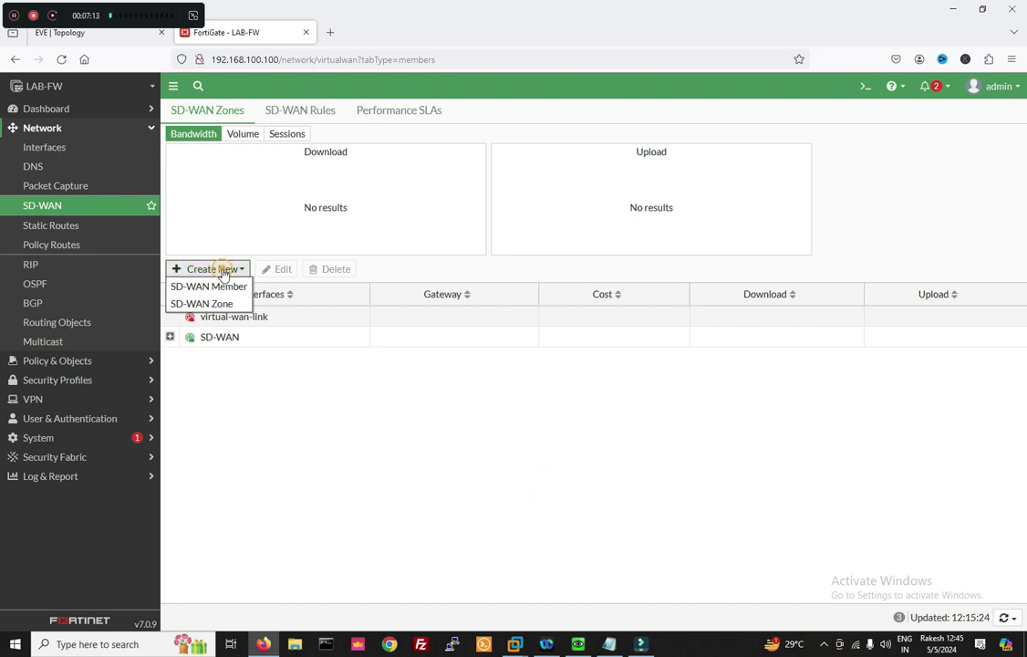
click(227, 290)
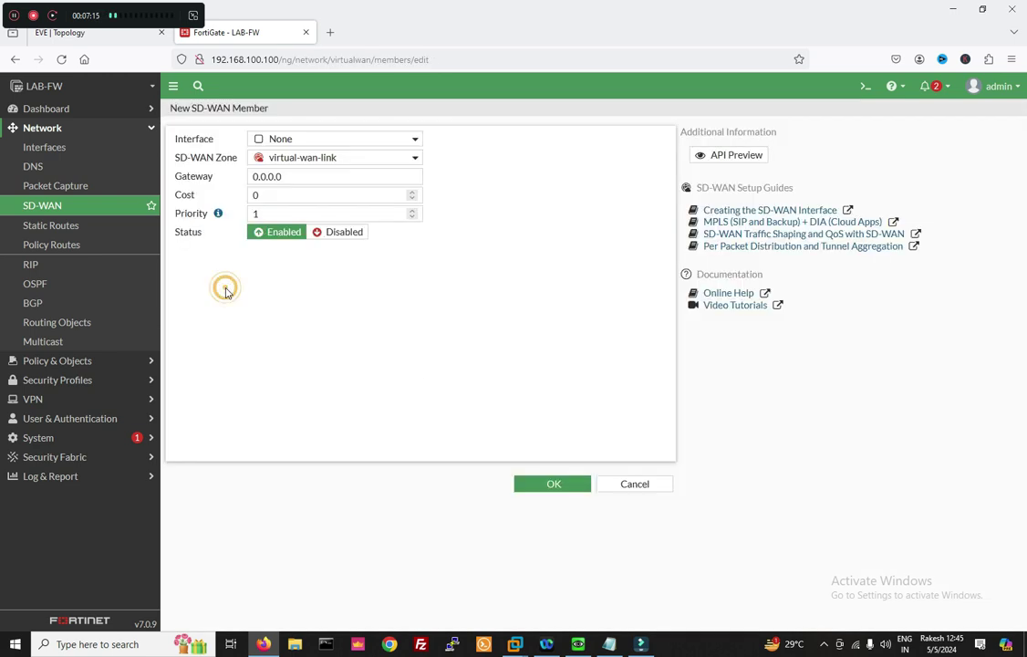
click(298, 140)
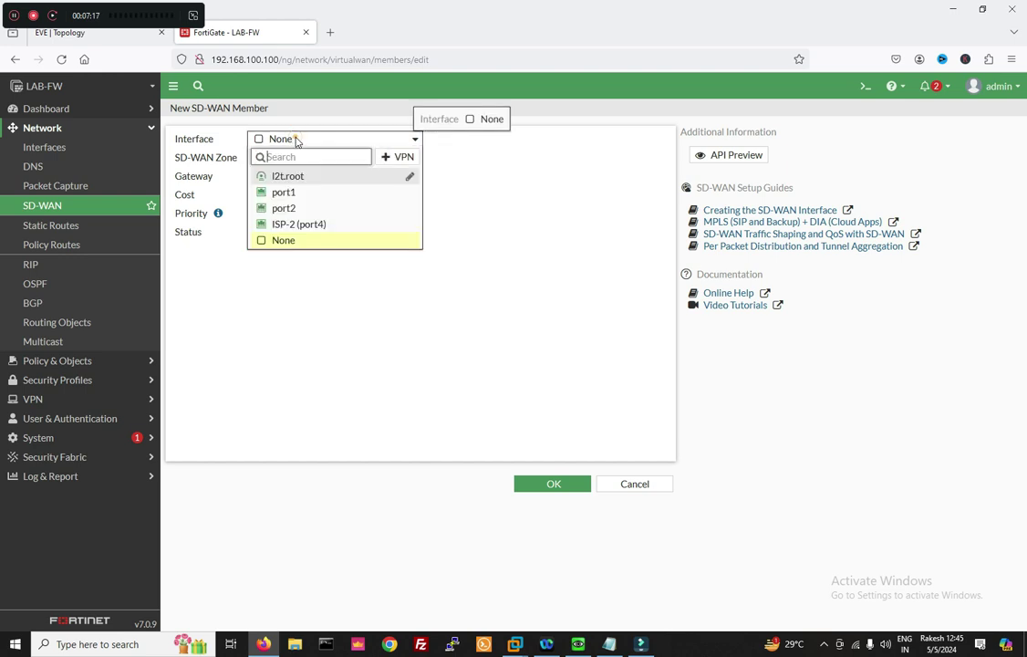
click(307, 228)
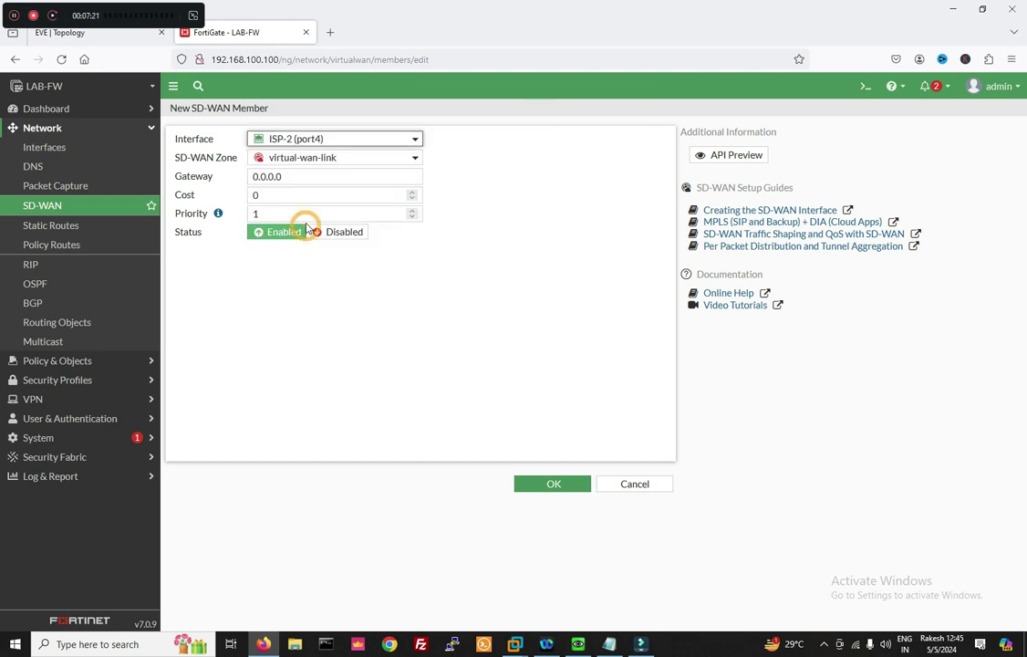
click(292, 160)
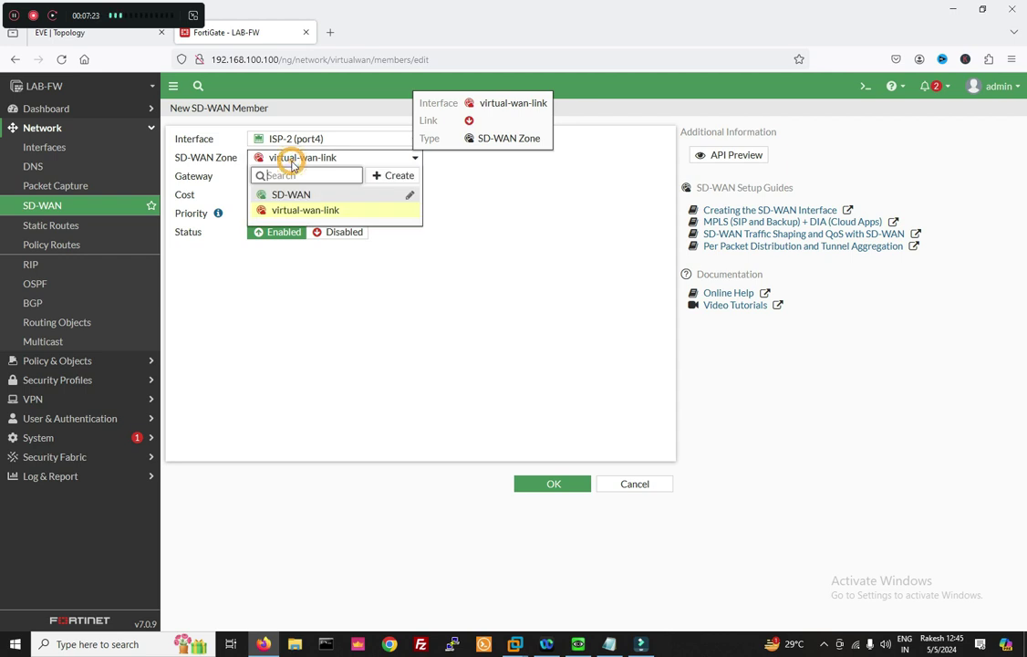
mouse_move(304, 199)
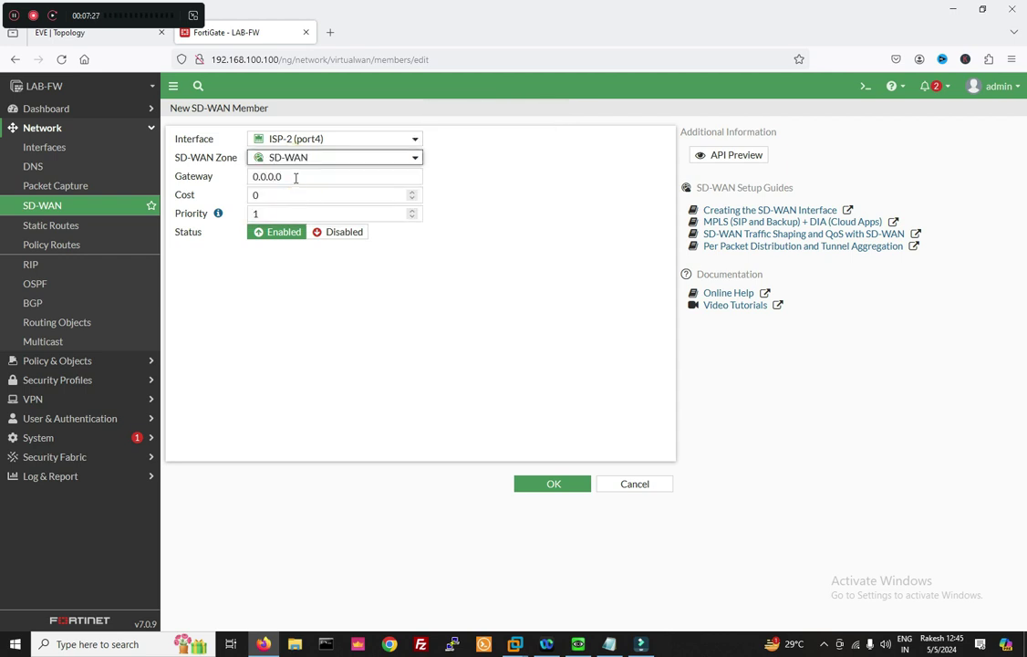
Set the ISP-2 member's gateway to 2.2.2.10, keep it enabled, and save.
click(111, 36)
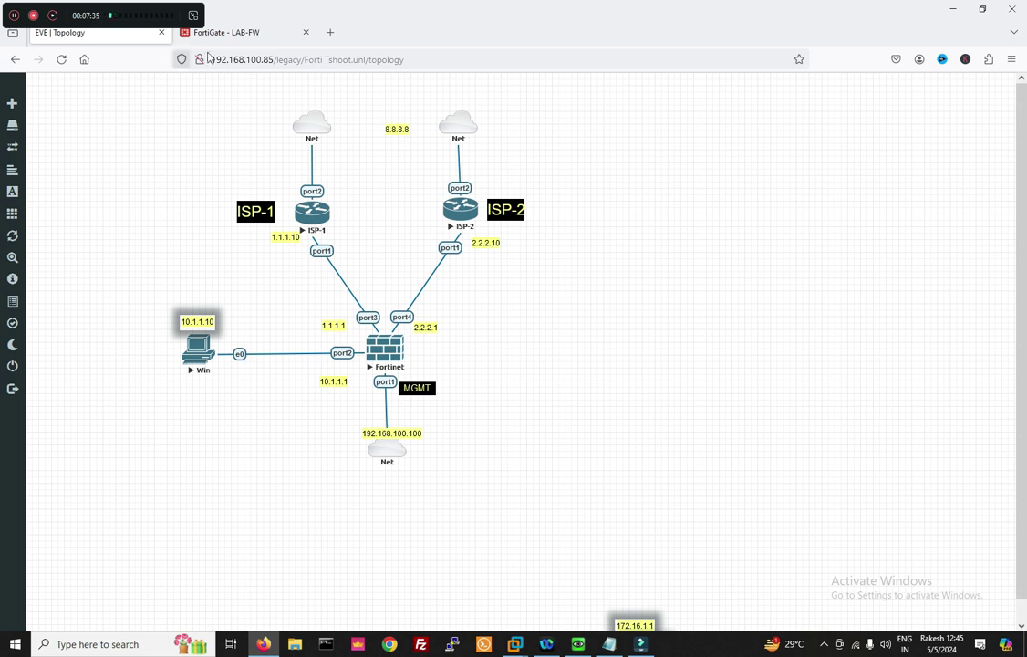
click(234, 35)
double_click(274, 177)
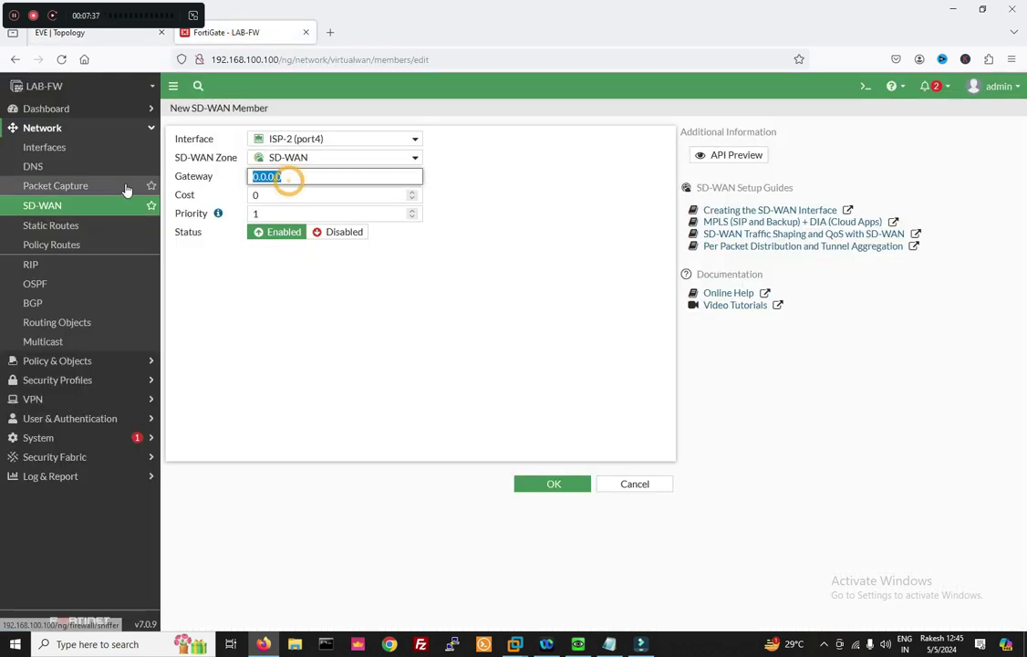
text(2.2.2.10)
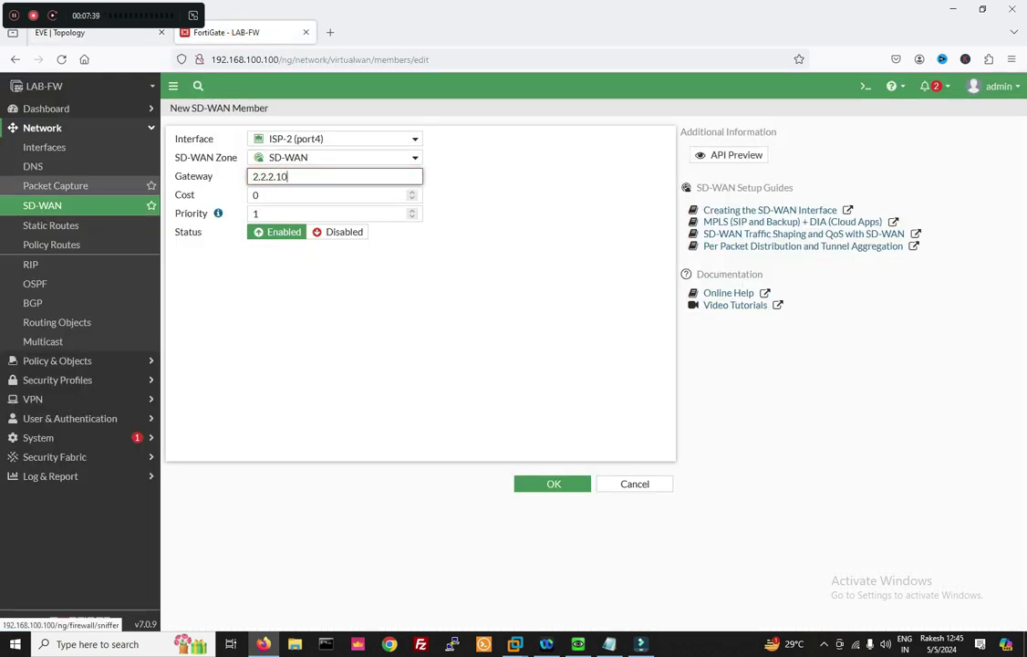
click(258, 231)
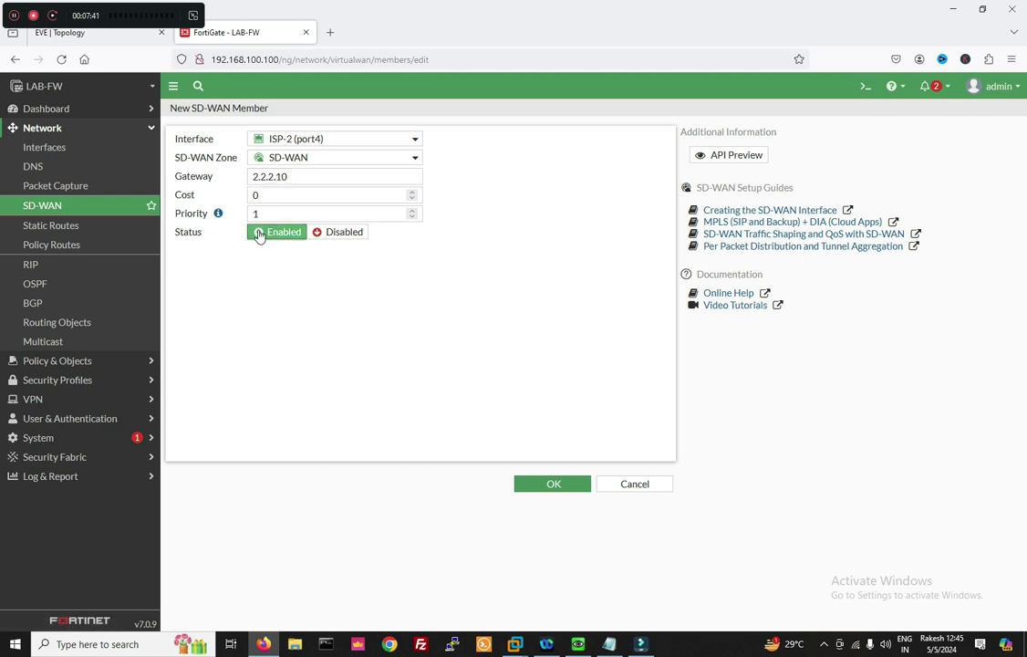
click(554, 486)
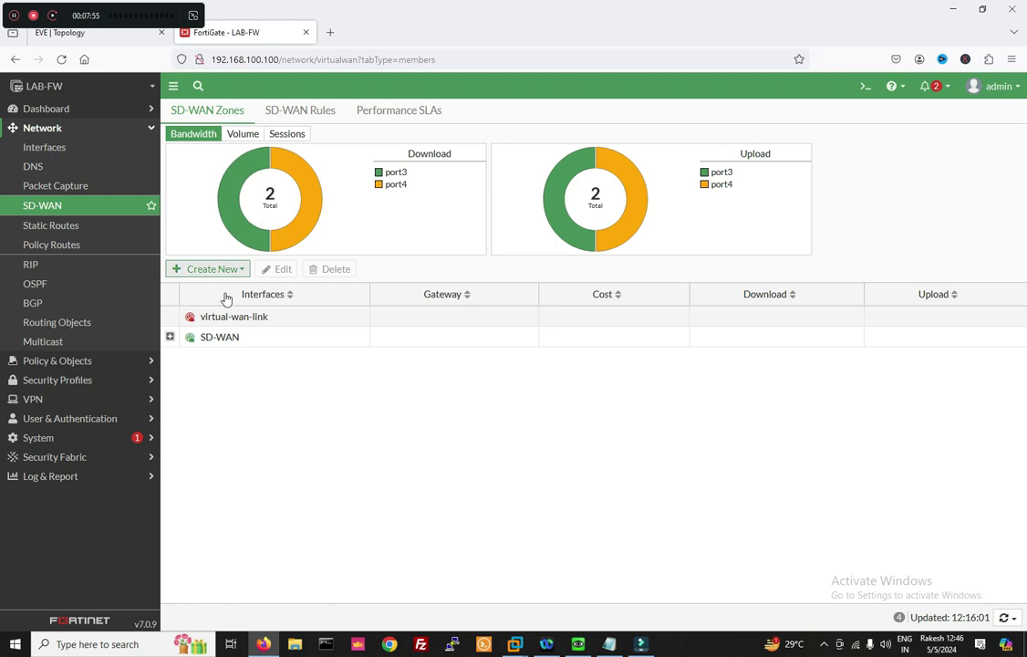
Expand the SD-WAN zone to confirm ISP-1 and ISP-2 members, then view SD-WAN Rules.
click(171, 338)
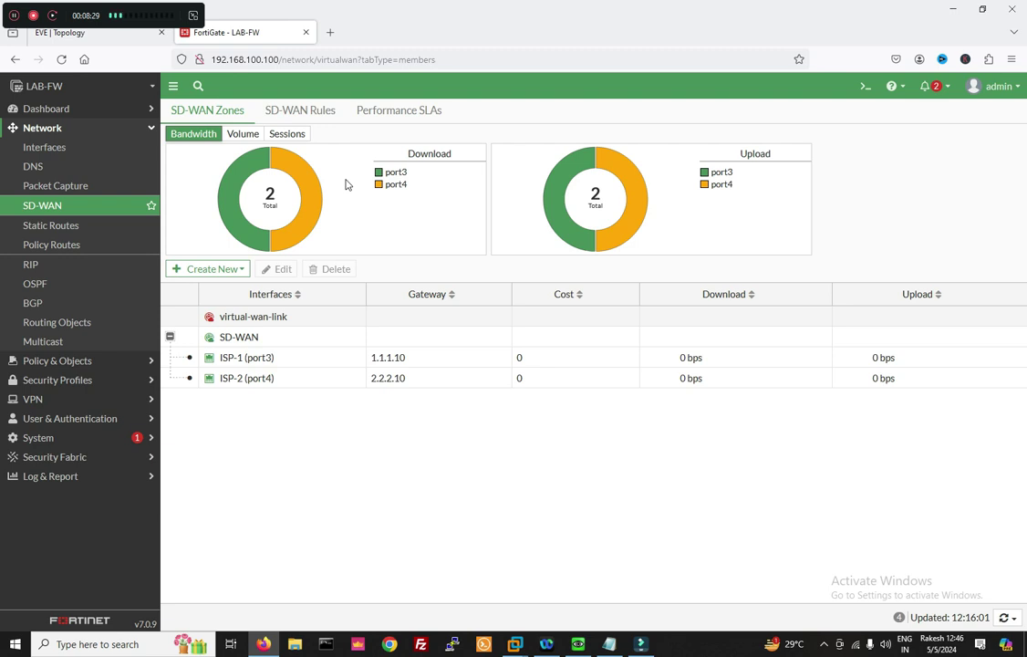
click(319, 111)
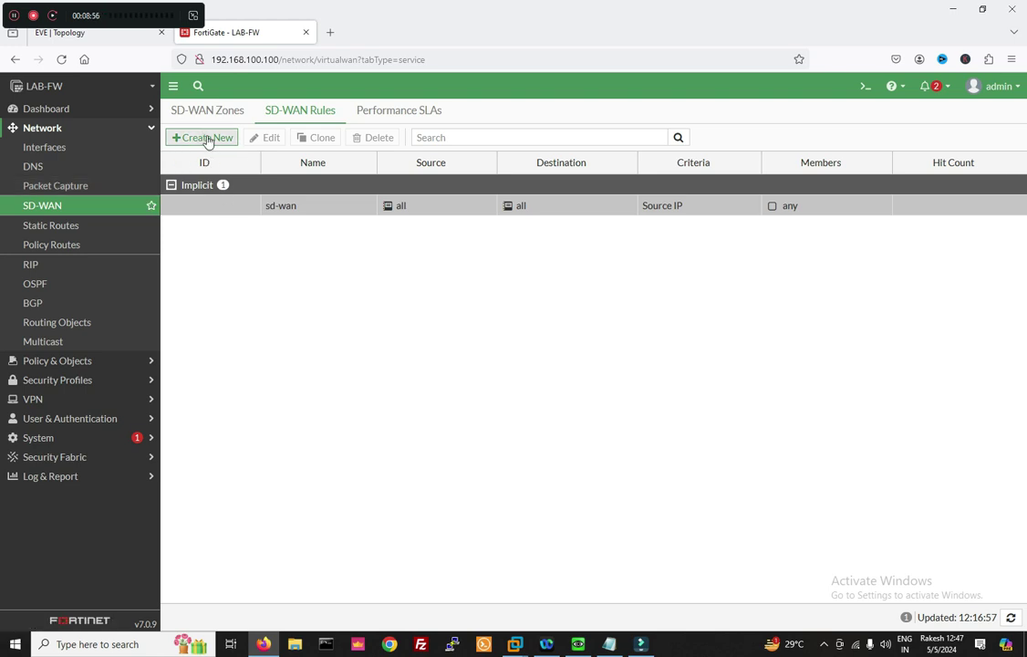
Create a new SD-WAN rule named MY_SD_WAN.
click(207, 138)
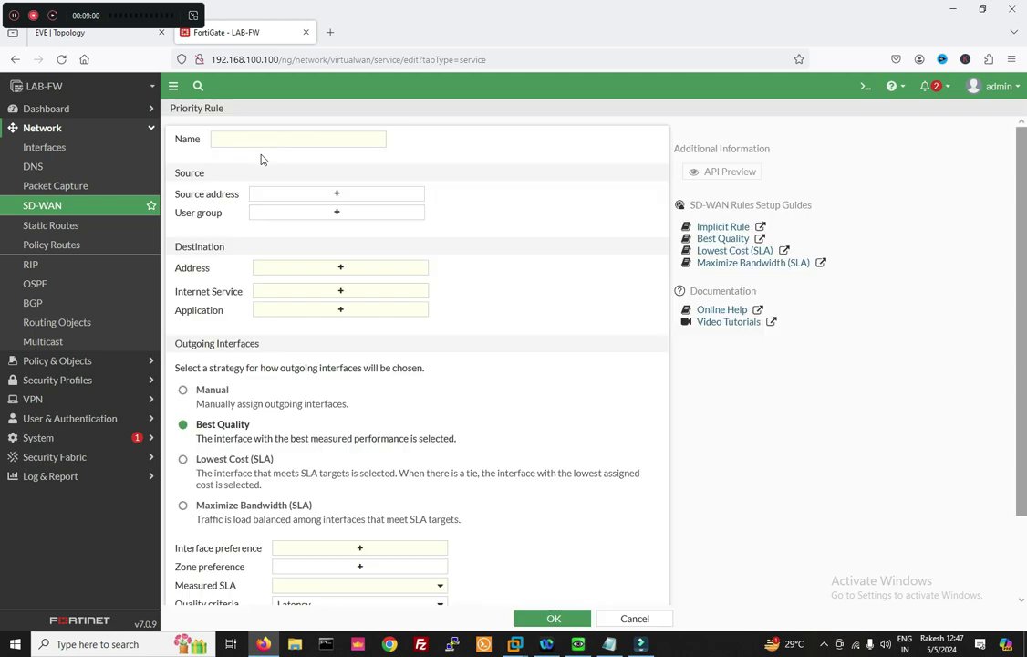
click(257, 144)
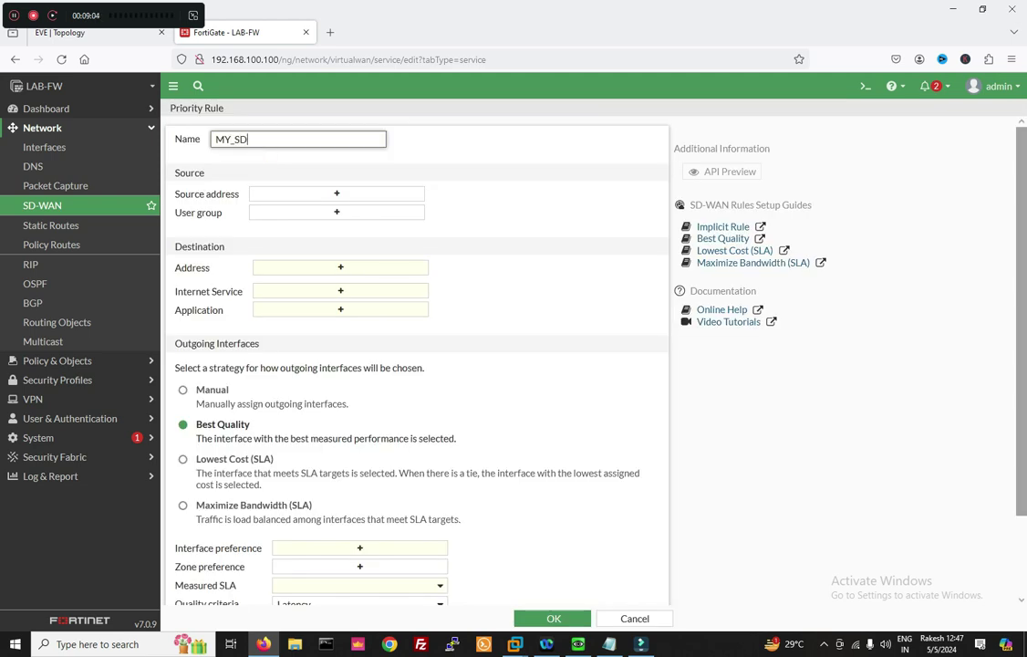
text(MY_SD_WAN)
Set the rule's source to LAN_10.1.1.0/24 and destination to all.
click(317, 197)
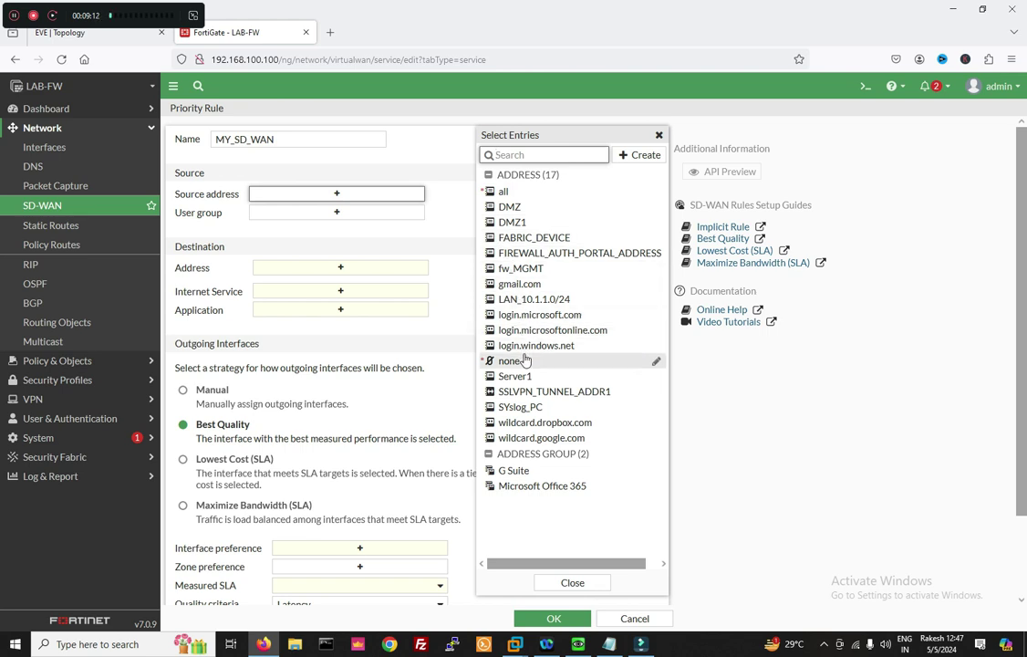
click(522, 309)
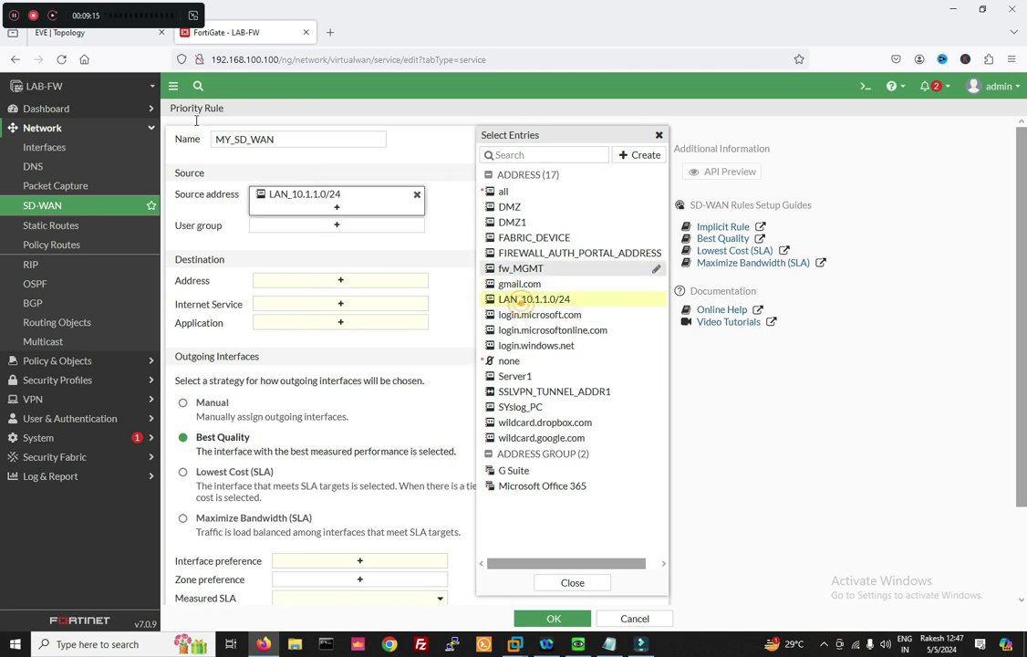
click(57, 32)
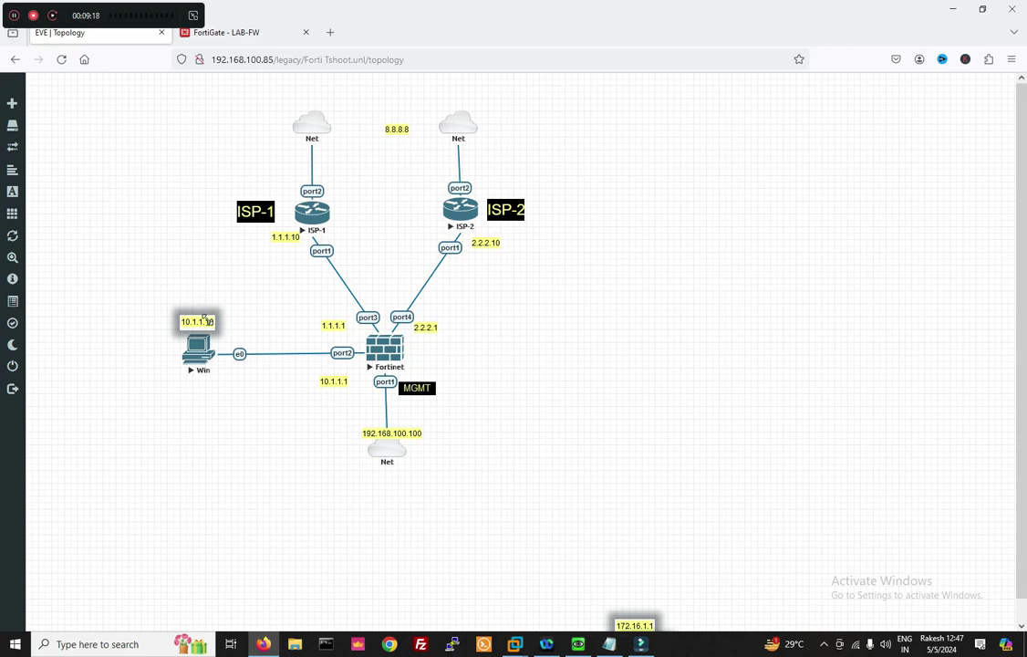
click(233, 37)
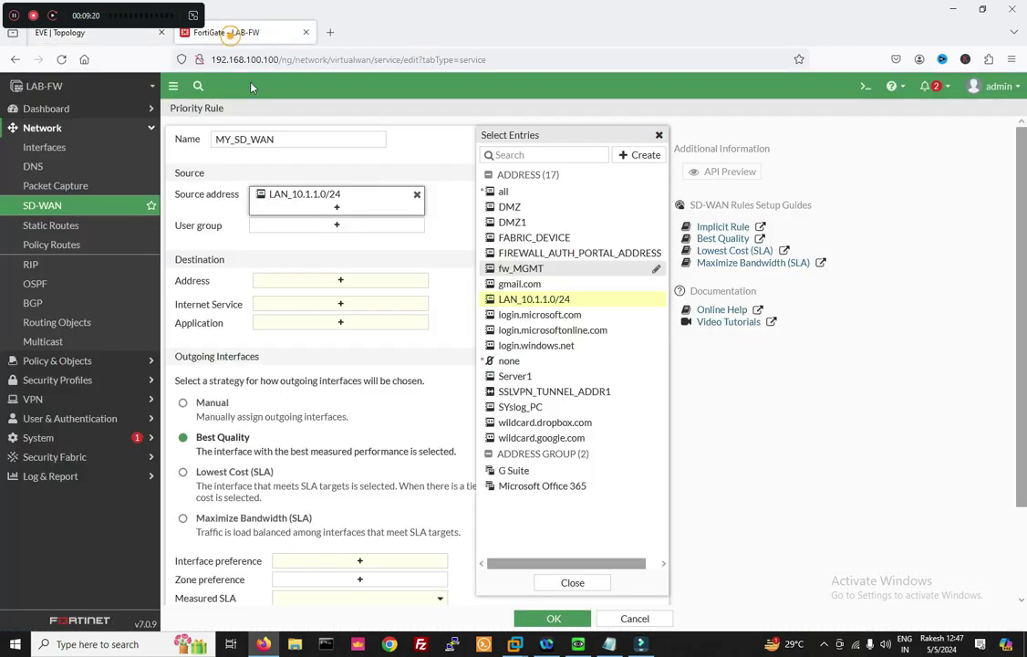
click(347, 258)
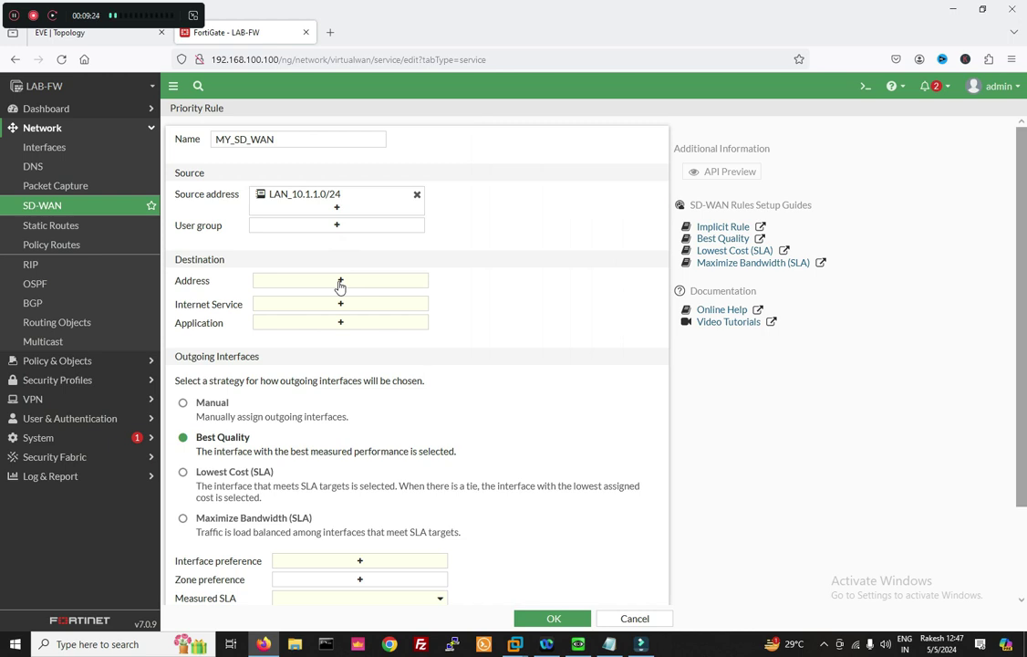
click(340, 282)
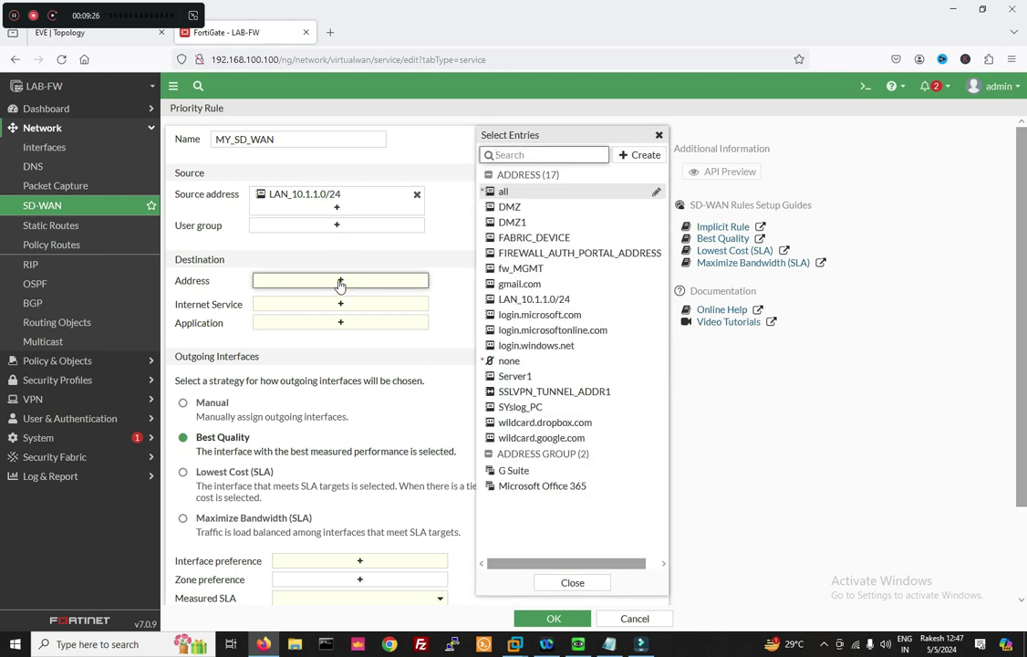
click(503, 192)
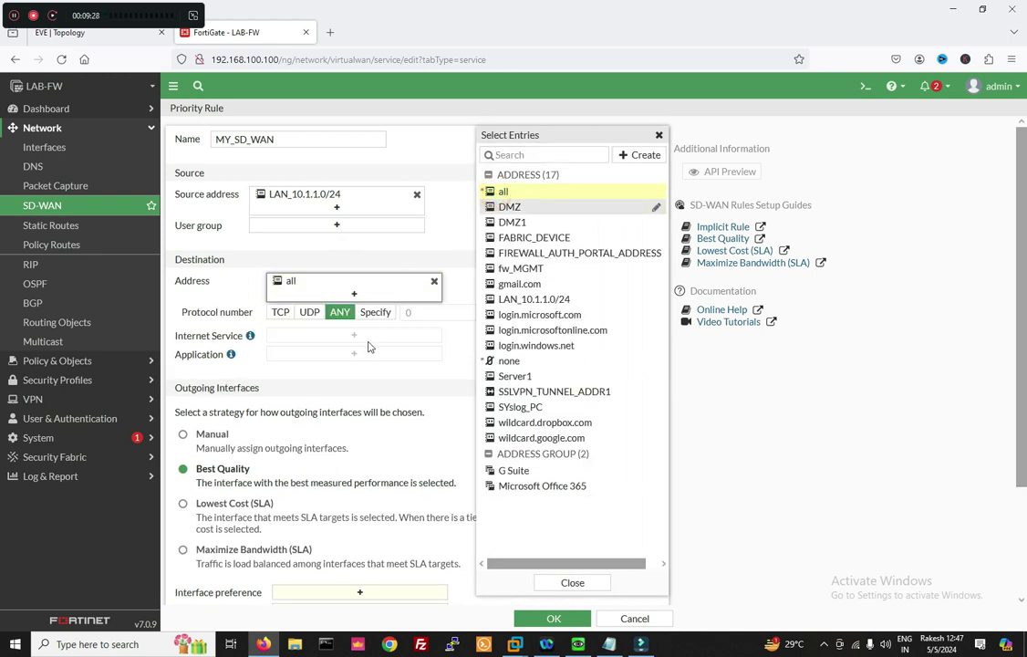
click(461, 253)
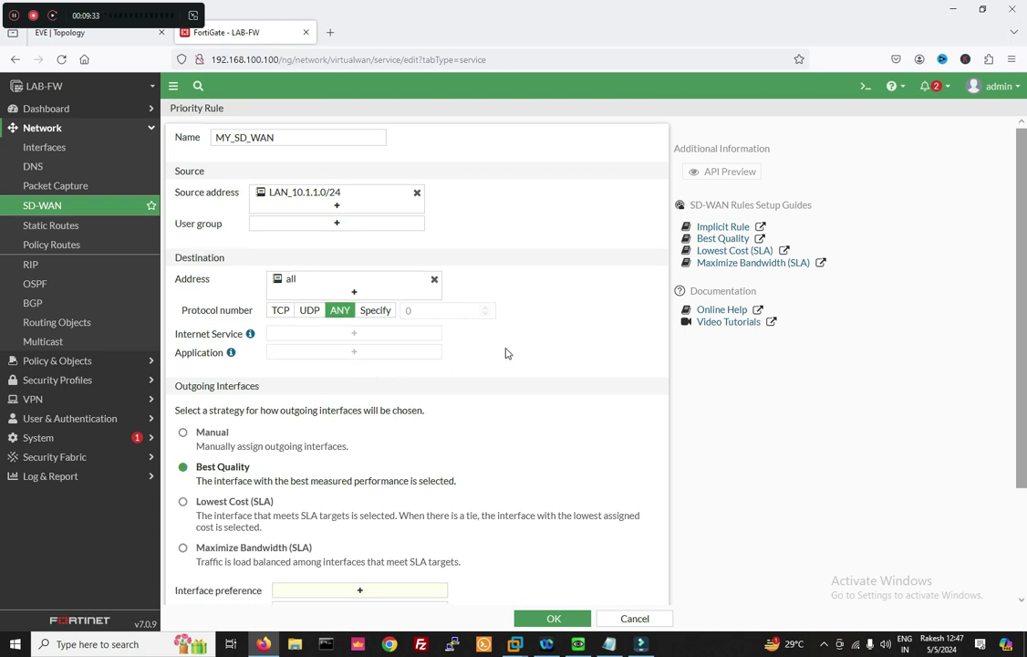
Use Maximize Bandwidth (SLA) strategy, preferring ISP-1, ISP-2 and the SD-WAN zone.
scroll(507, 353, down, 3)
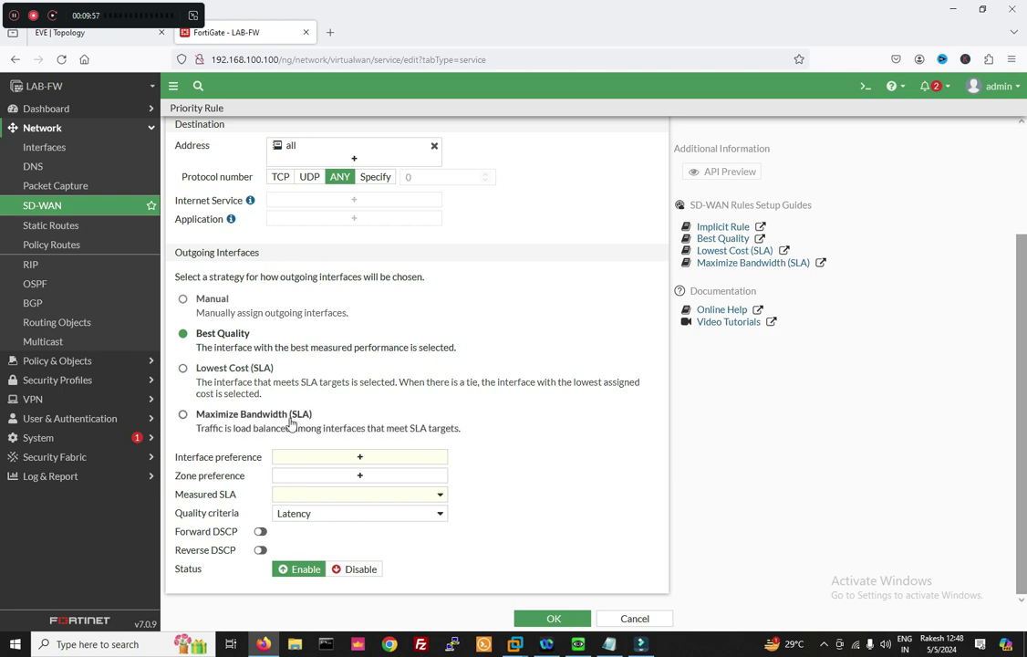
click(240, 419)
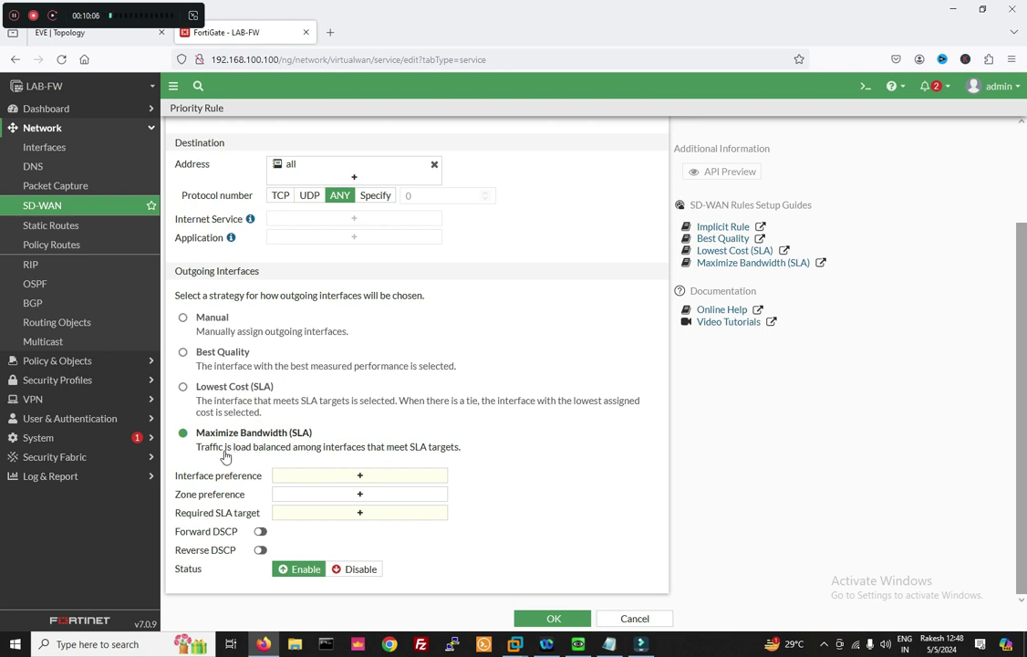
click(359, 476)
click(544, 173)
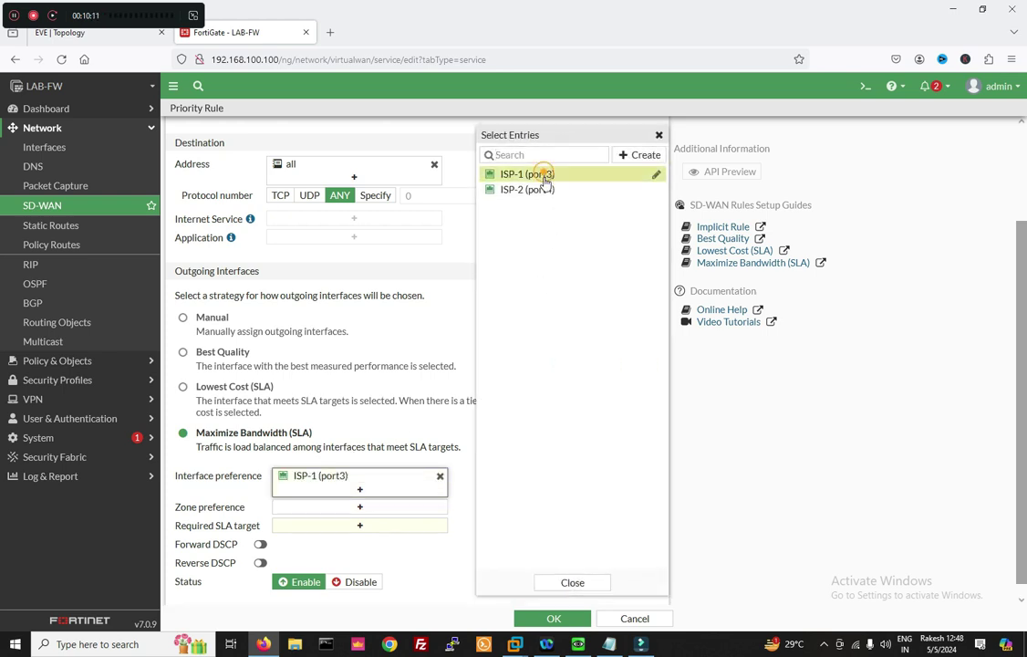
click(539, 188)
click(450, 524)
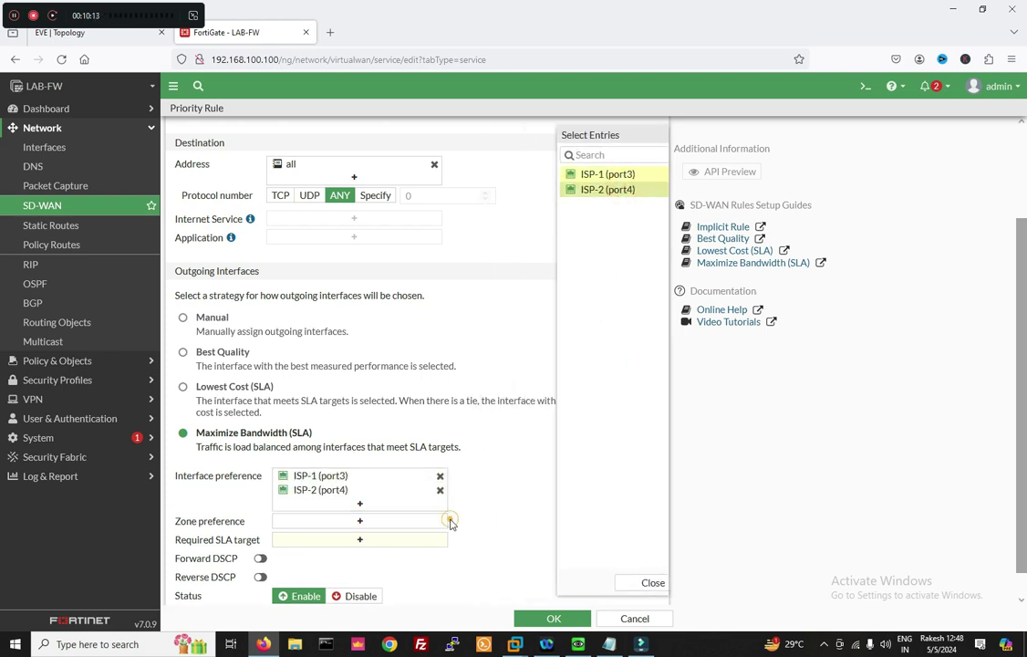
click(345, 526)
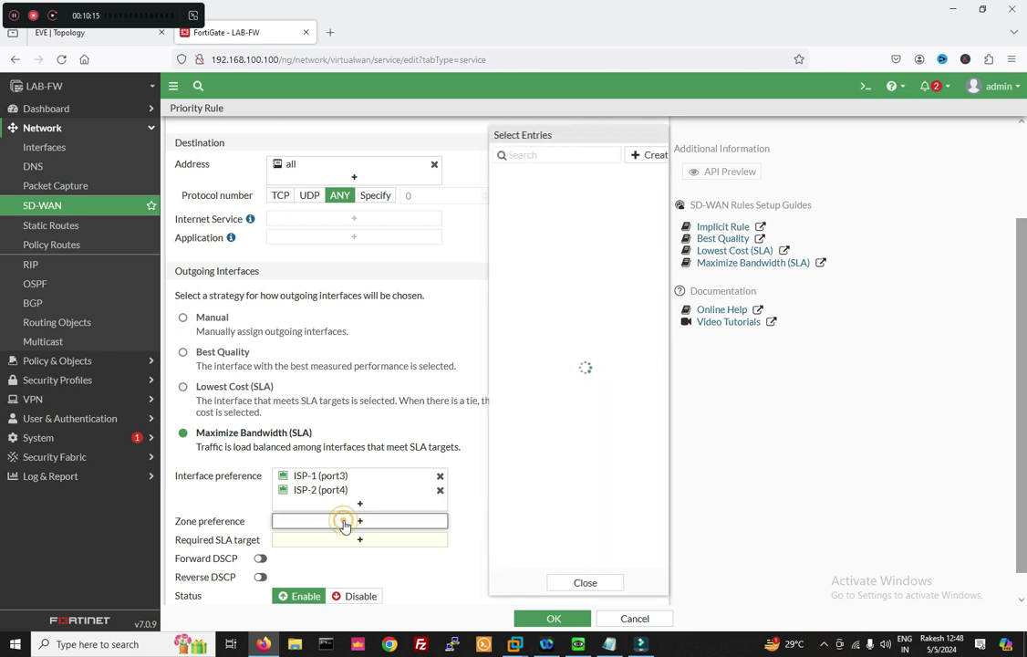
click(523, 190)
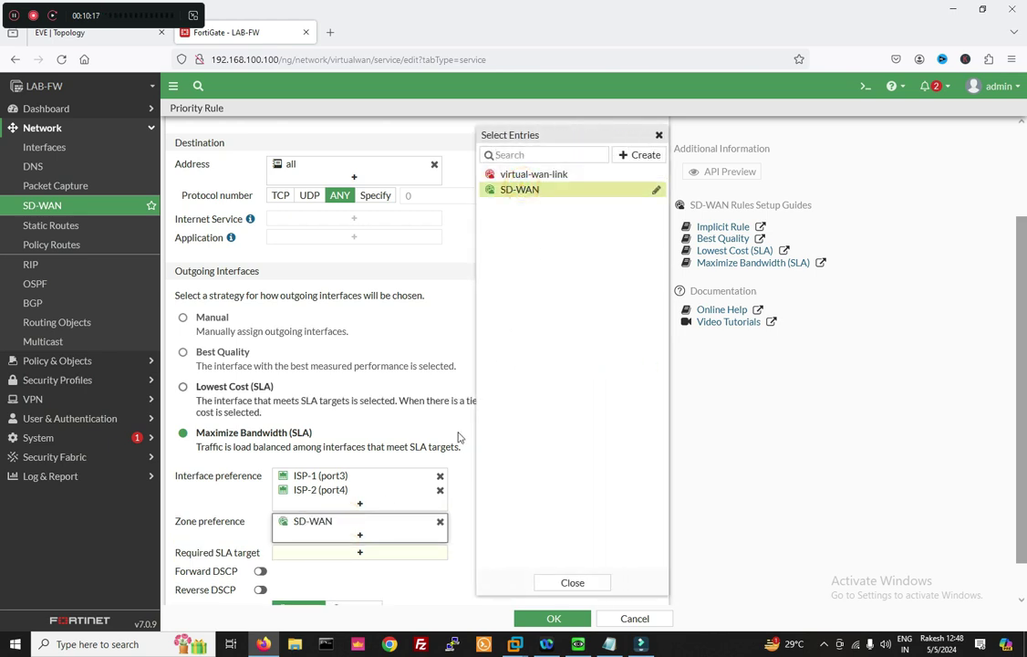
click(364, 555)
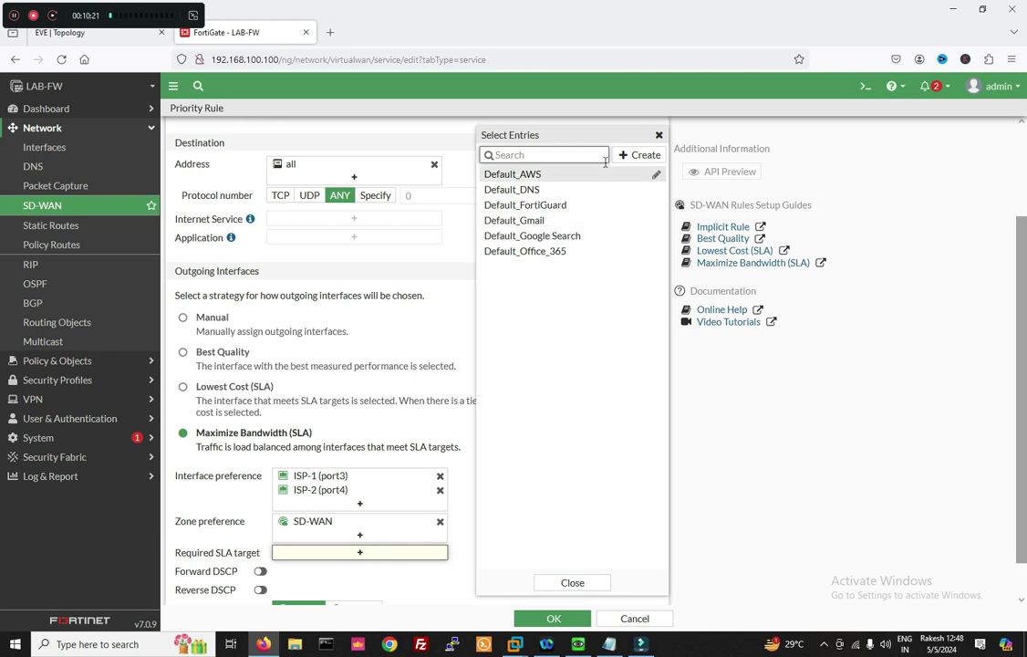
Create performance SLA G_DNS probing 8.8.8.8 with latency 5, jitter 5, packet loss 0 targets.
click(636, 157)
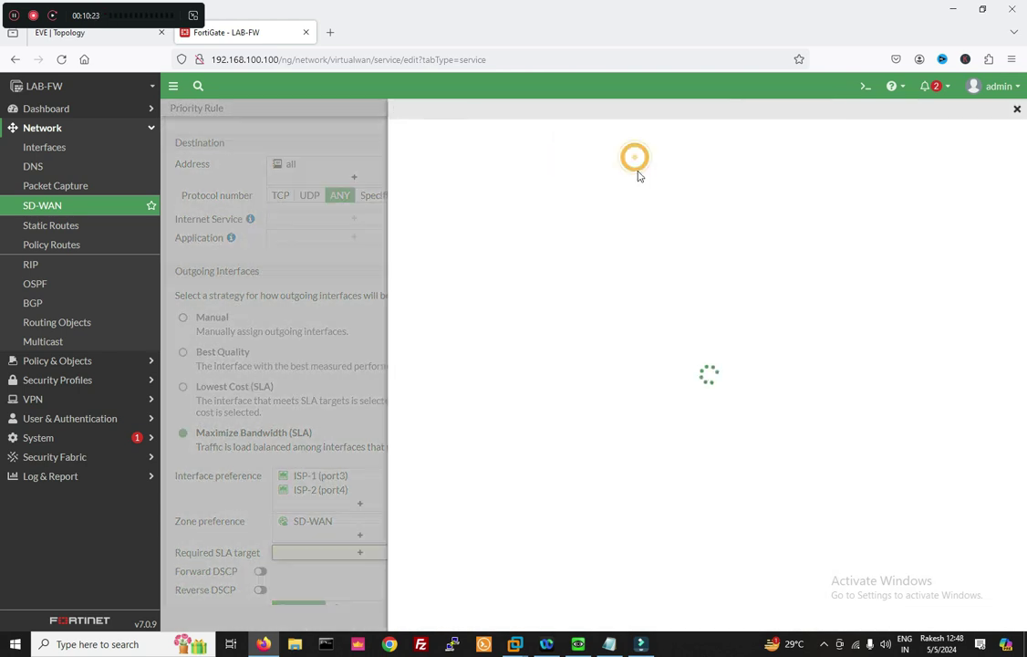
click(550, 145)
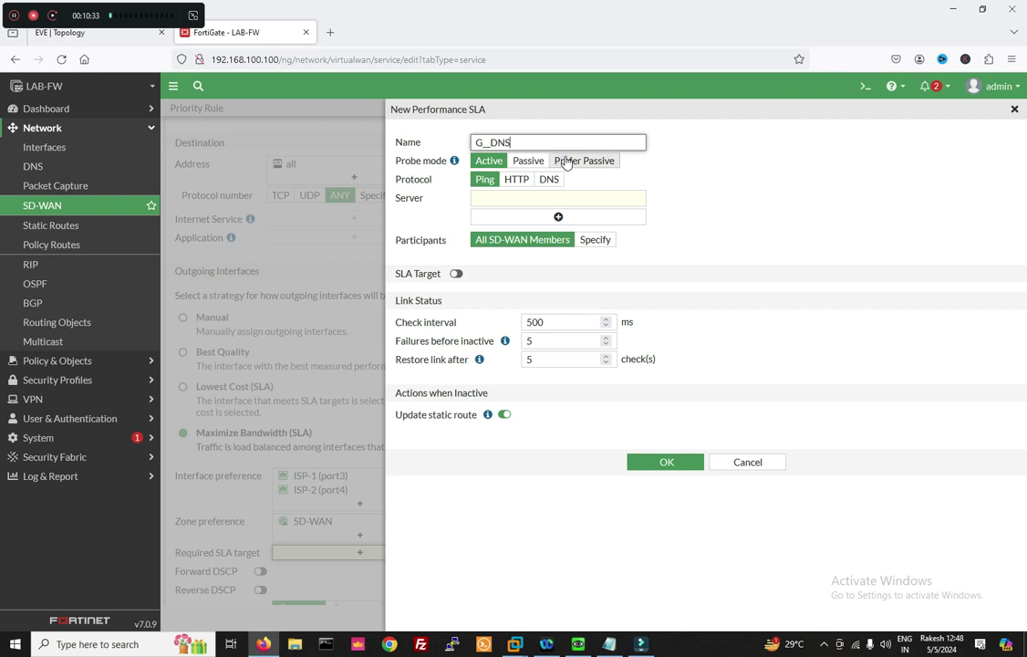
click(534, 196)
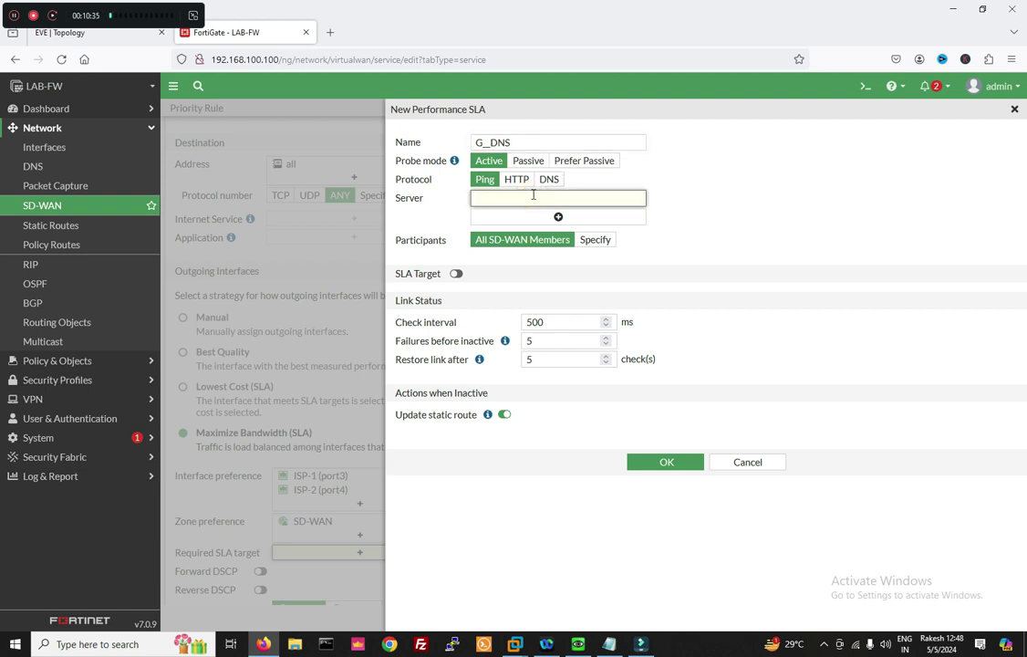
text(8.8.8.8)
click(717, 245)
click(457, 274)
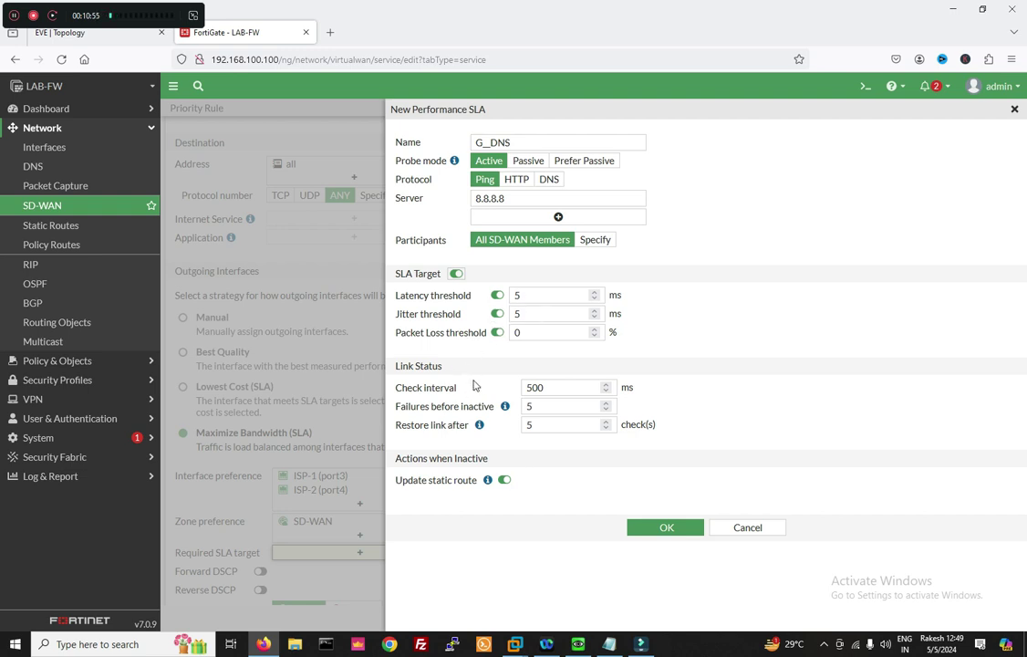
double_click(547, 387)
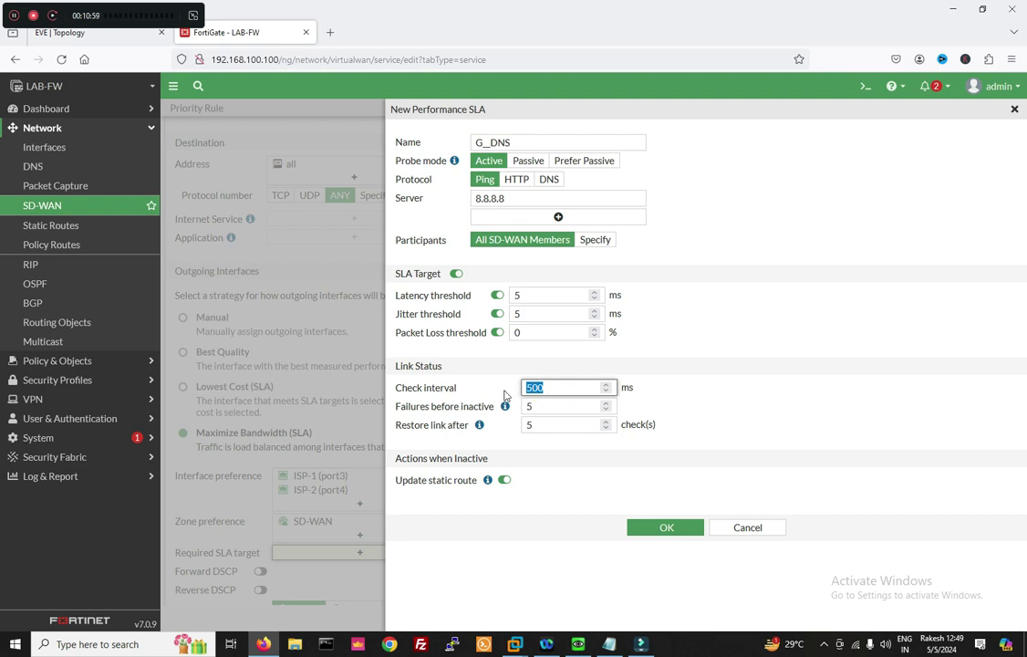
click(409, 427)
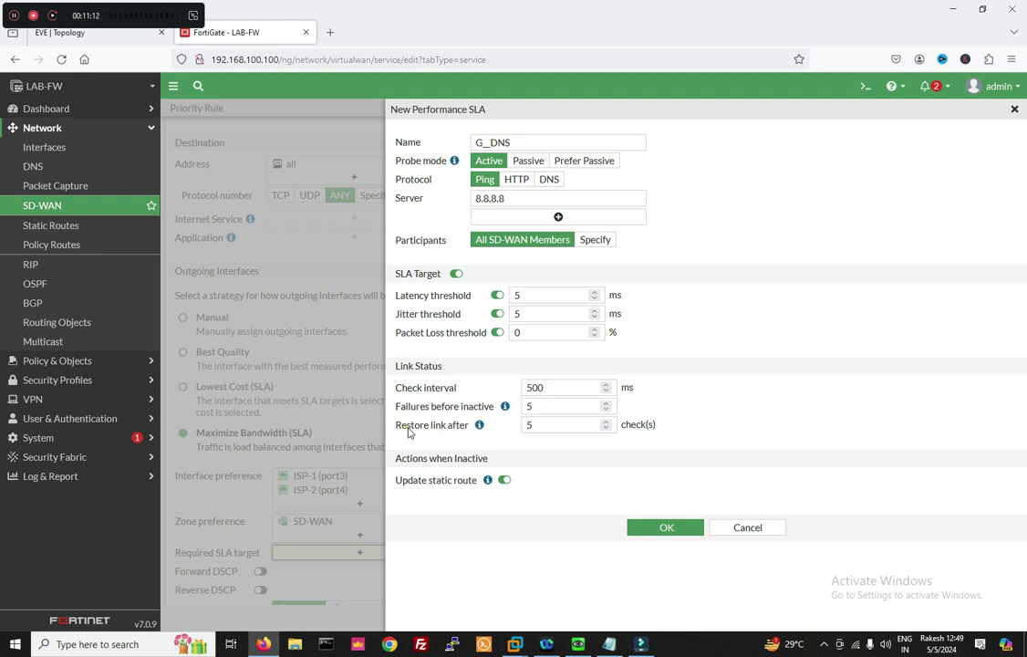
click(558, 425)
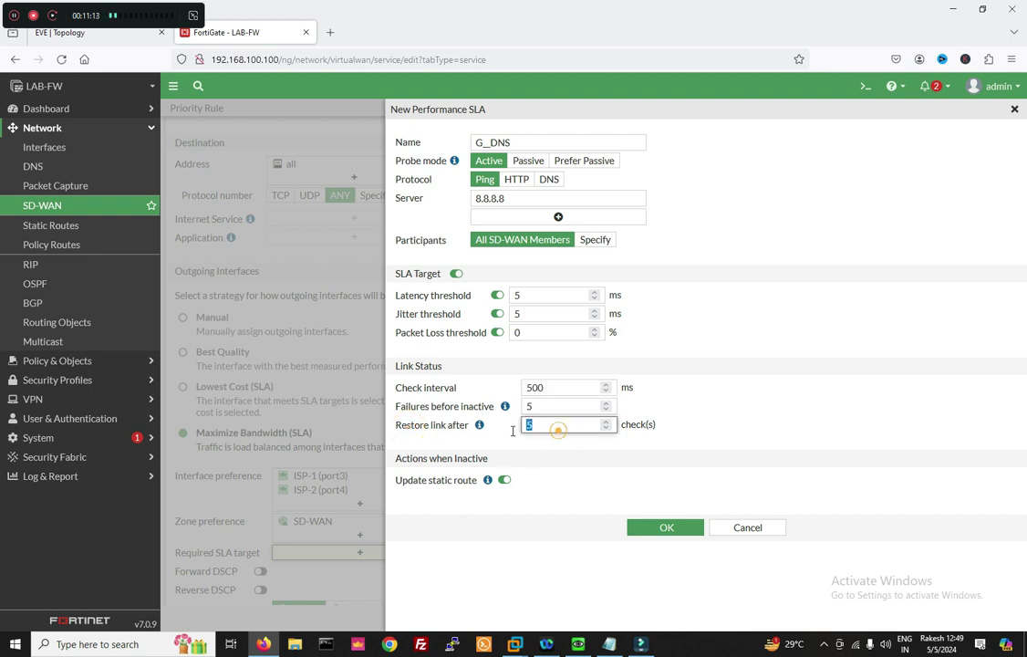
click(644, 532)
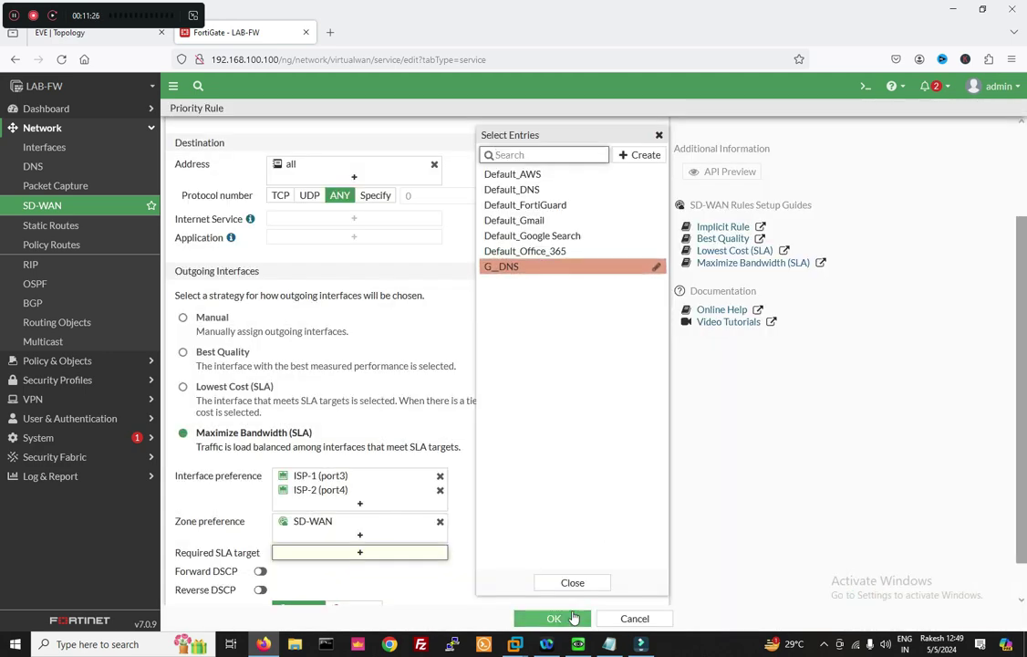
Require G_DNS in MY_SD_WAN, save the rule, and view the G_DNS SLA measurements.
scroll(398, 481, down, 1)
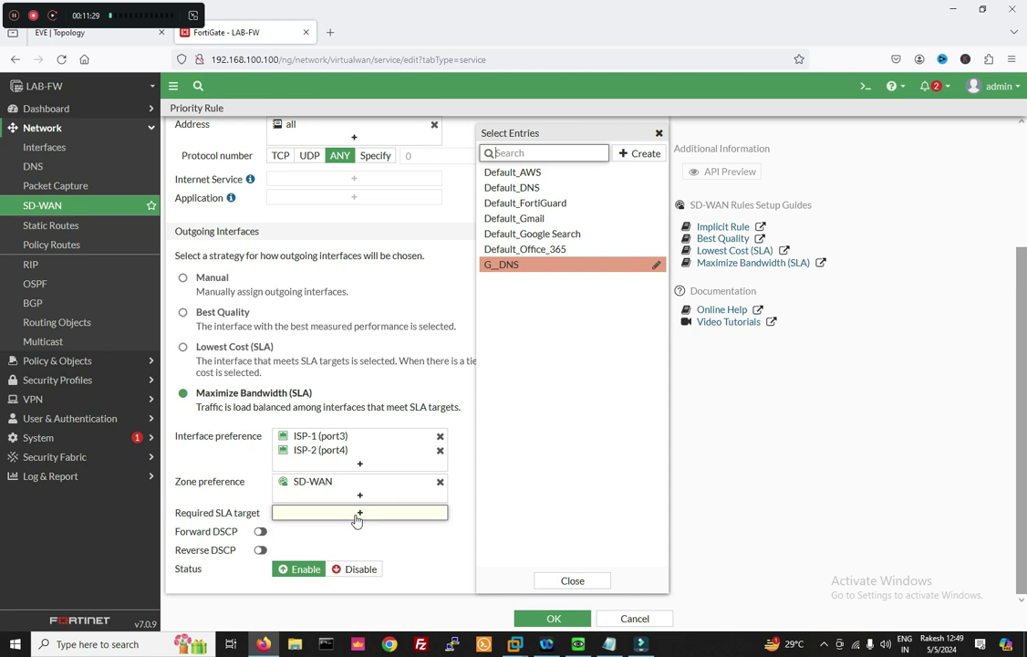
click(573, 582)
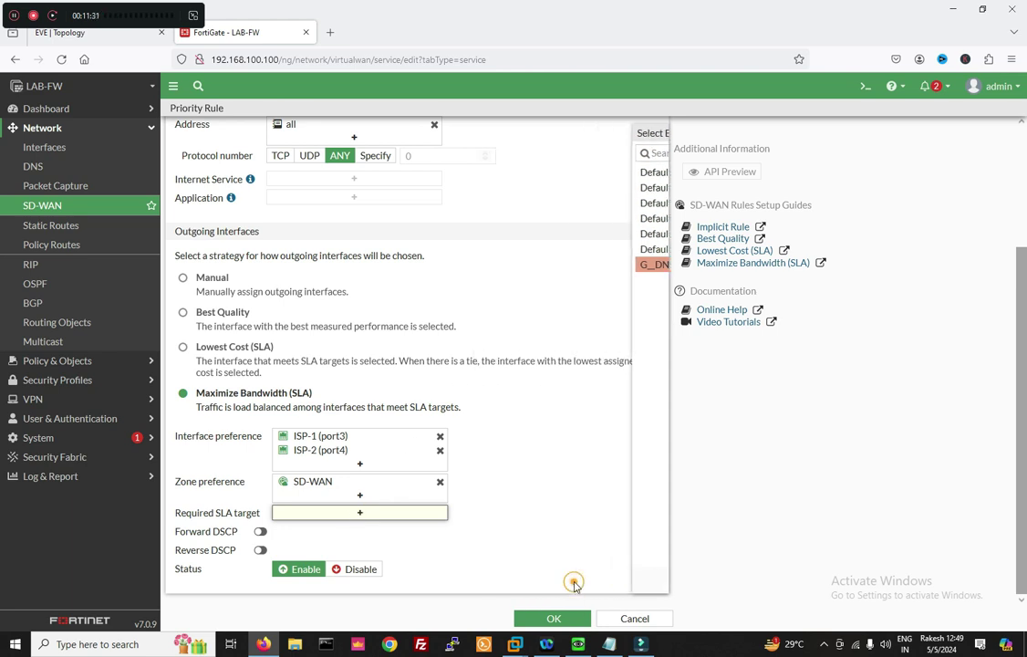
click(384, 516)
click(523, 267)
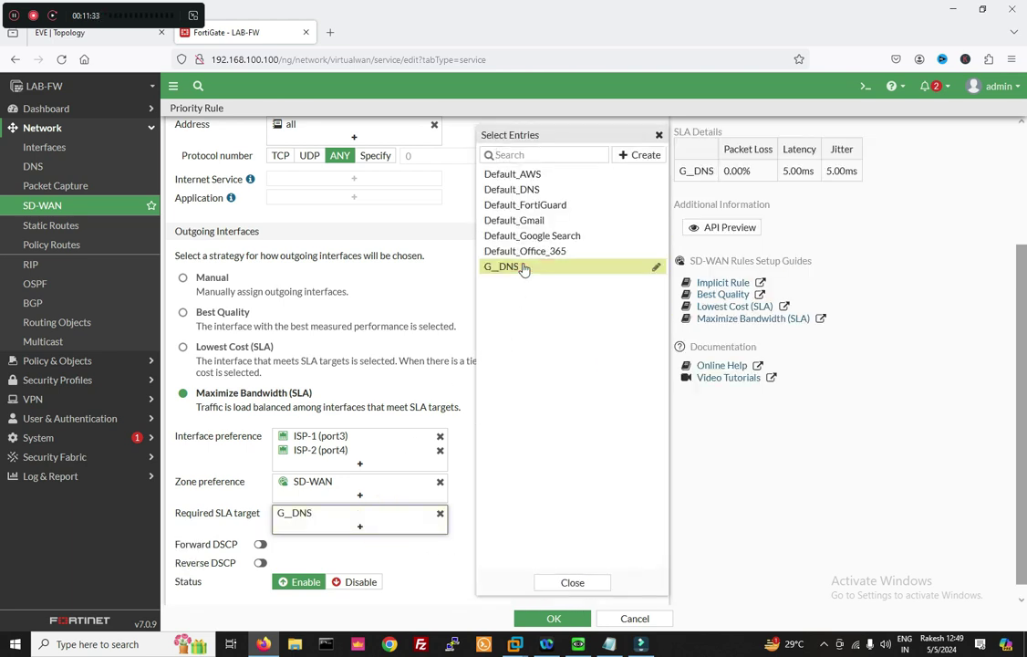
click(572, 583)
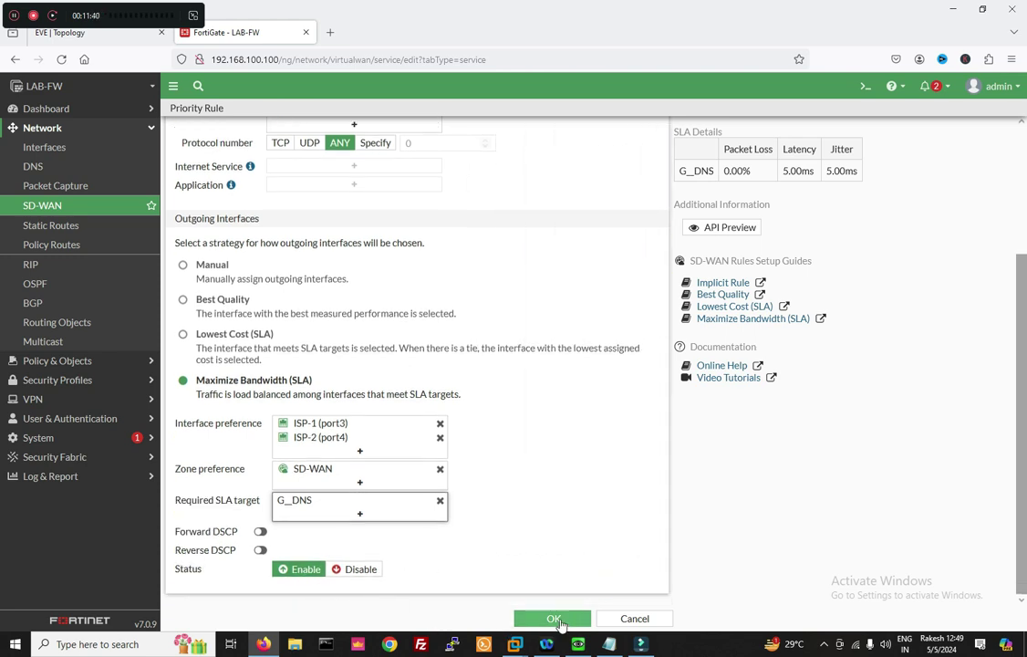
click(555, 619)
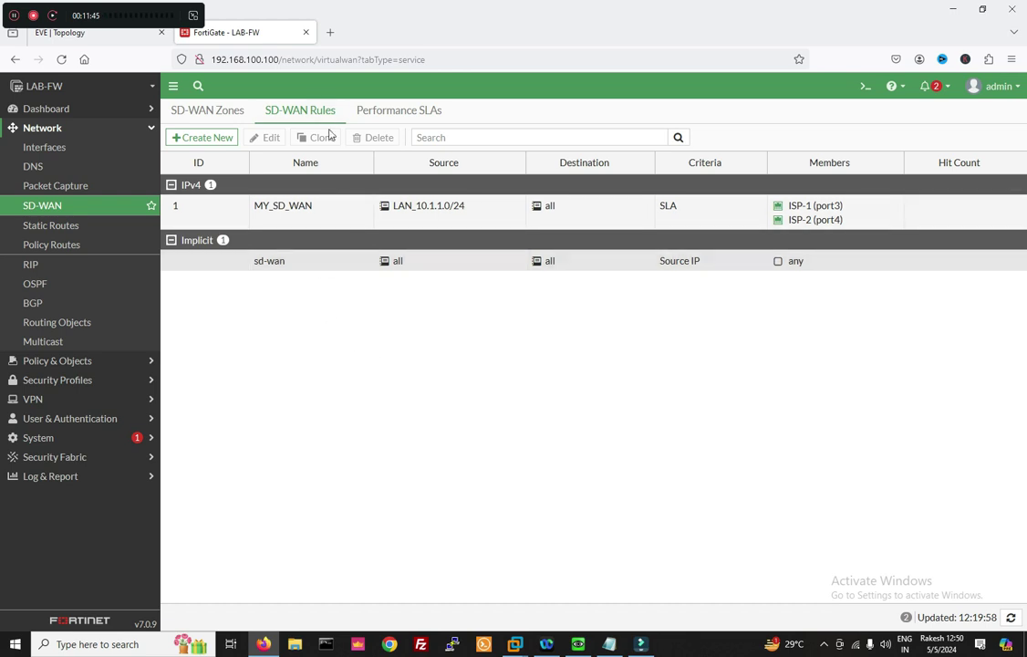
click(395, 113)
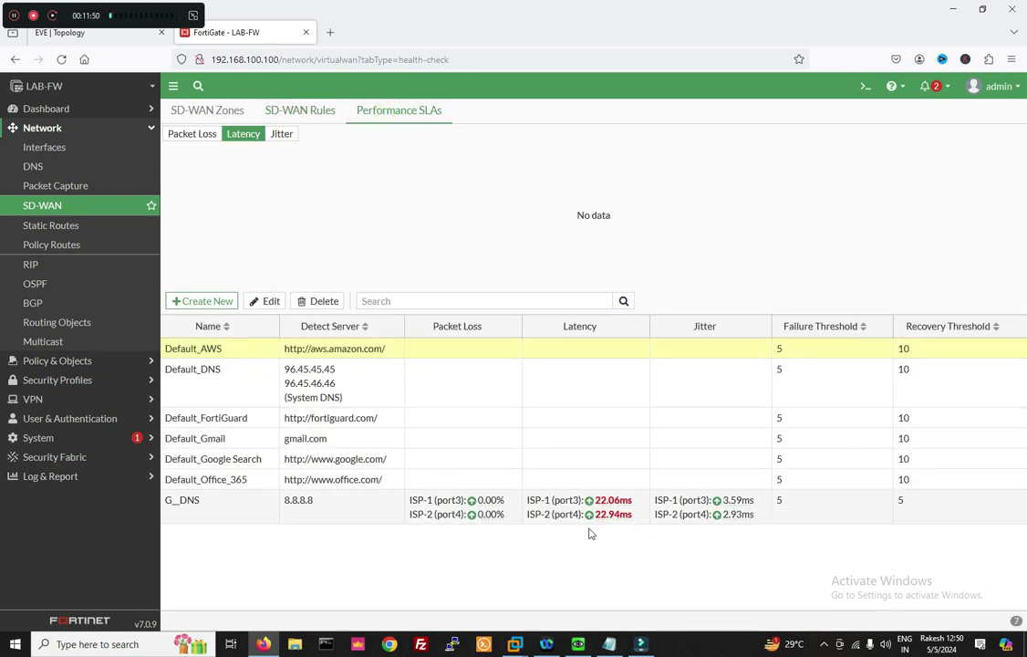
Change the G_DNS SLA latency threshold from 5 to 30 ms and save it.
mouse_move(610, 507)
double_click(179, 506)
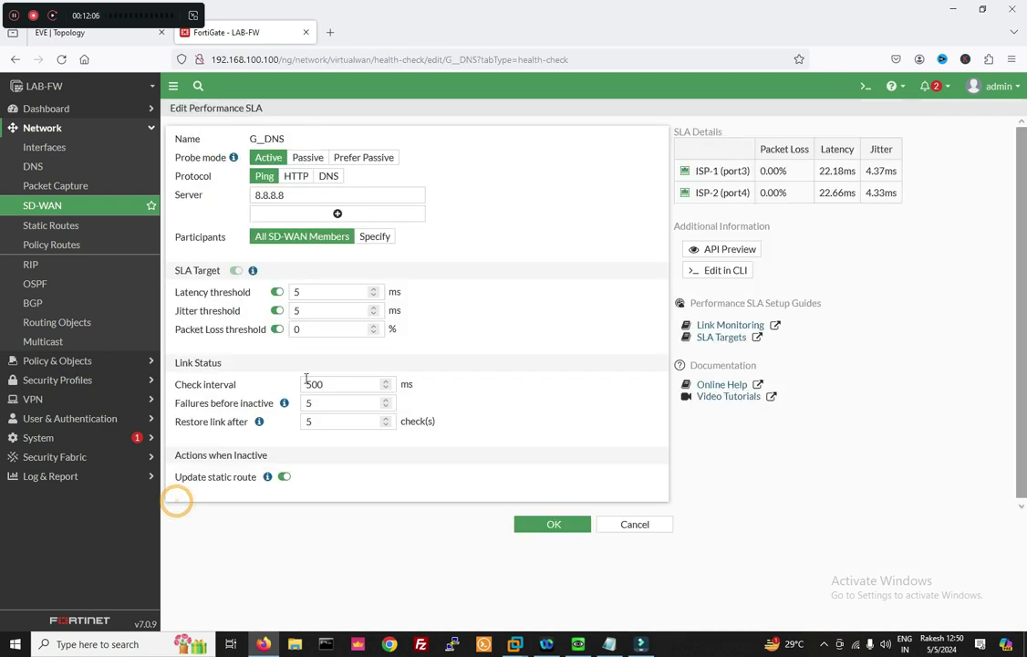
double_click(316, 292)
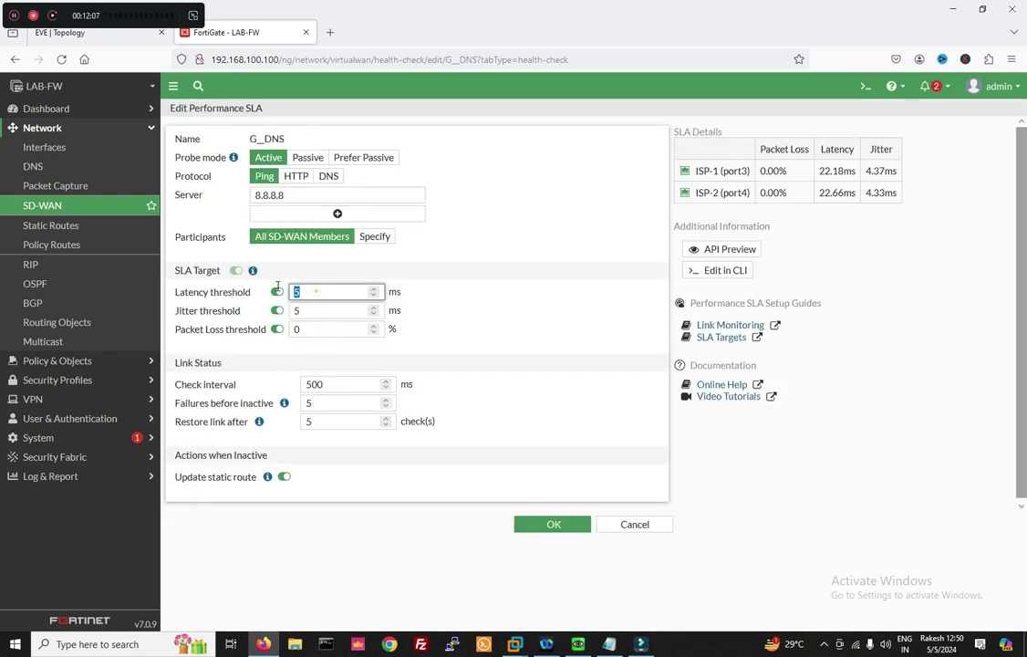
text(30)
click(553, 524)
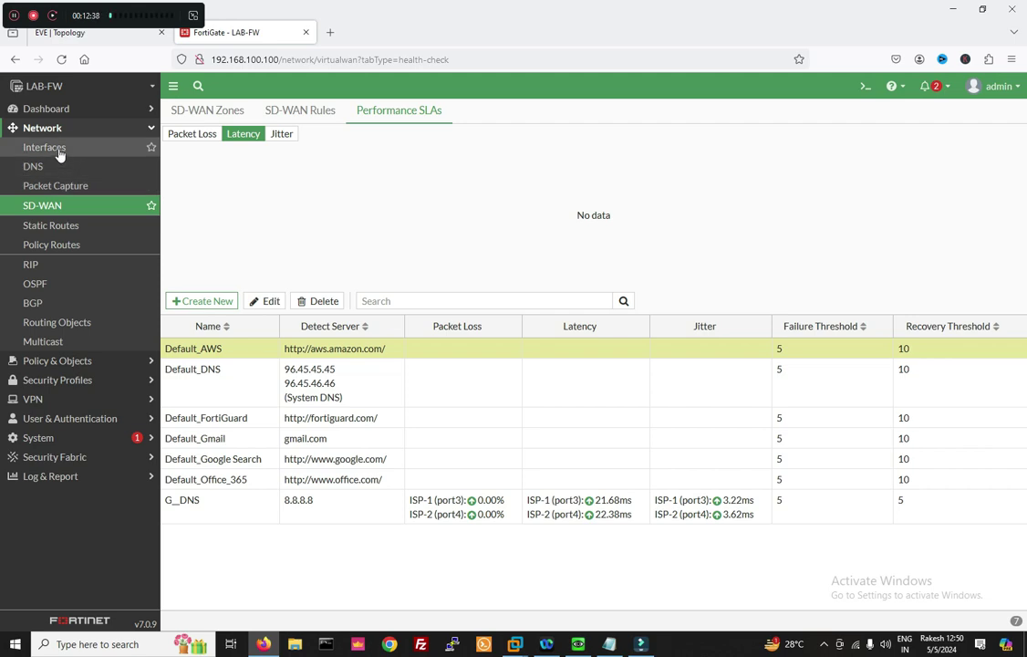
Review the Interfaces list and the EVE lab topology, then open the Firewall Policy list.
click(57, 150)
click(82, 33)
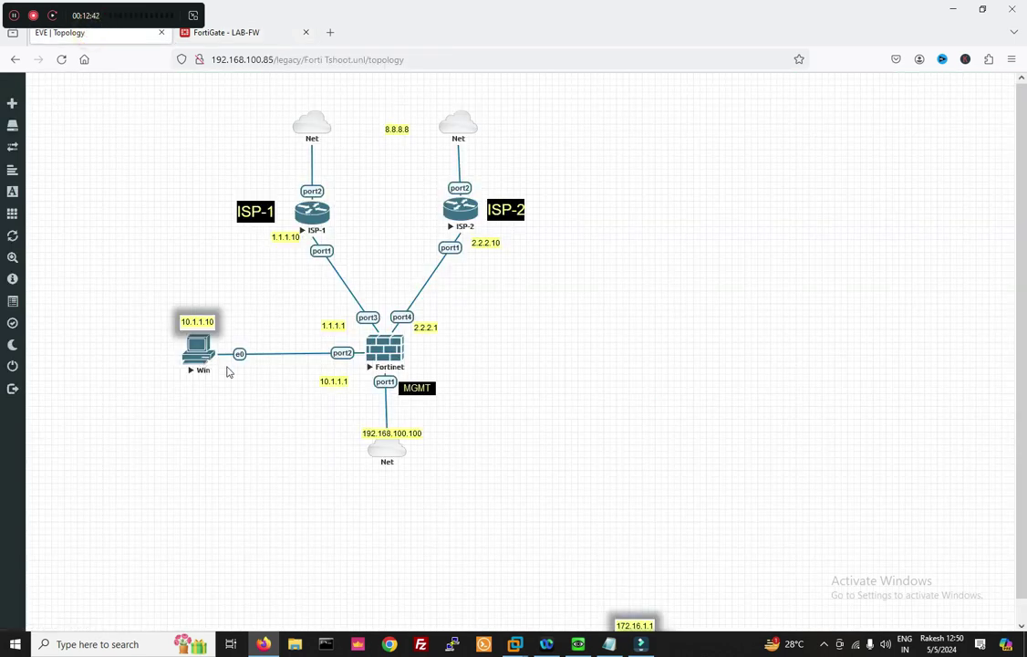
click(227, 33)
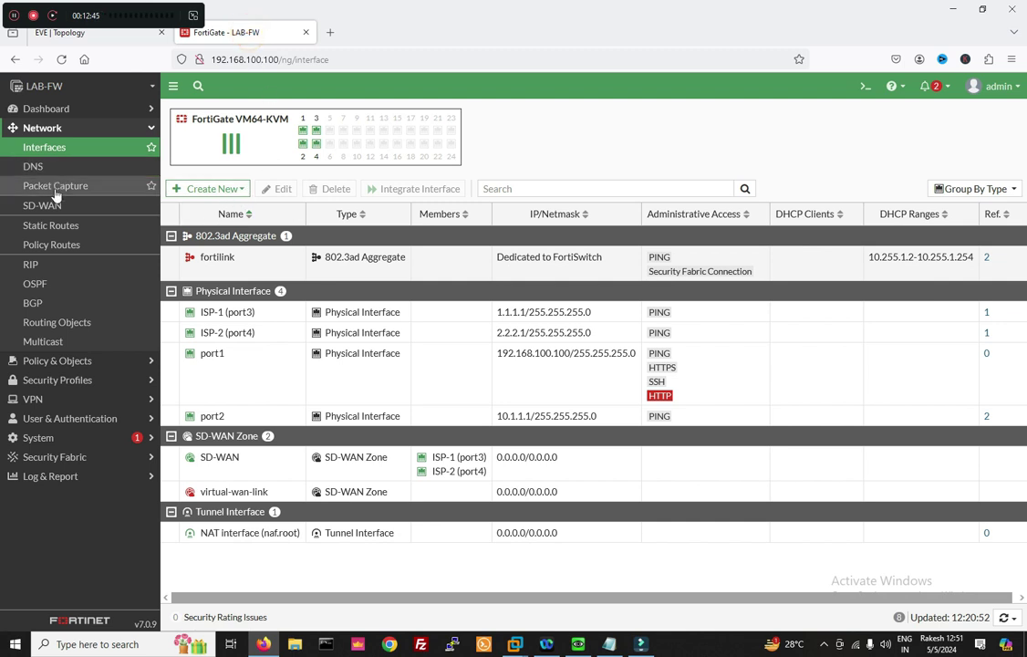
click(45, 129)
click(55, 148)
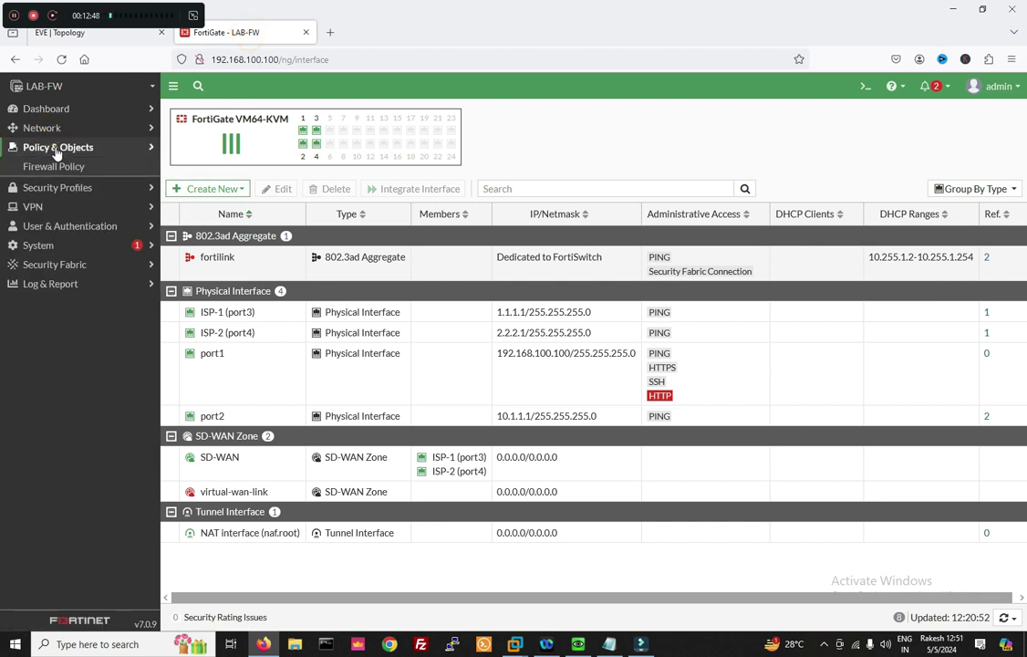
click(60, 168)
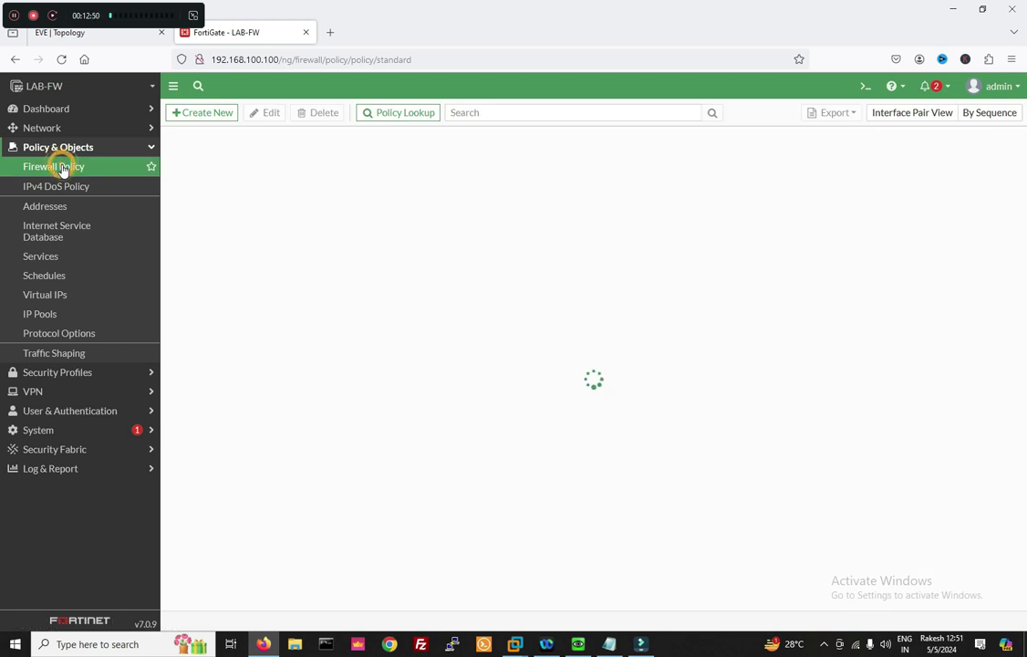
Start a new policy named SD_Policy with incoming port2 and outgoing SD-WAN.
click(209, 111)
click(283, 146)
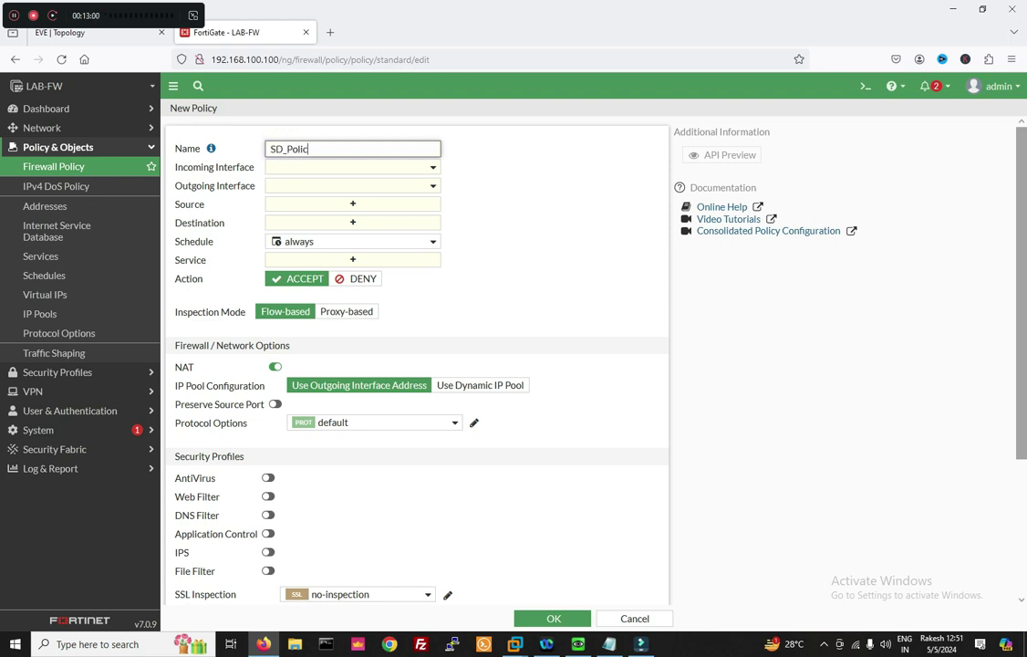
click(353, 168)
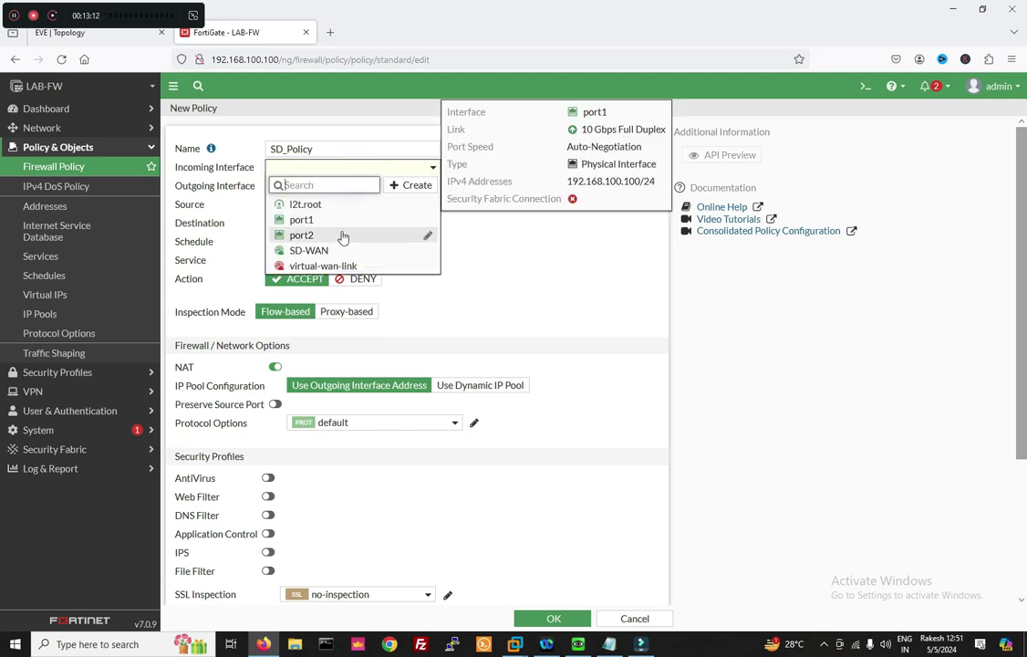
click(342, 235)
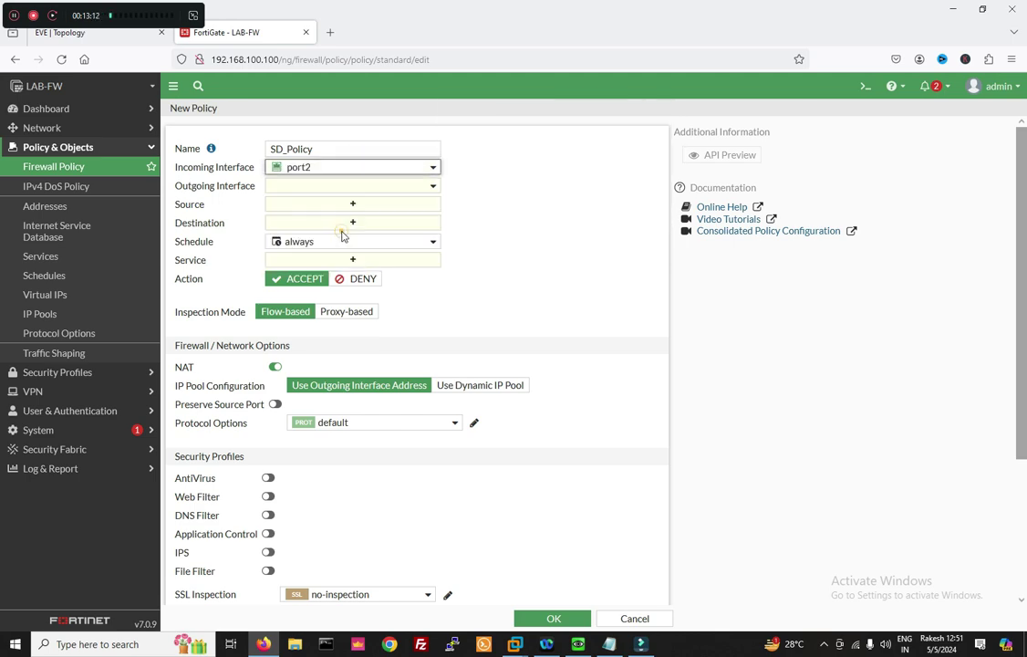
click(73, 34)
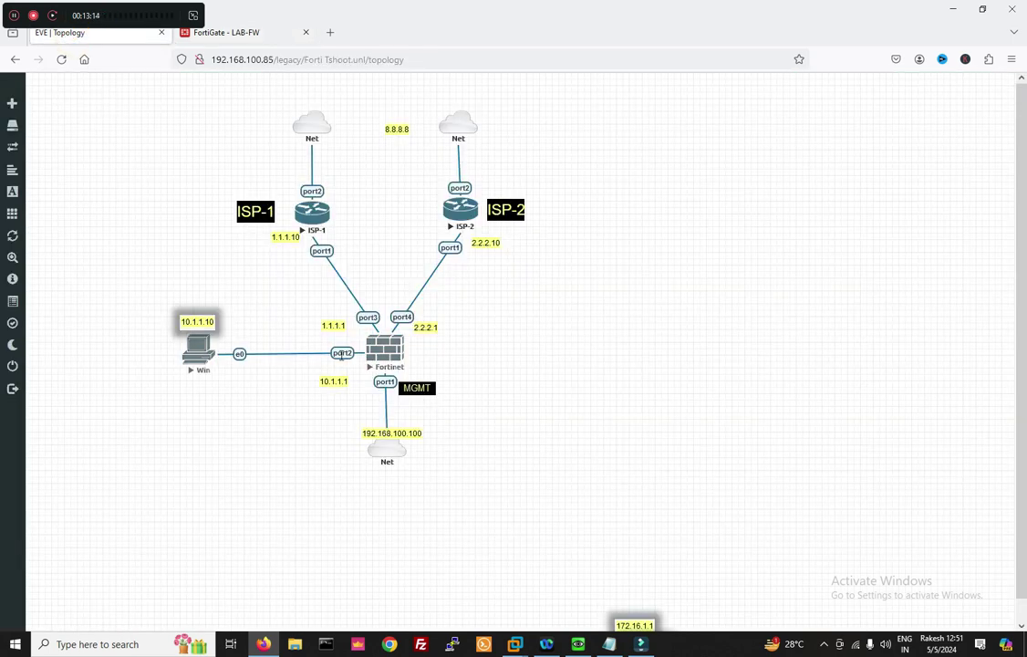
click(266, 30)
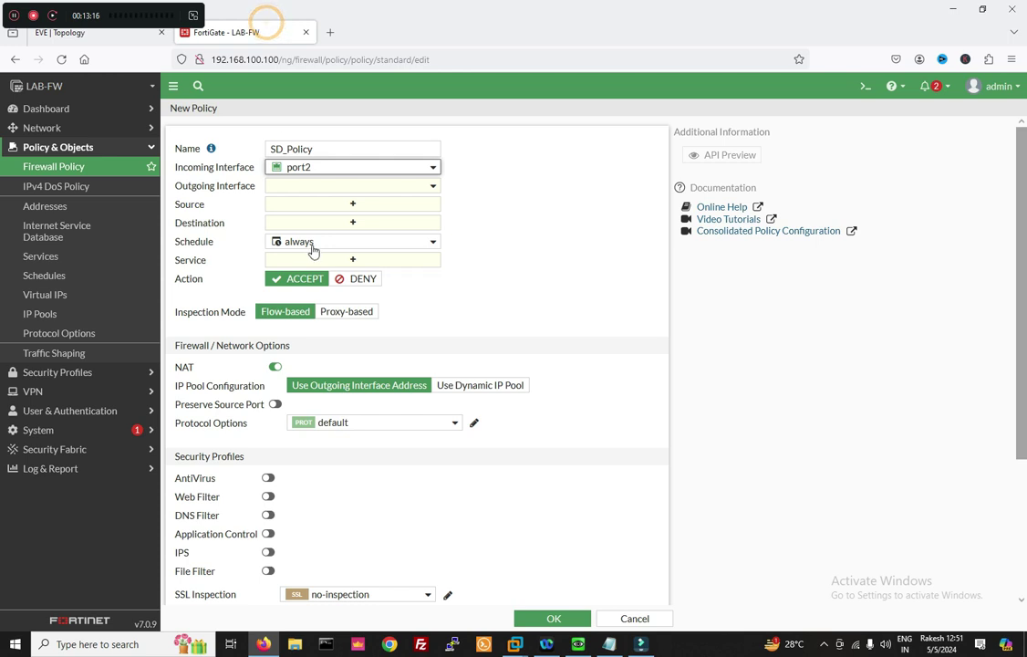
click(345, 186)
click(328, 269)
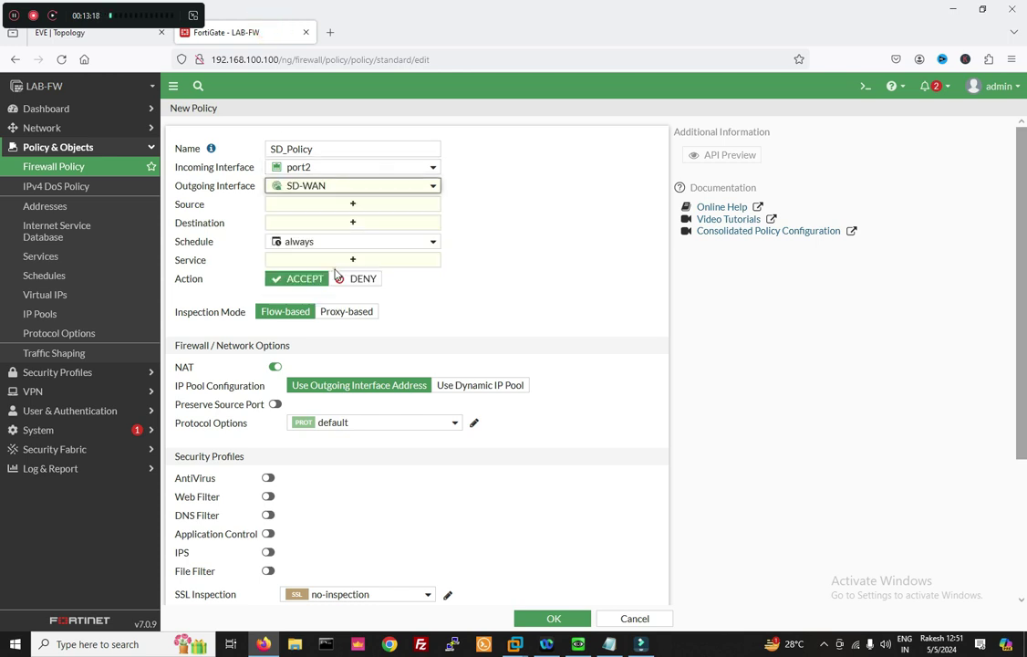
Set the policy source to LAN_10.1.1.0/24, destination all, and service ALL.
click(354, 204)
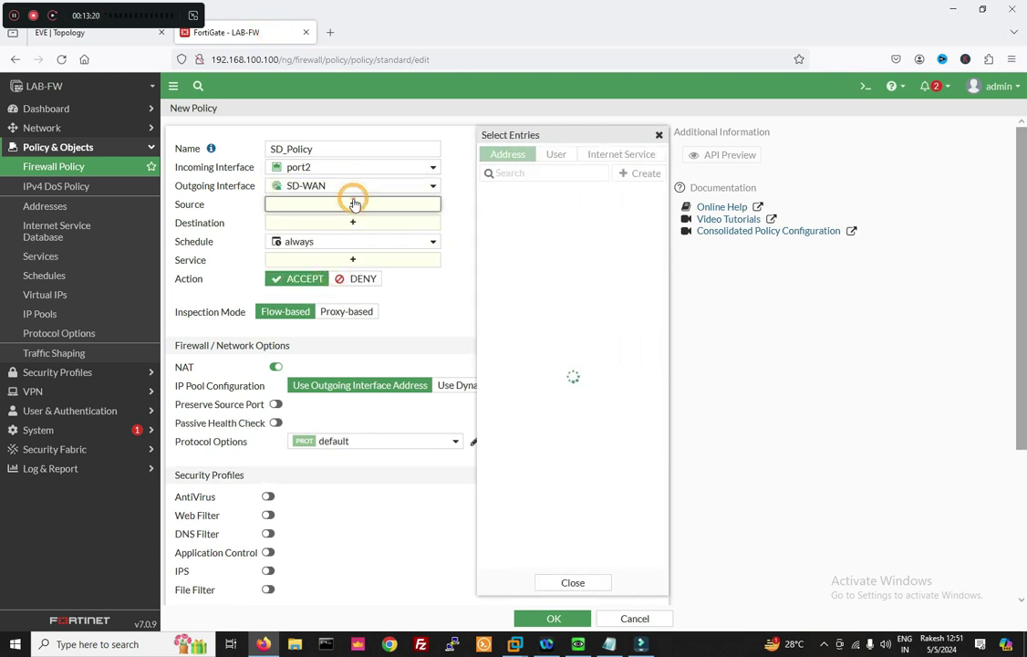
click(527, 319)
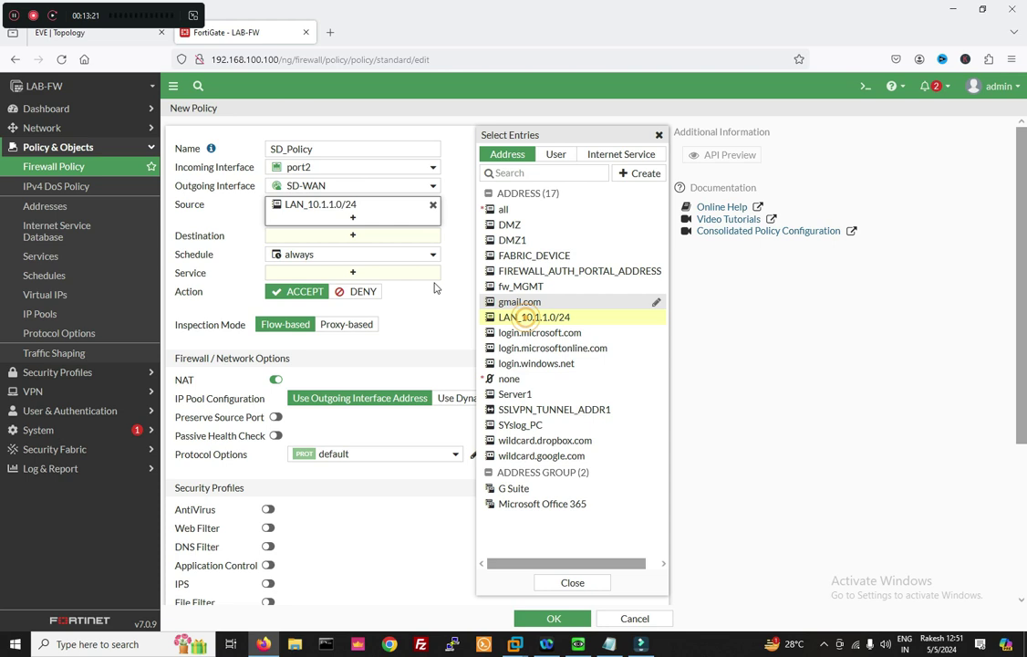
click(367, 233)
click(497, 210)
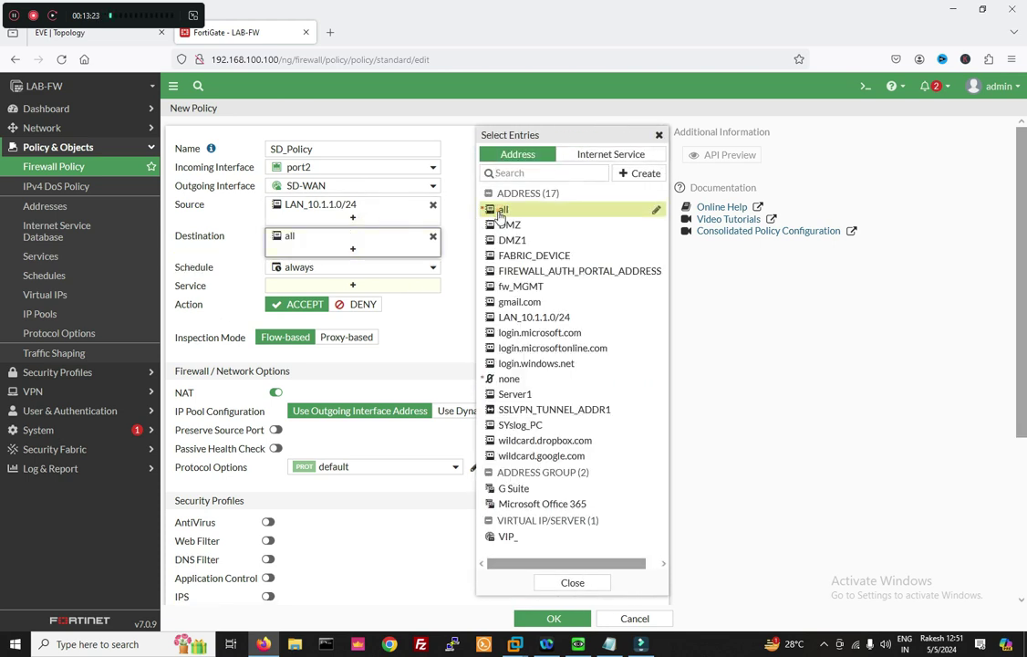
click(344, 284)
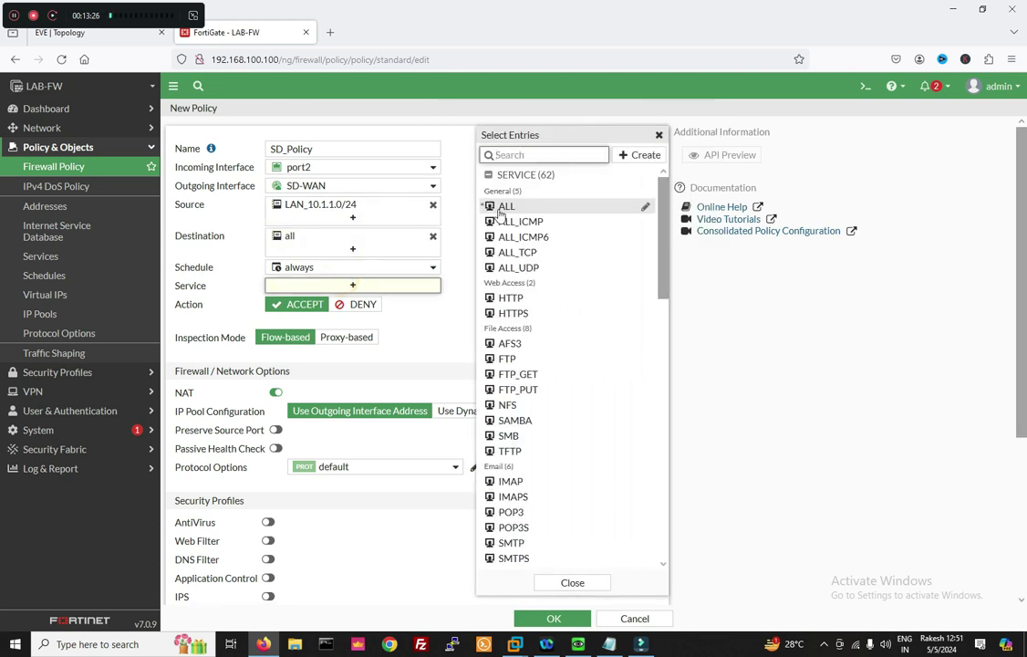
click(508, 206)
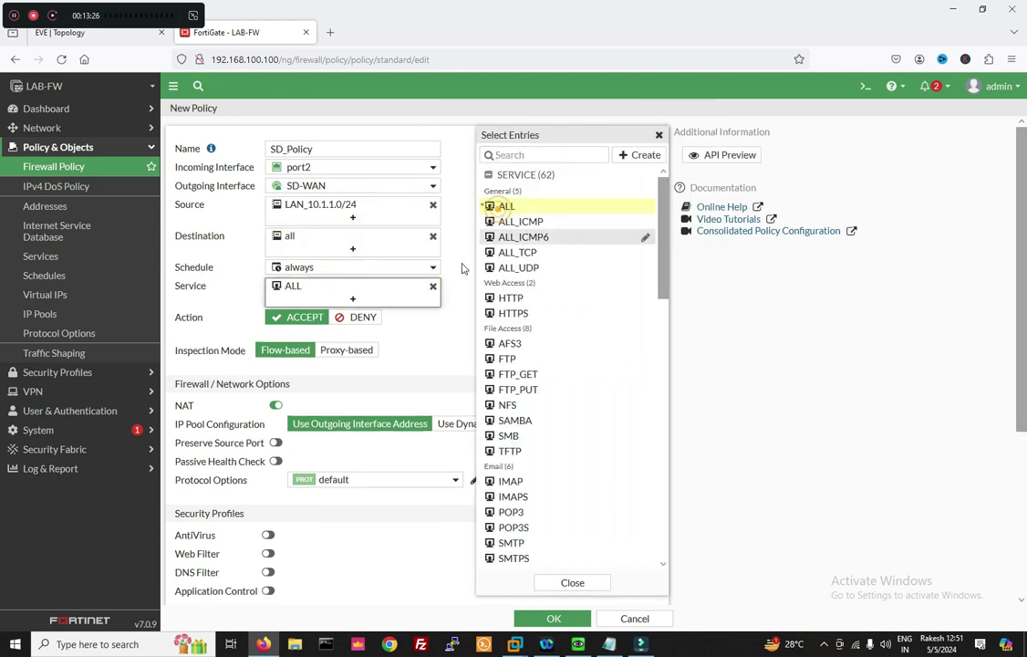
Disable NAT, log all sessions, and save SD_Policy.
click(276, 405)
scroll(340, 392, down, 2)
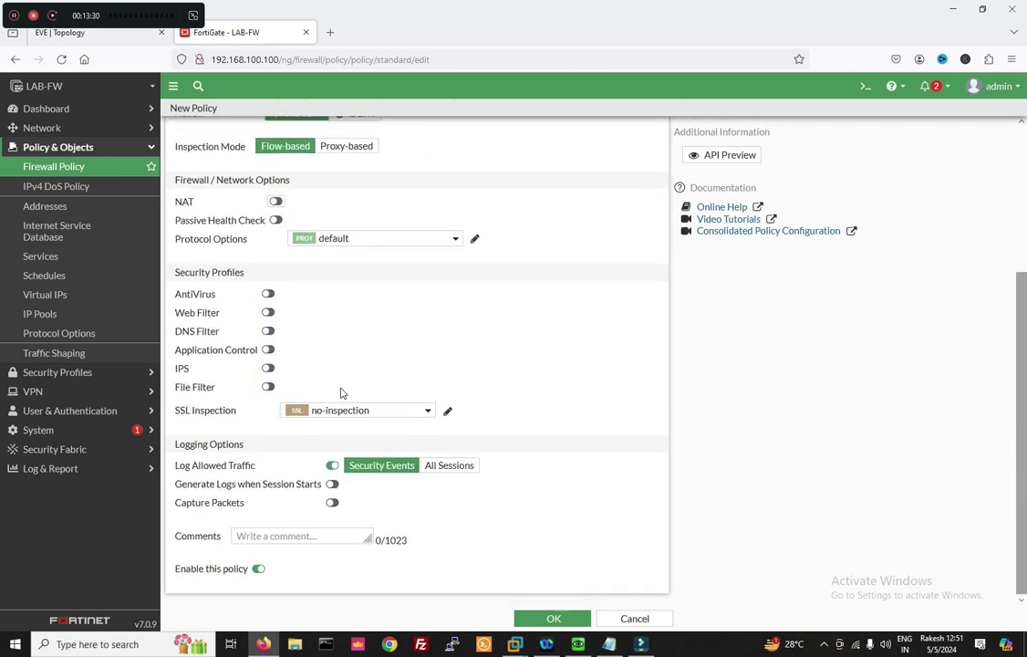
click(449, 466)
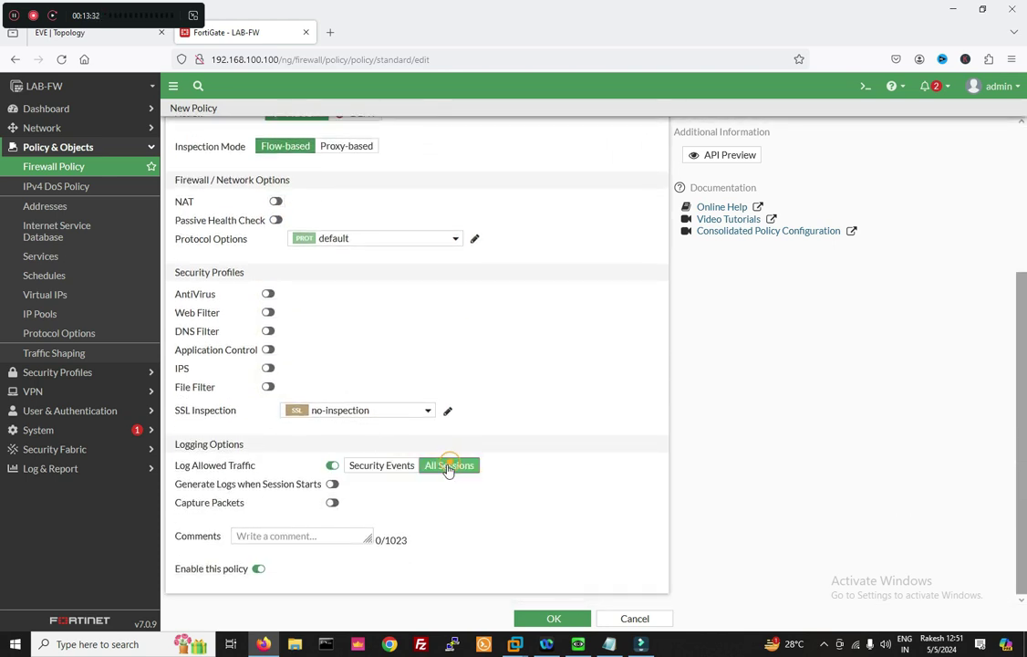
click(544, 618)
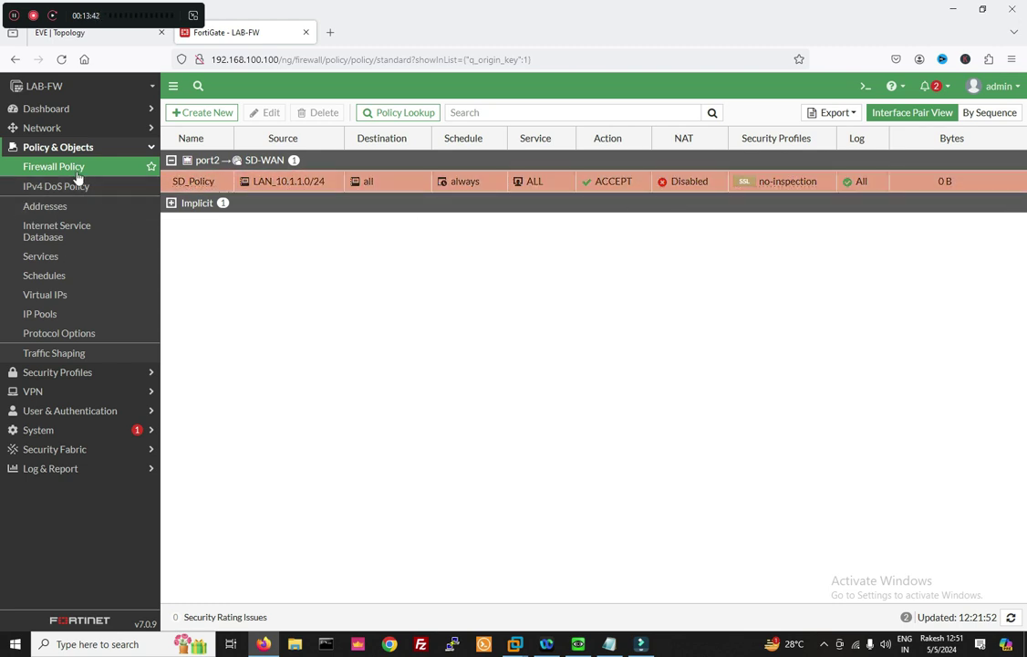
Create a new static route and edit its gateway address.
click(52, 127)
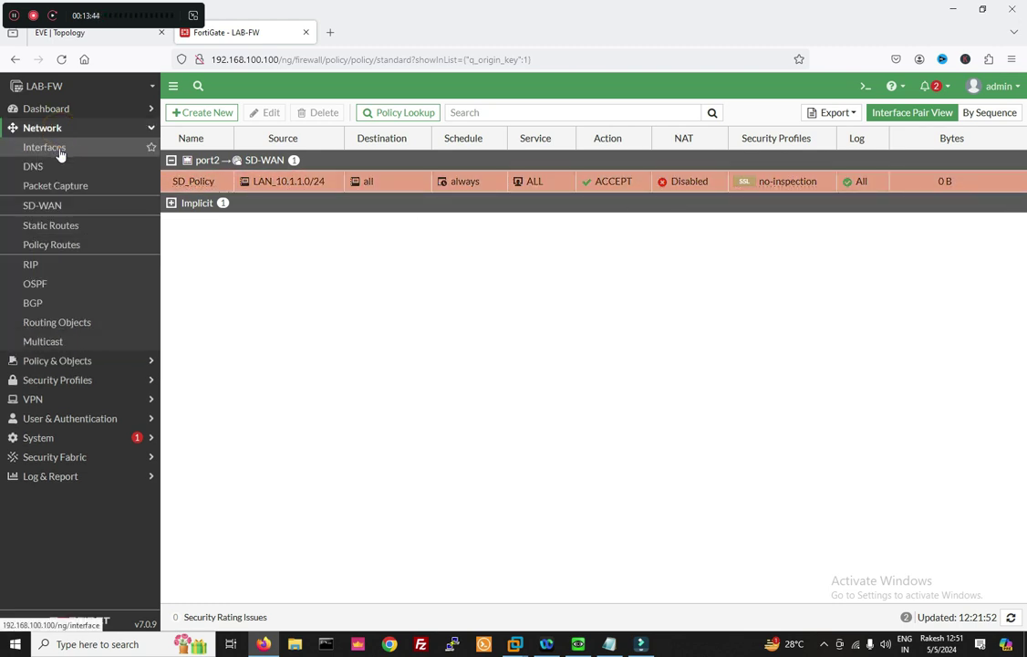
click(64, 230)
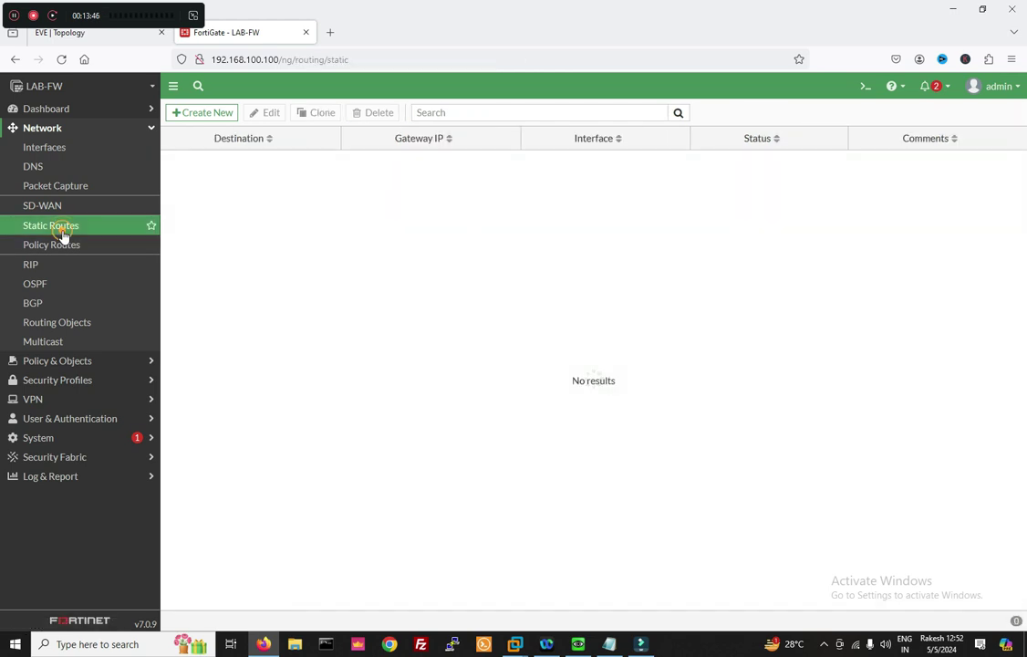
click(204, 115)
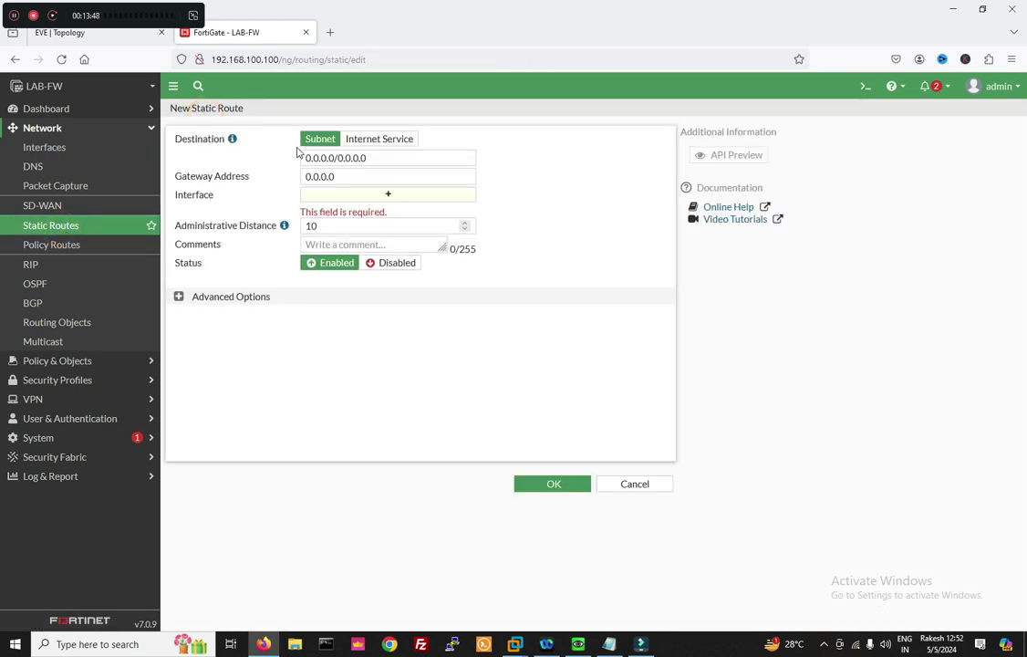
click(358, 177)
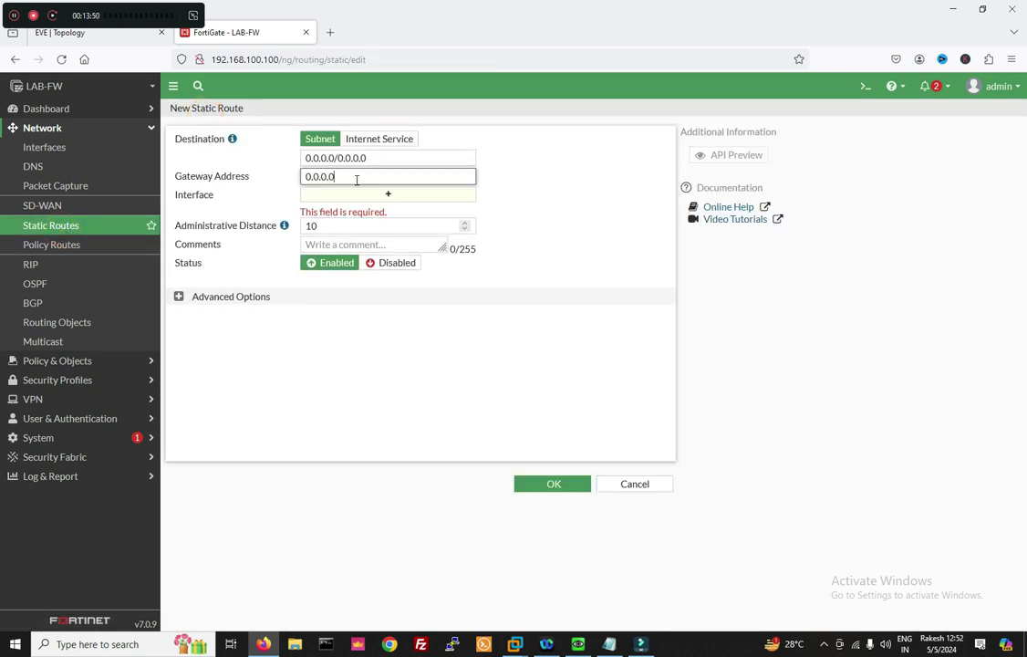
double_click(355, 178)
text(192.168.100.1)
Replace port1 with the SD-WAN zone as the route interface and save the 0.0.0.0/0 route.
click(330, 201)
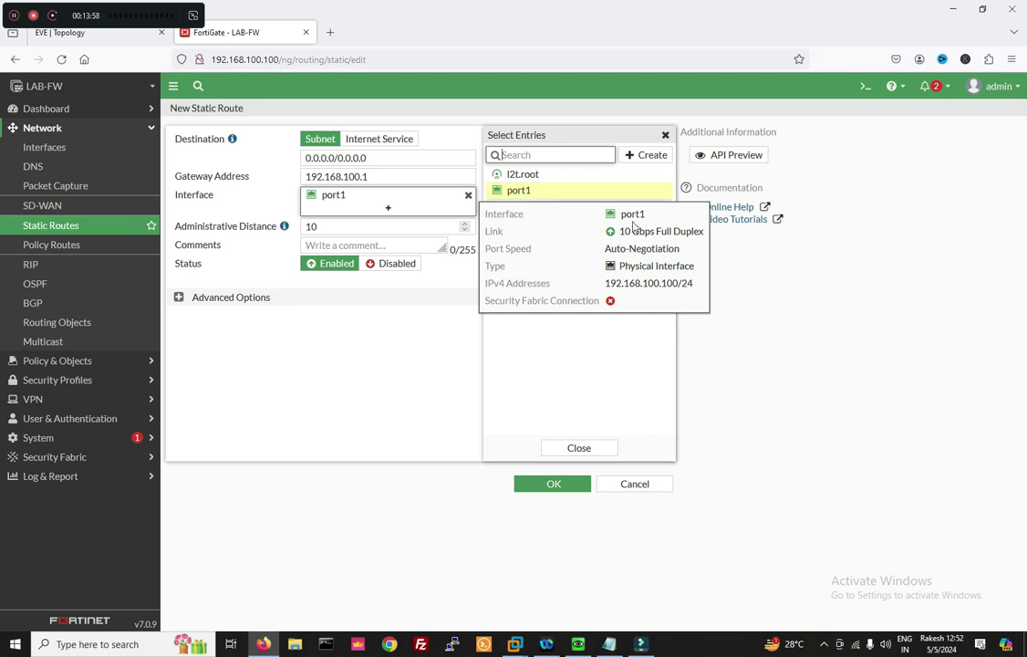
click(468, 195)
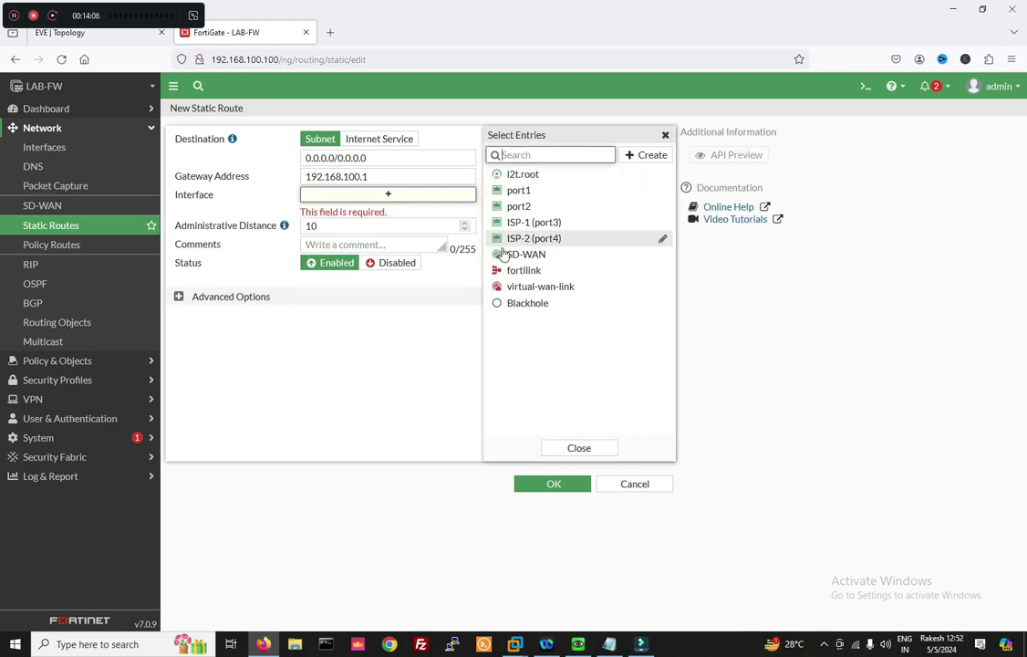
click(504, 254)
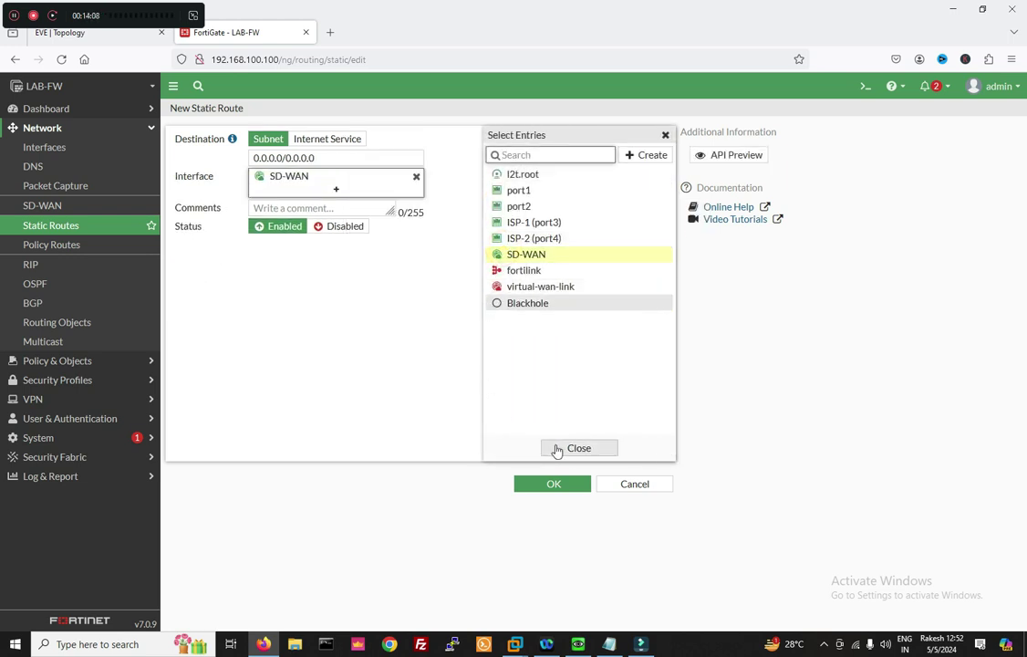
click(554, 447)
mouse_move(270, 181)
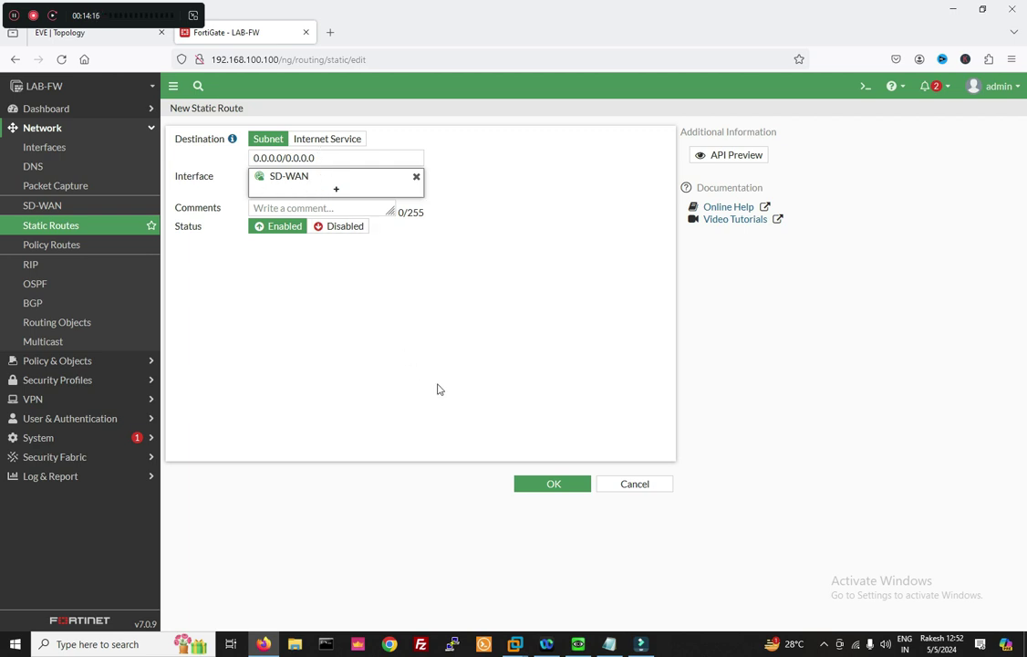
click(533, 481)
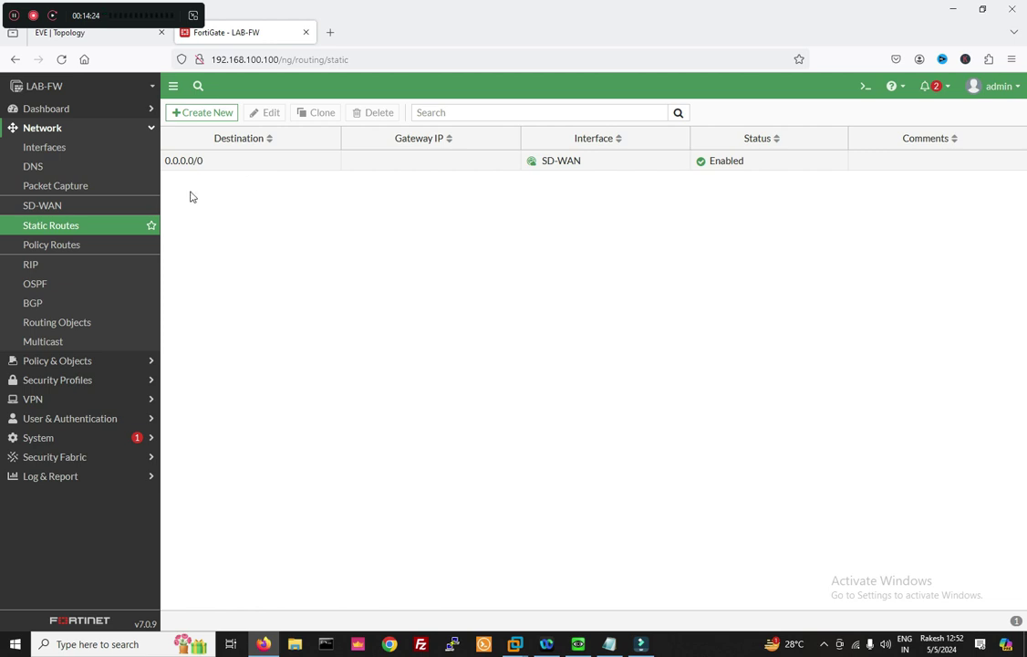
In the Windows 7 VM, run a continuous ping to 8.8.8.8 from a command prompt.
click(45, 128)
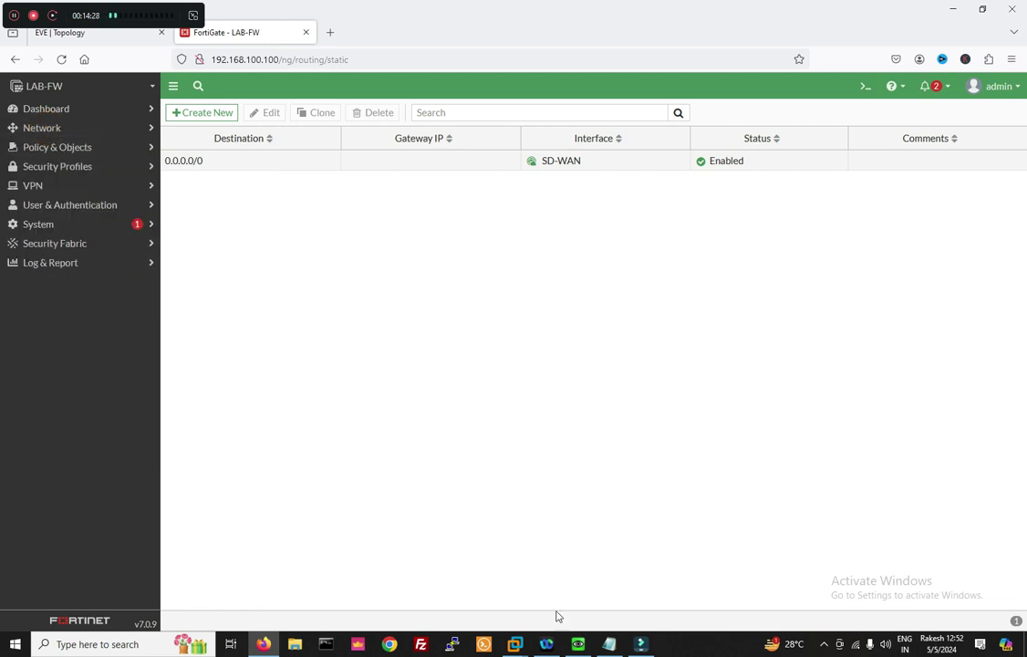
click(580, 644)
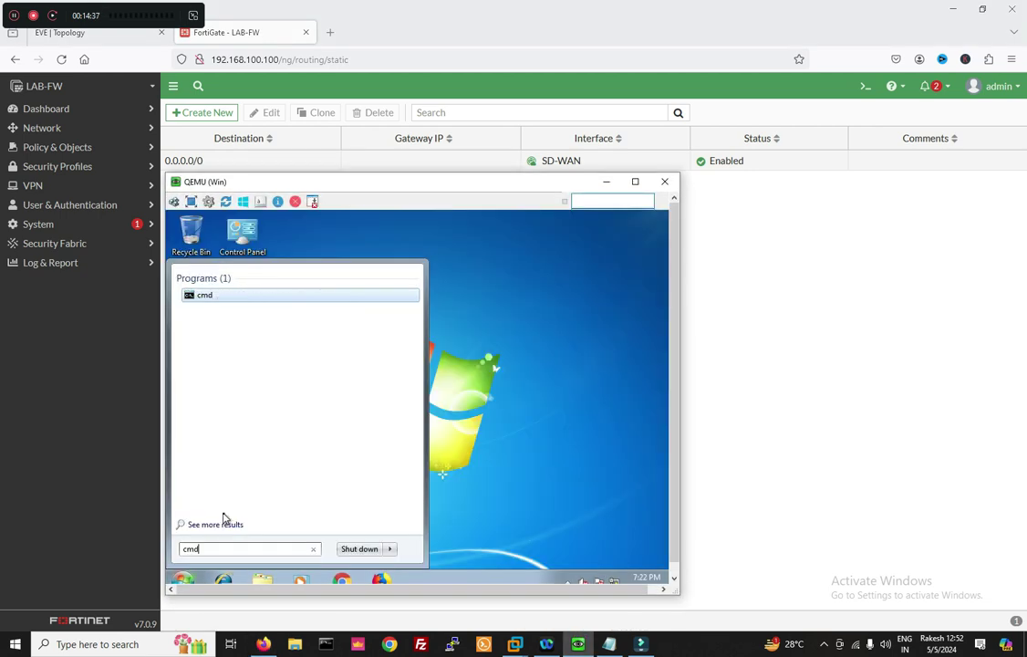
click(200, 296)
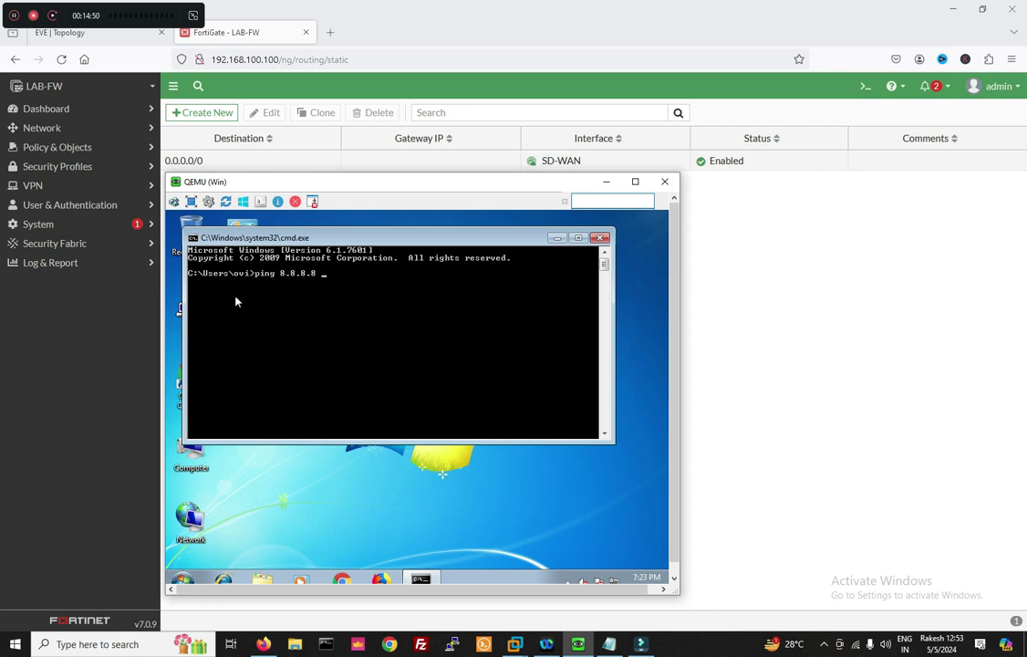
text(t)
key(Return)
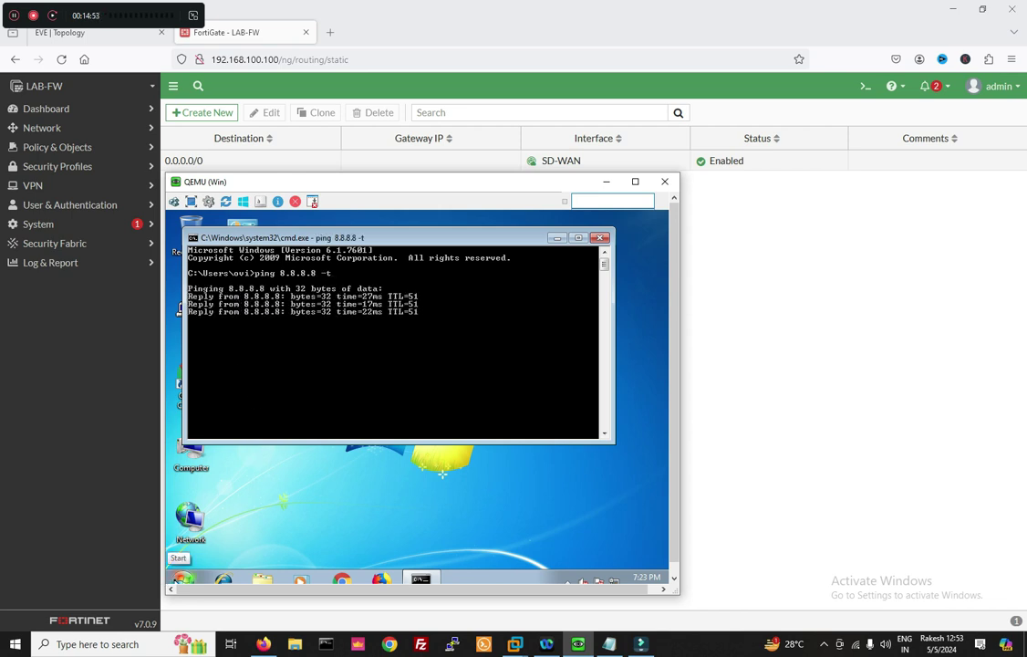
Ping gmail.com from a second command prompt, then return to FortiGate.
key(super)
text(cmd)
key(Return)
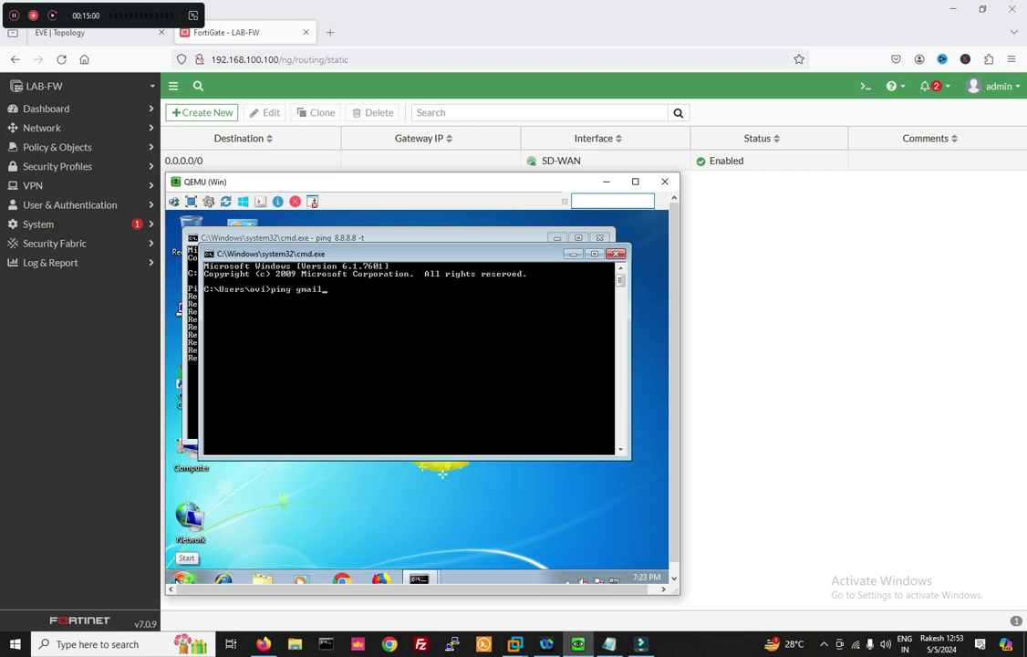
key(Return)
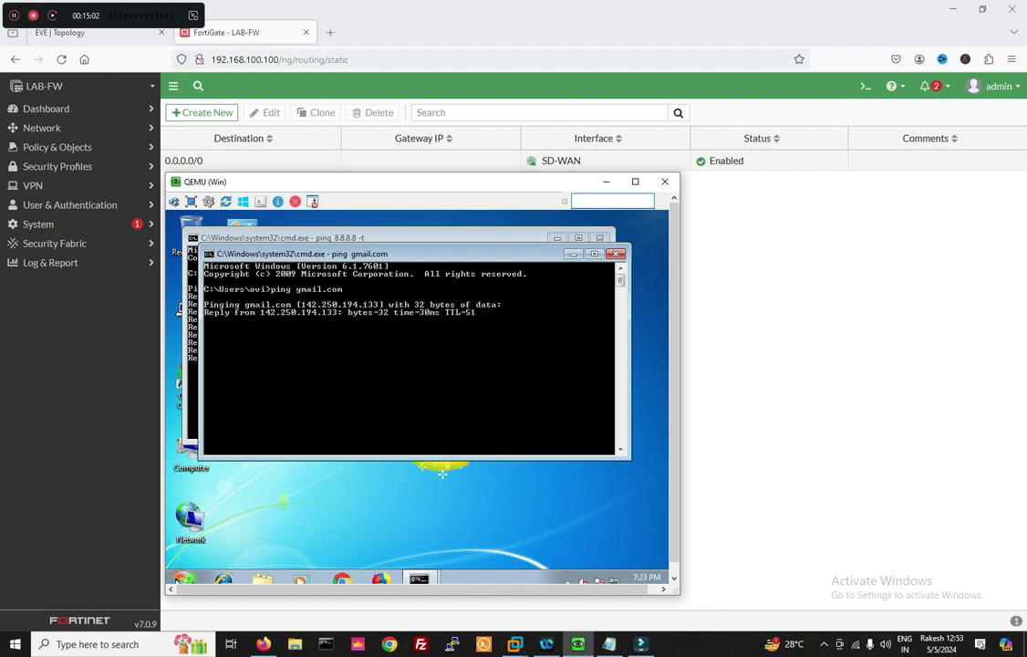
drag(383, 236, 378, 207)
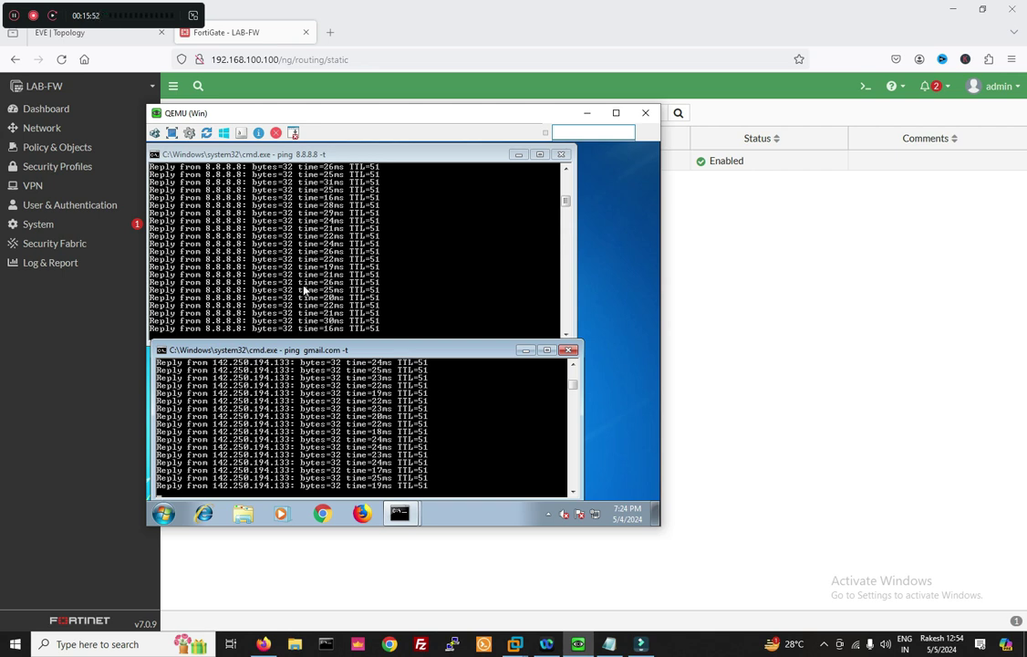
click(228, 32)
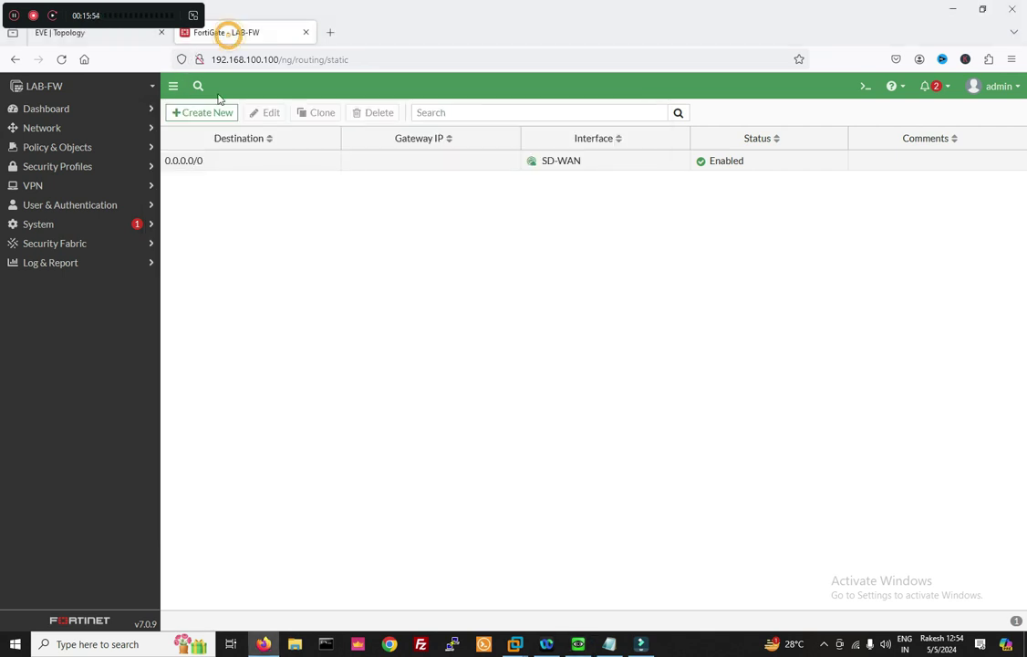
Check ISP-1 and ISP-2 bandwidth in the SD-WAN zone and G_DNS latency (23.74/24.08 ms).
click(47, 129)
click(53, 207)
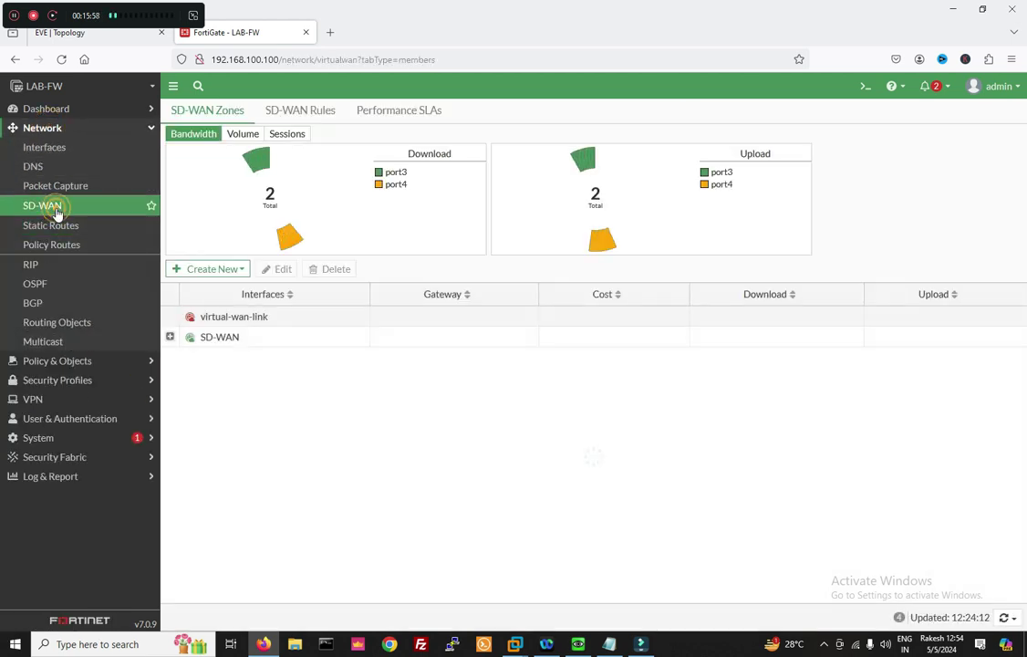
click(247, 344)
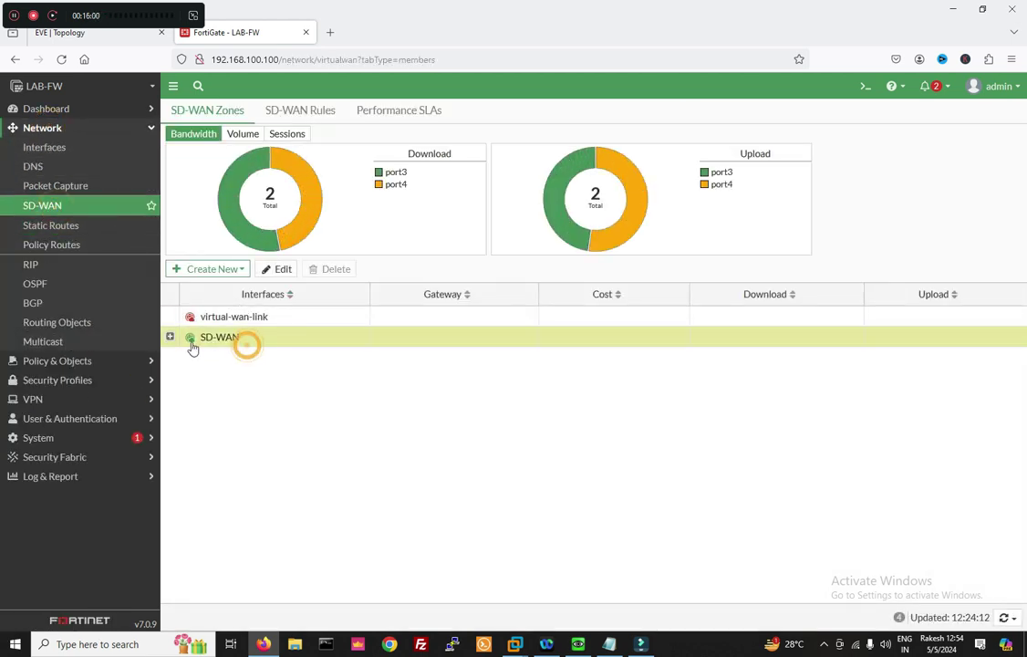
click(170, 336)
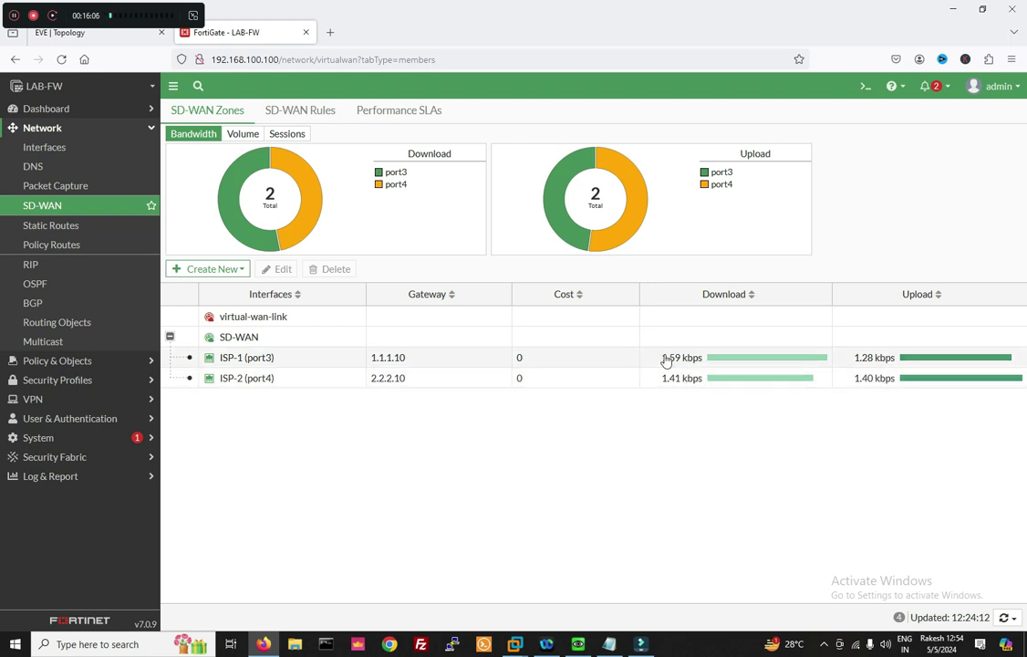
click(398, 110)
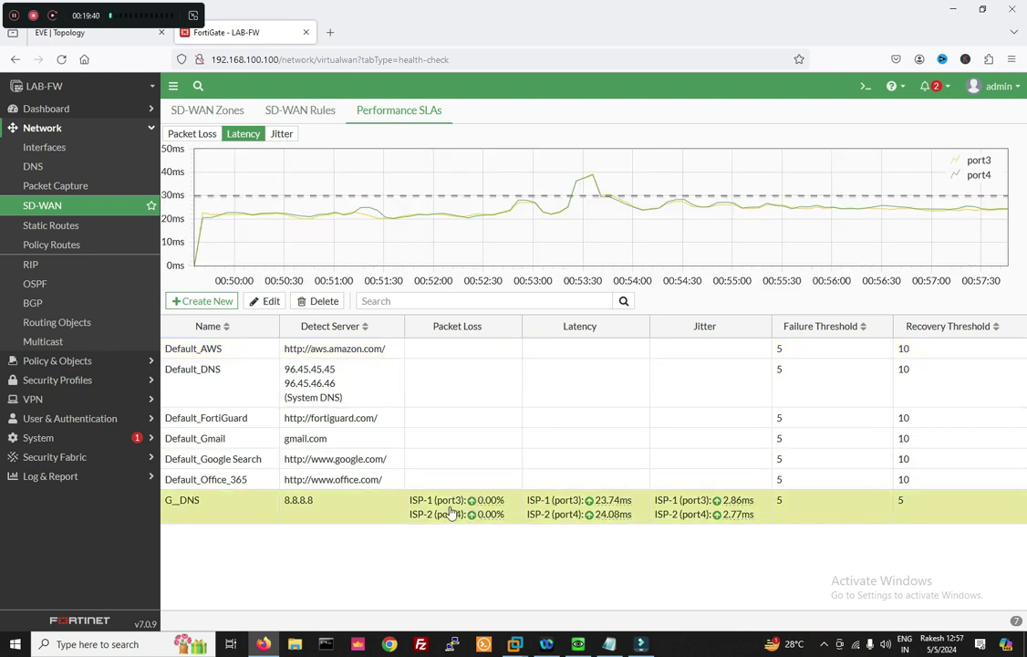
Set the ISP-1 (port3) interface status to Disable.
click(86, 148)
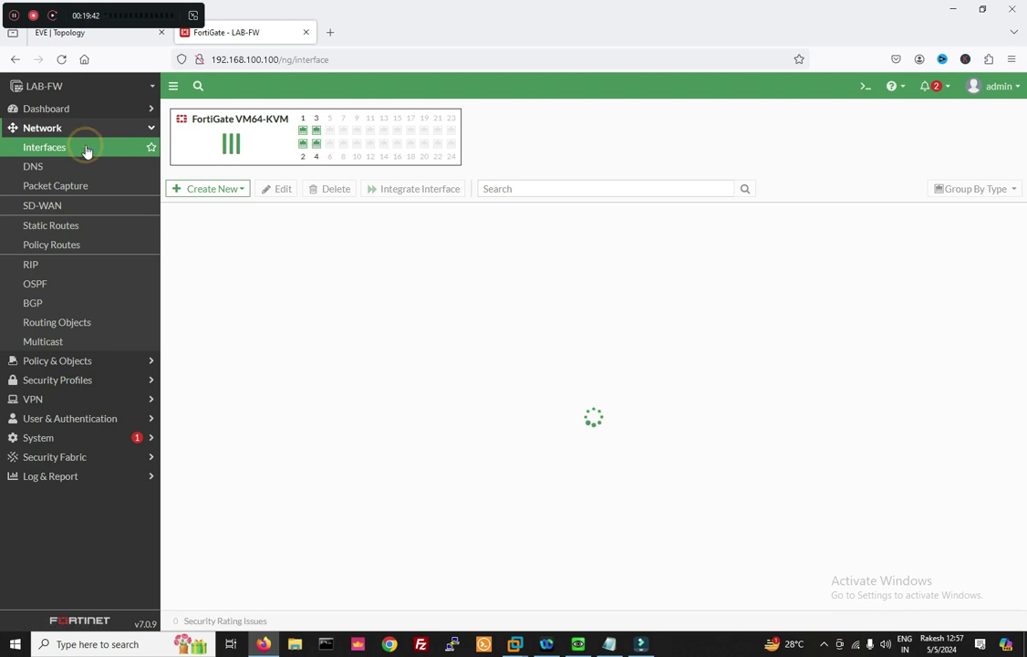
mouse_move(207, 320)
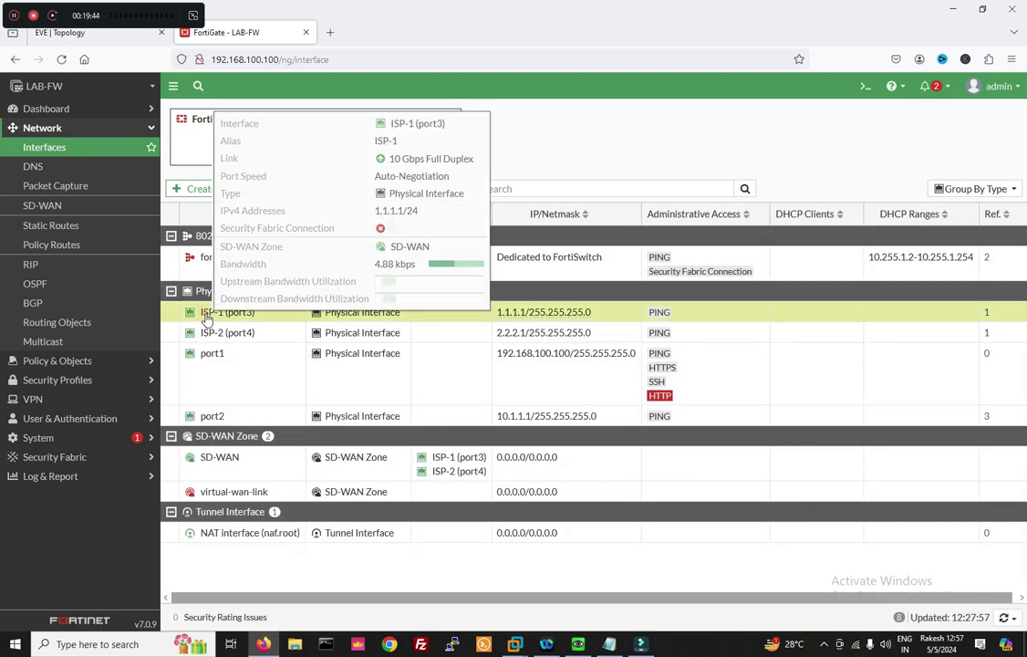
right_click(179, 316)
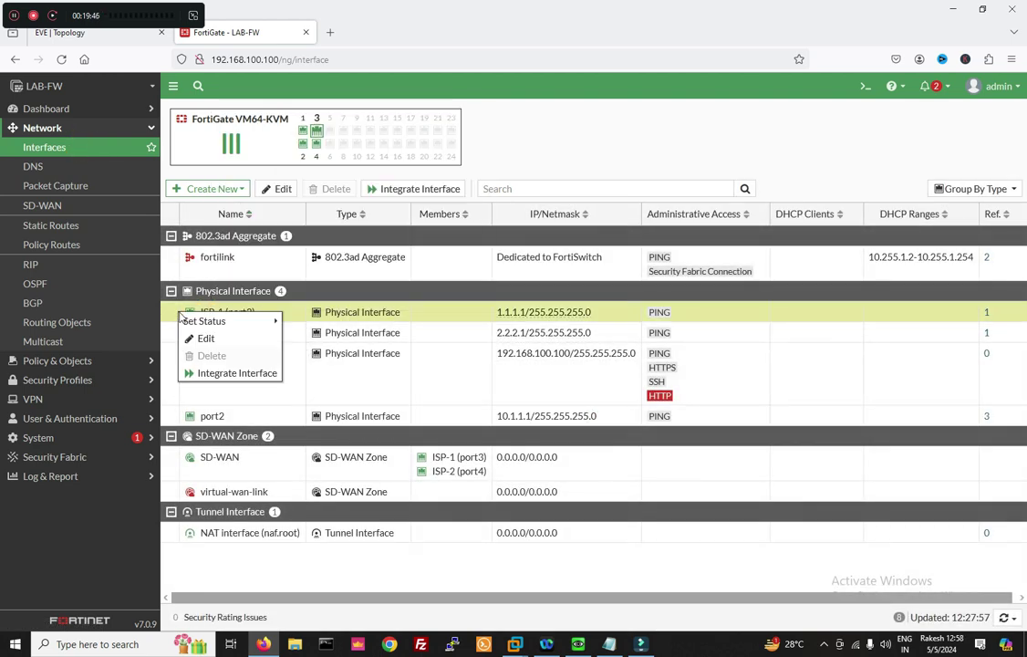
click(297, 339)
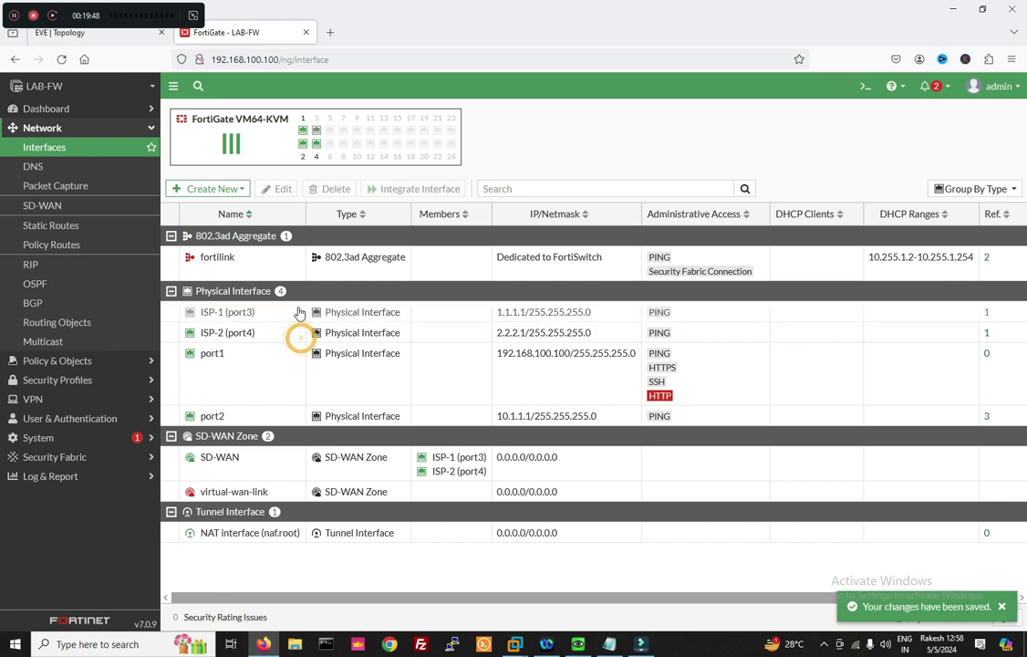
View the G_DNS SLA, showing port3 down and ISP-2 up at 23.63 ms.
click(59, 212)
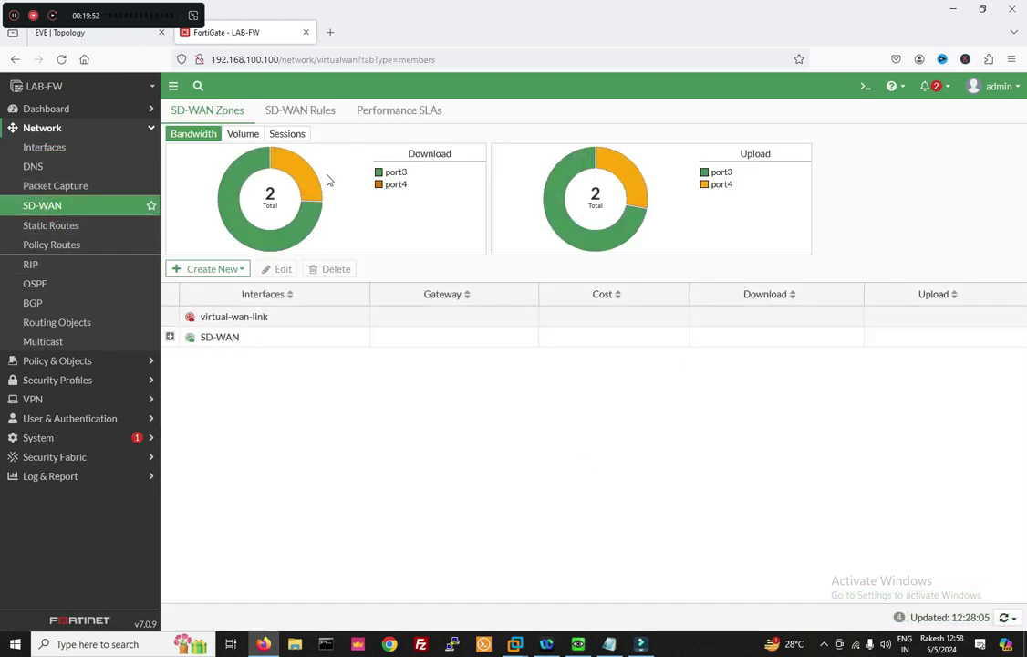
click(375, 123)
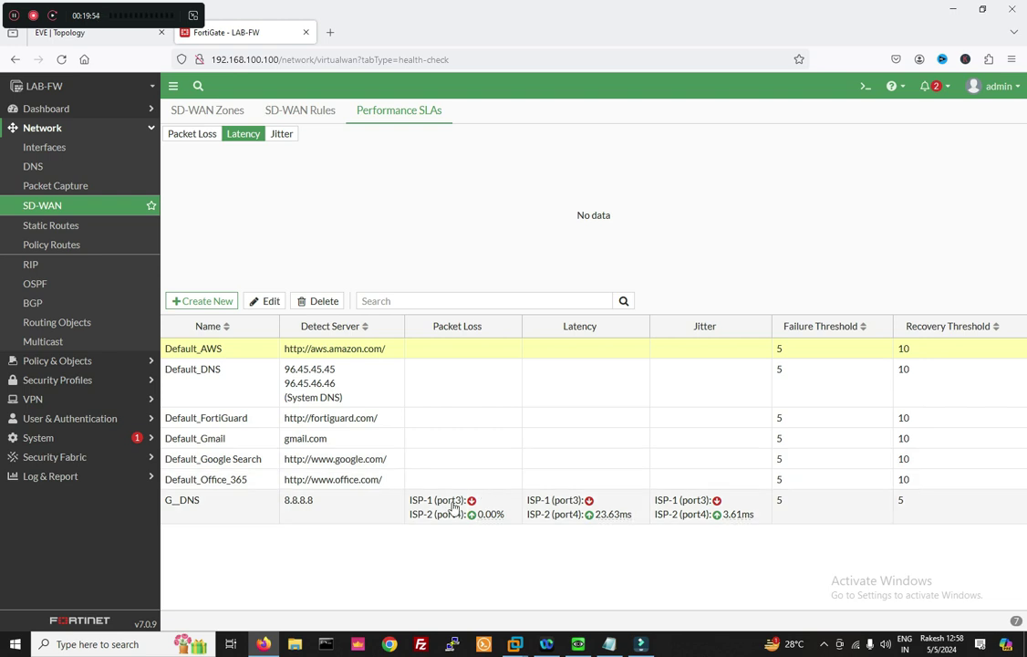
click(532, 521)
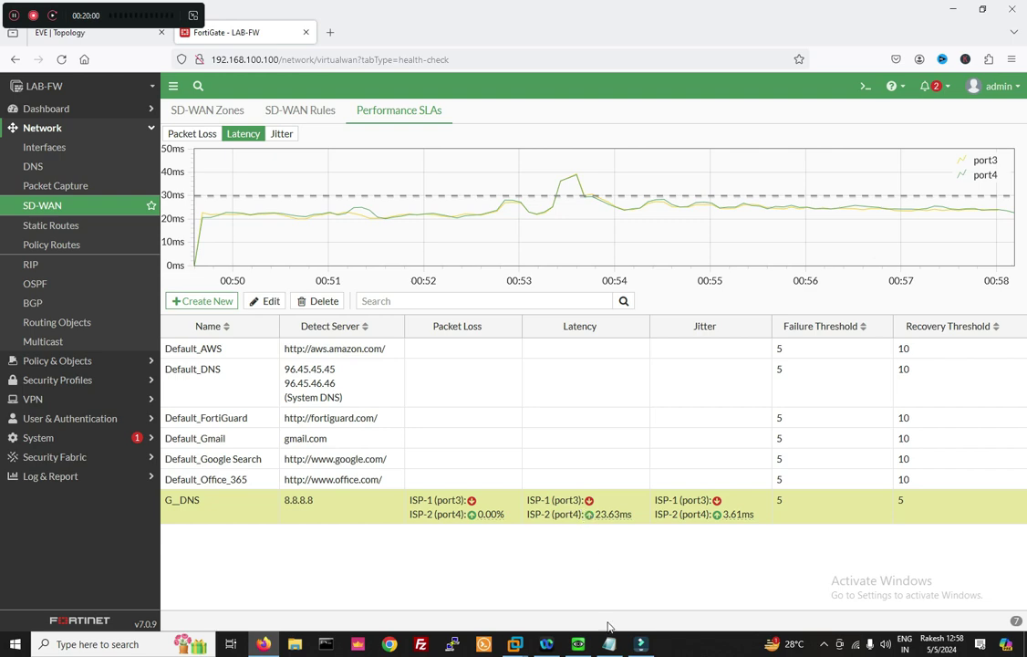
click(577, 644)
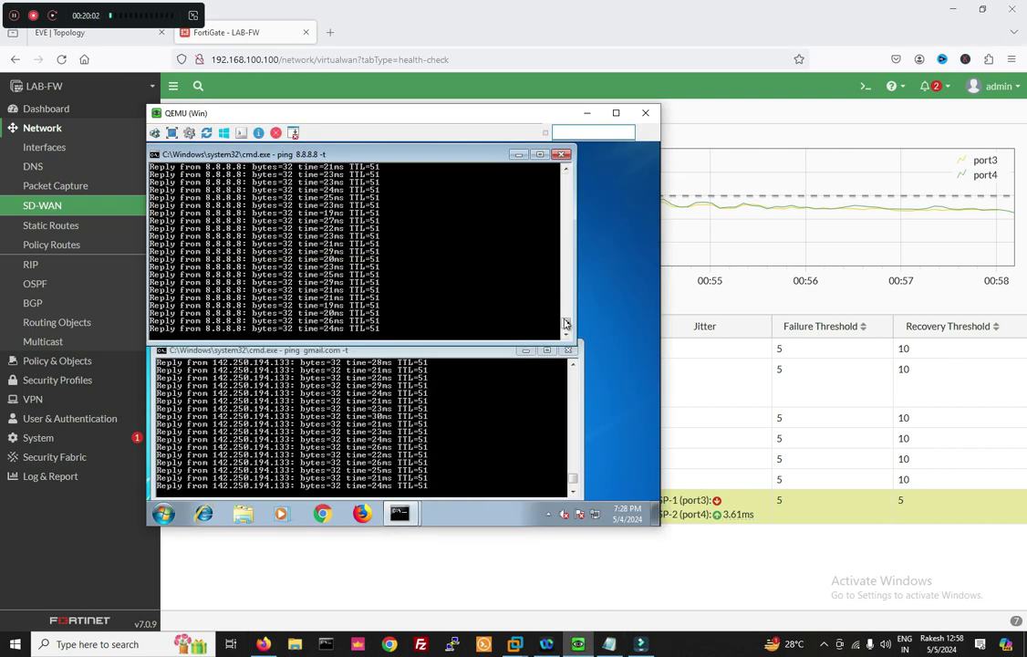
drag(567, 322, 563, 273)
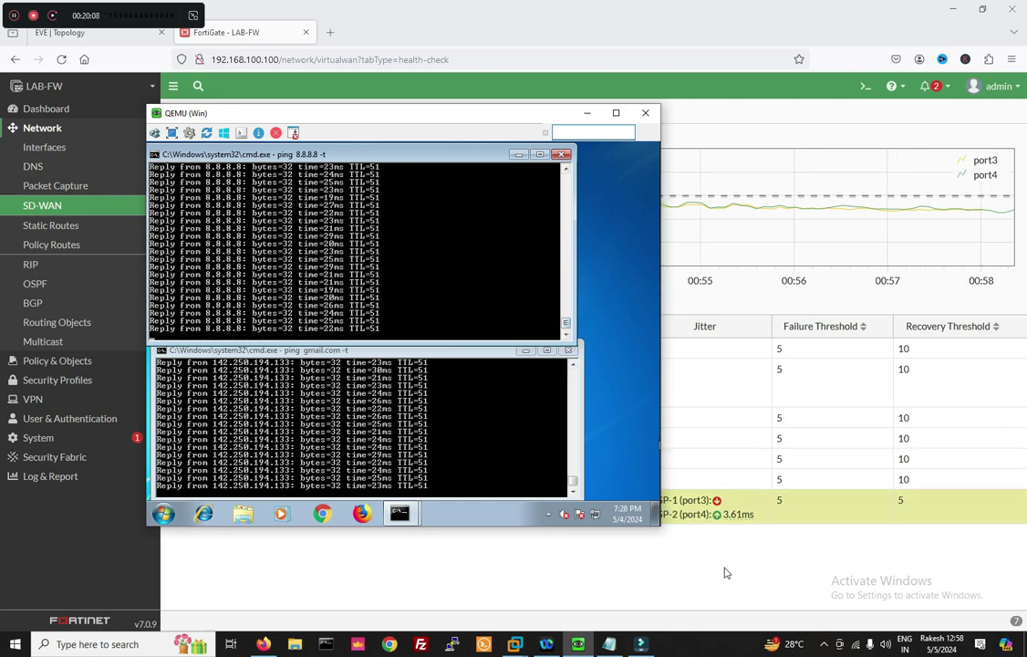
click(725, 572)
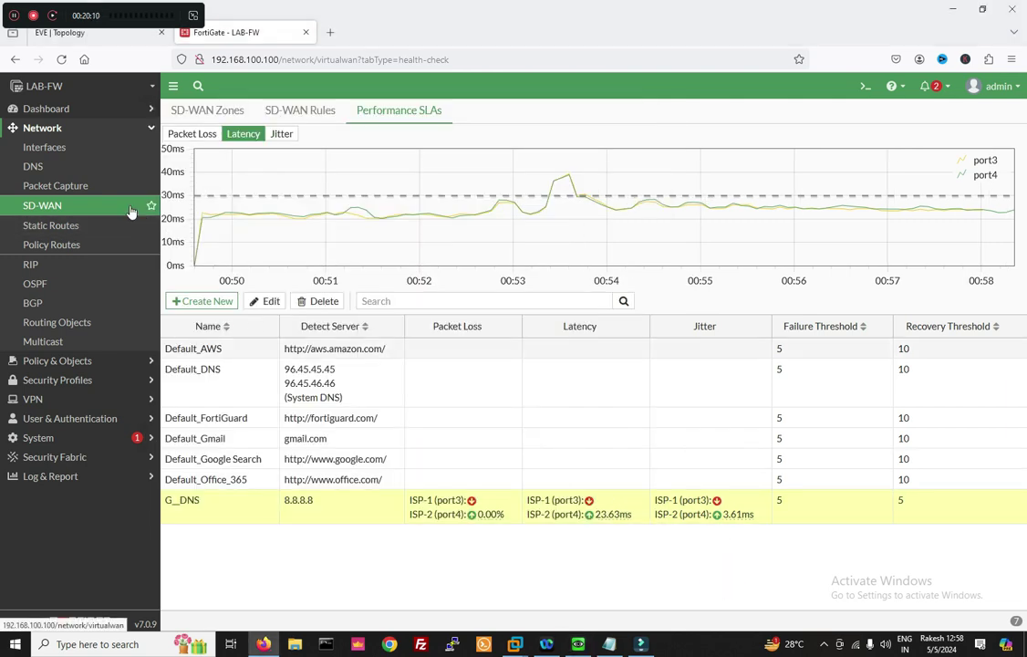
Set the ISP-1 (port3) interface status back to Enable.
click(66, 152)
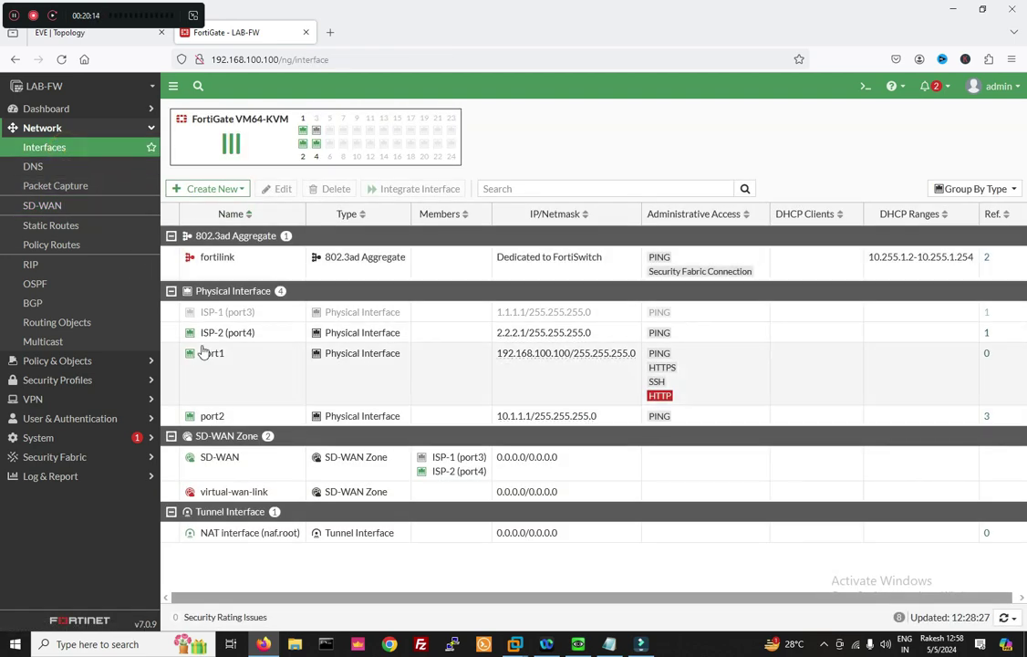
right_click(210, 318)
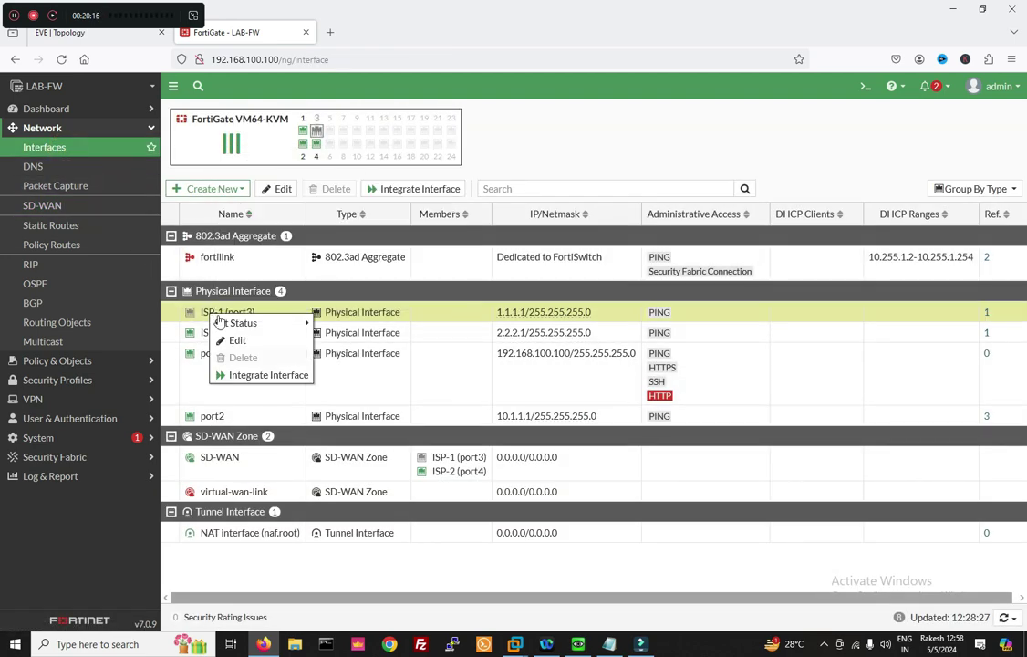
click(339, 324)
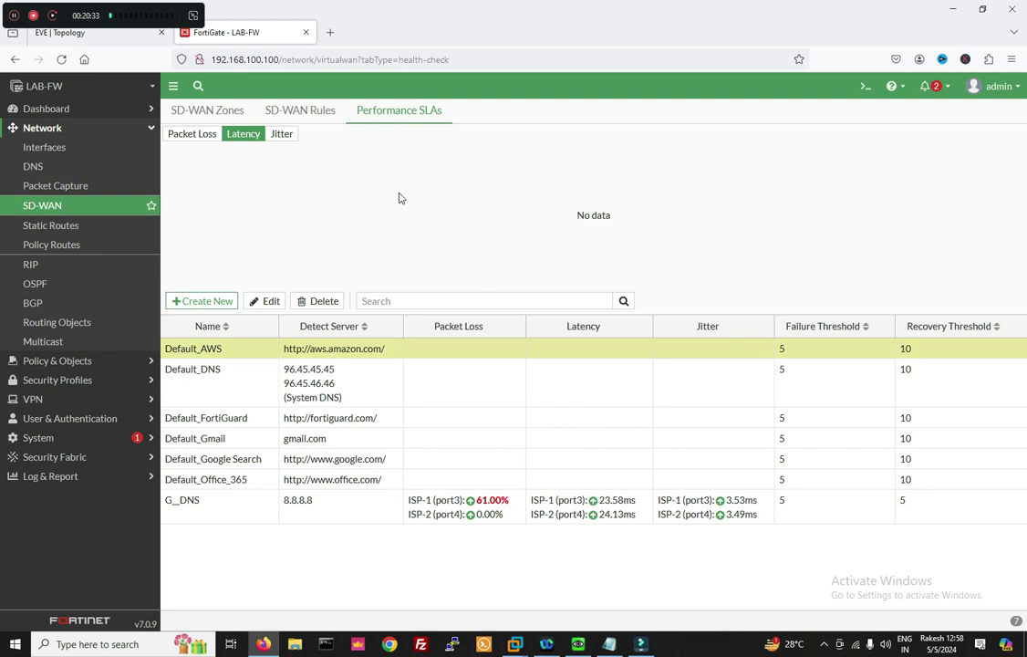
Refresh the G_DNS Performance SLA readings until both ISP-1 and ISP-2 show up.
click(305, 109)
click(413, 110)
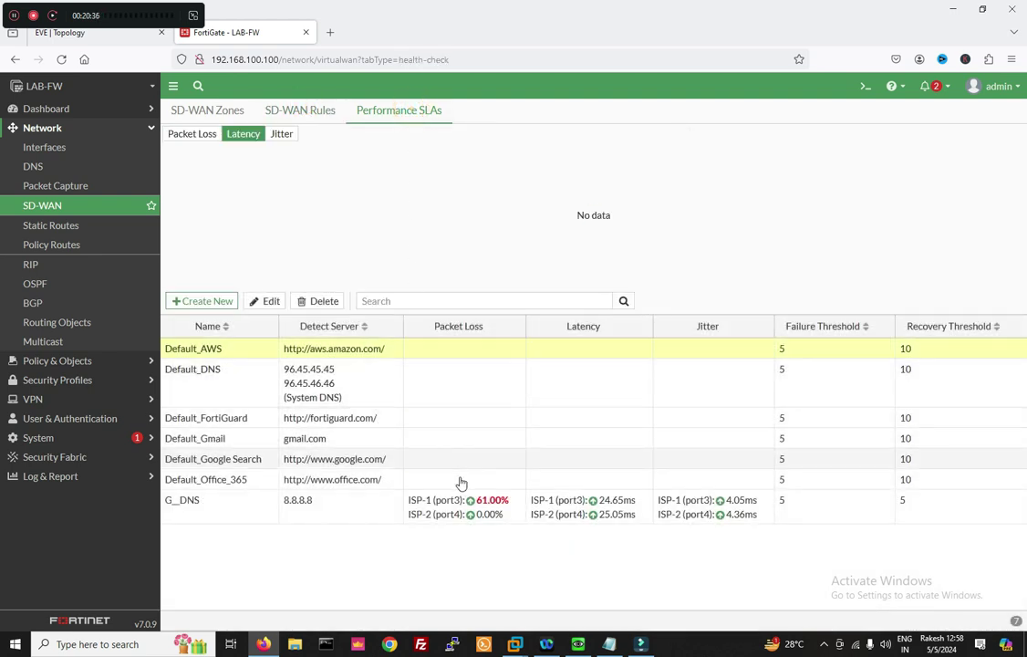
mouse_move(471, 510)
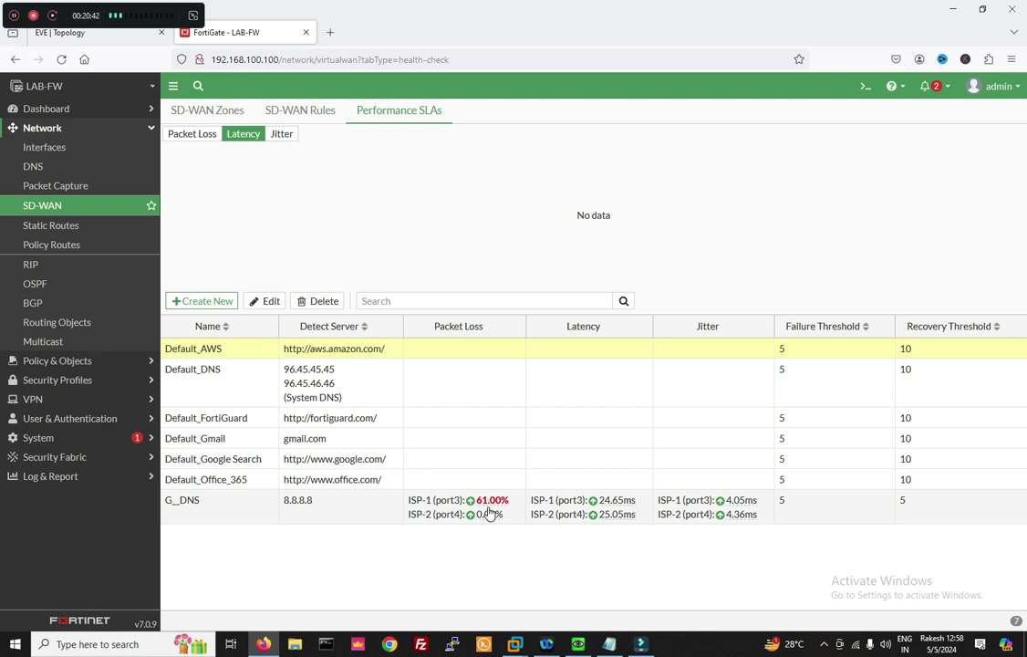
click(310, 117)
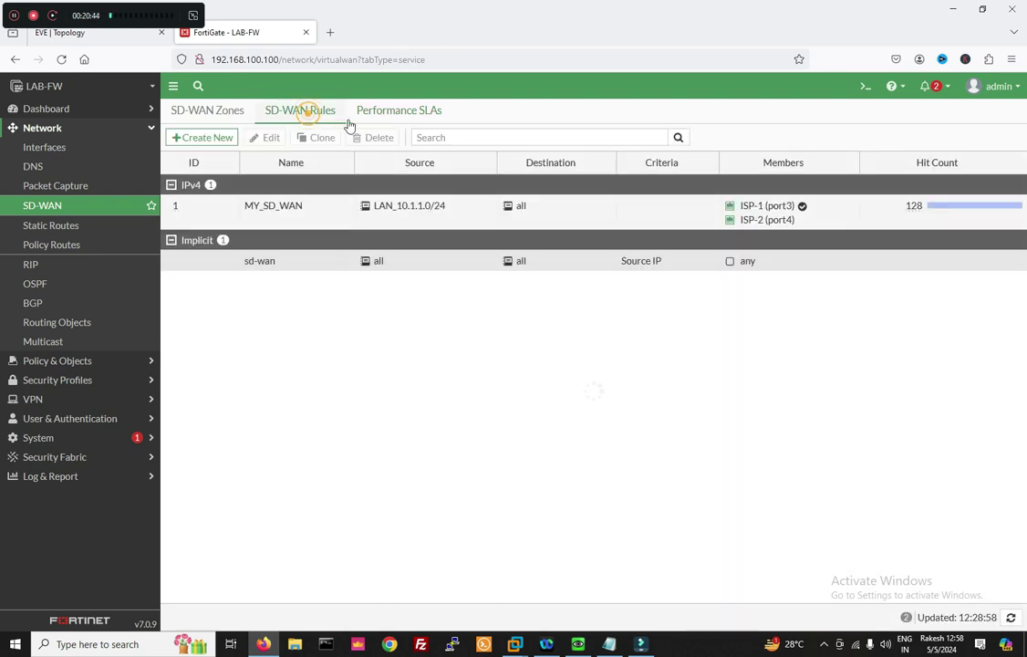
click(359, 117)
click(319, 110)
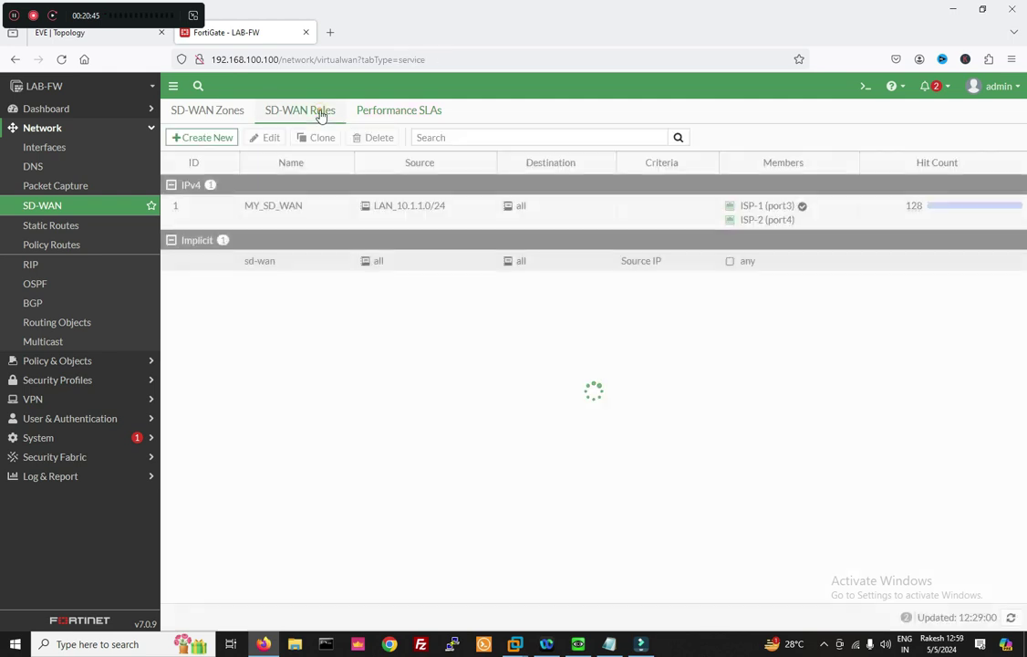
click(380, 111)
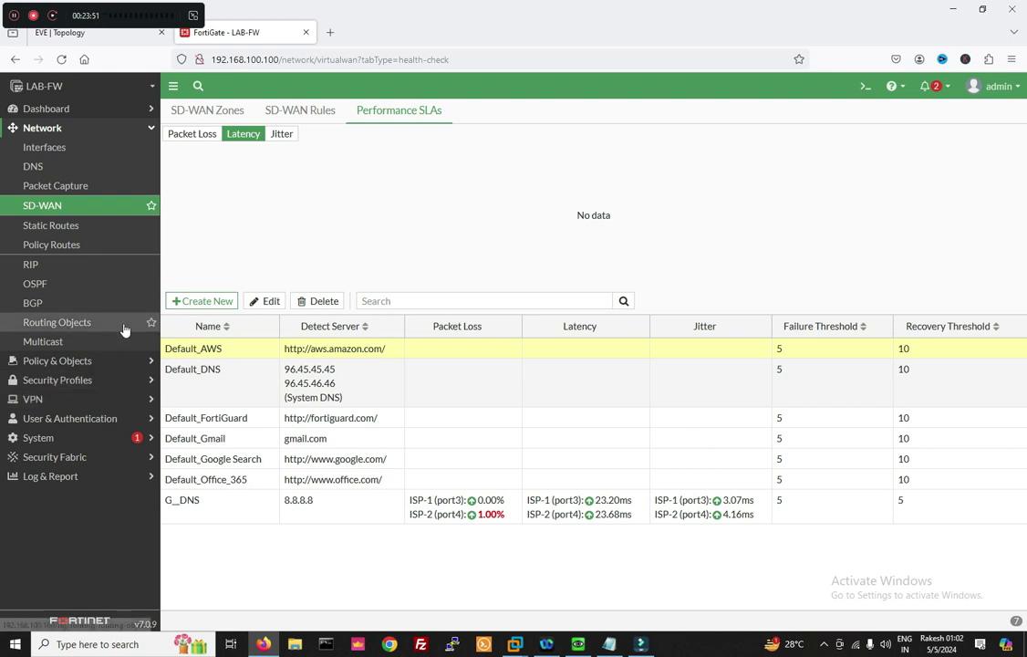
Open the Forward Traffic log and inspect recent 8.8.8.8, gmail and ff02::16 sessions.
click(71, 475)
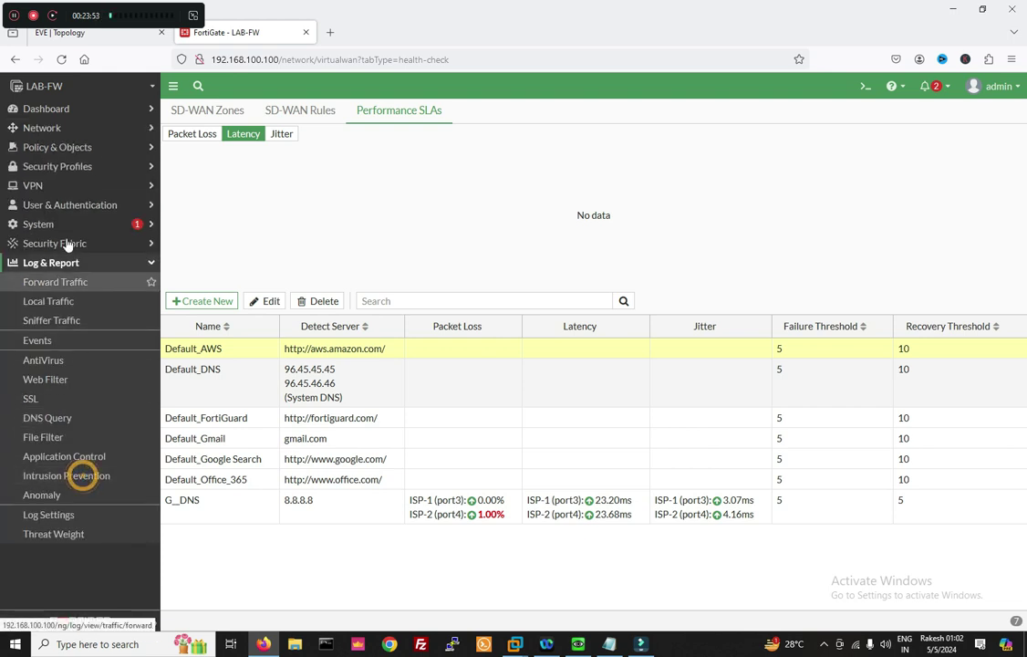
click(69, 282)
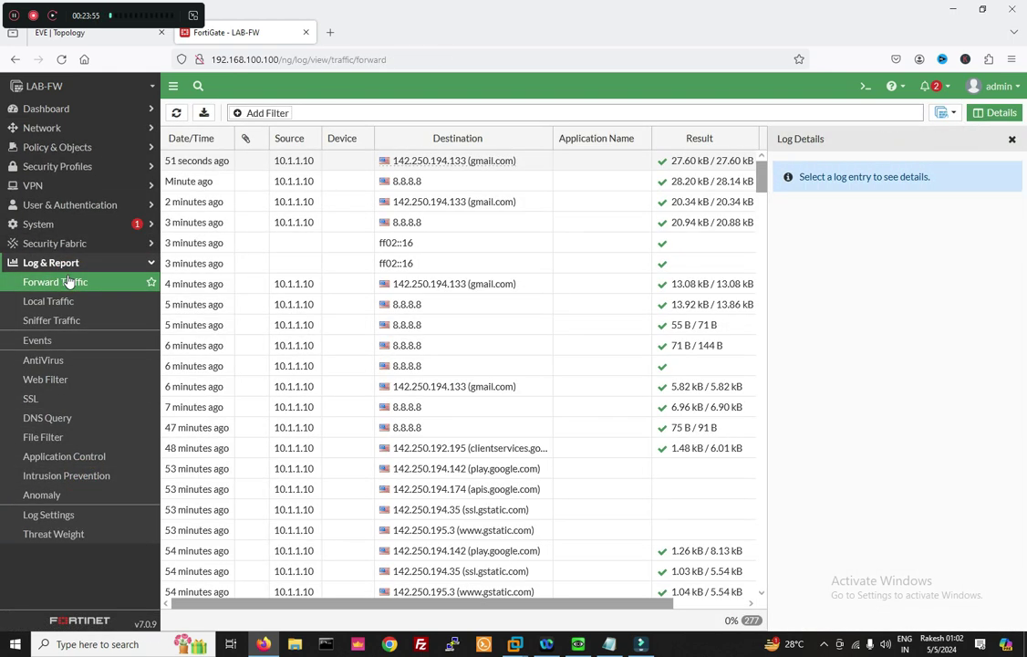
click(475, 171)
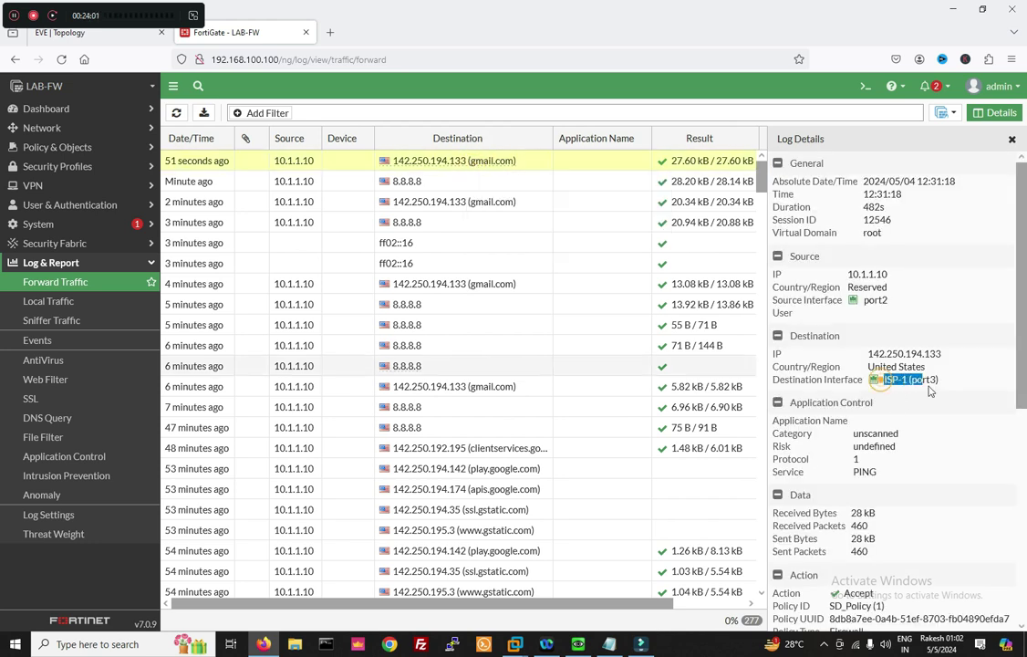
click(429, 186)
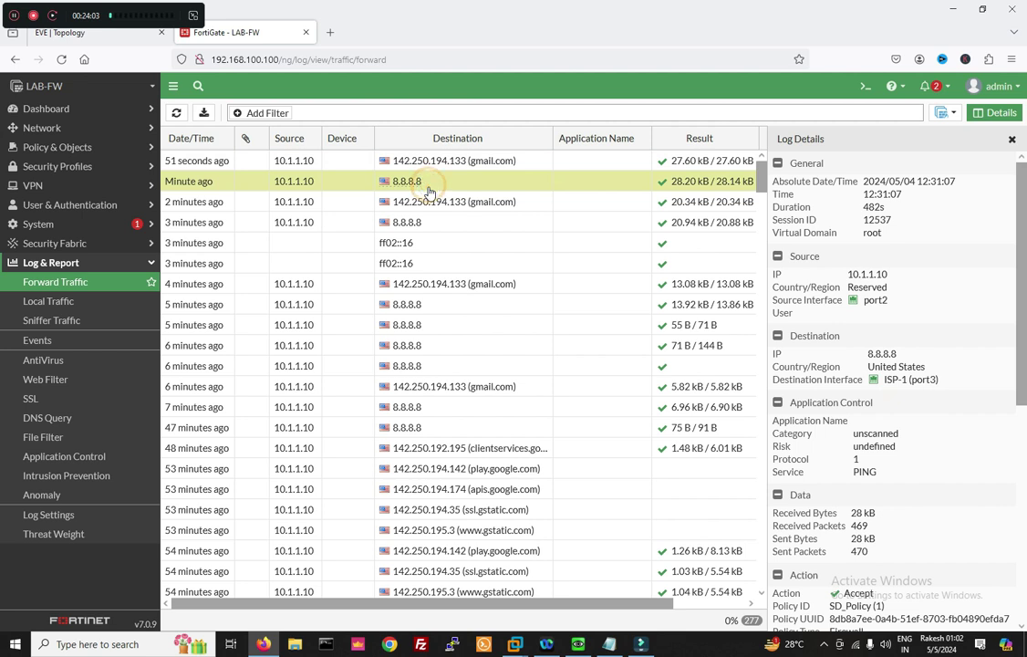
click(430, 203)
click(435, 228)
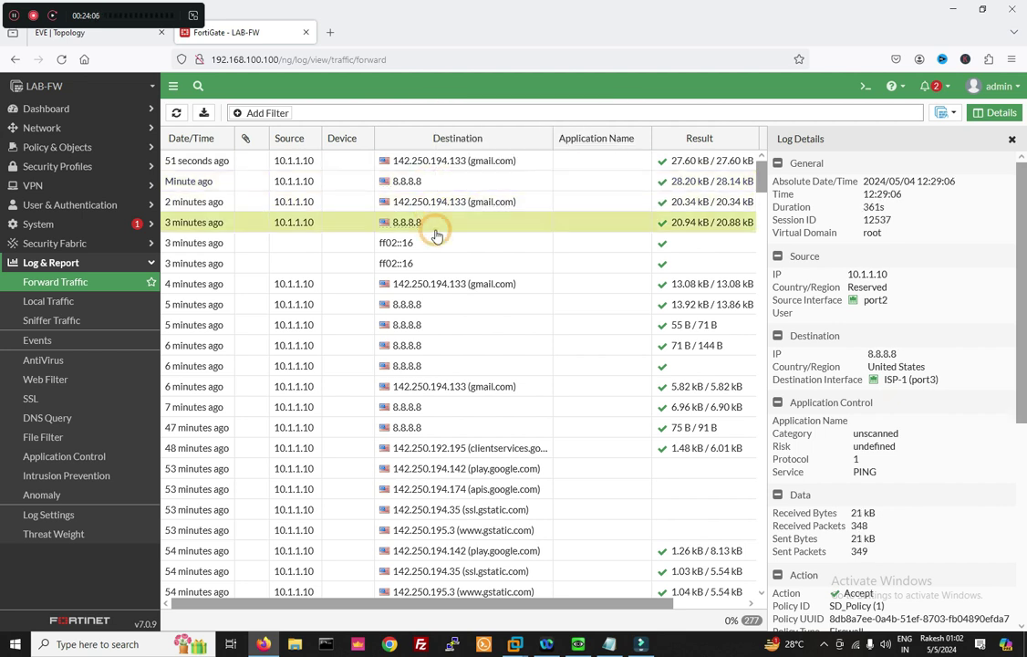
click(434, 243)
click(433, 261)
click(440, 303)
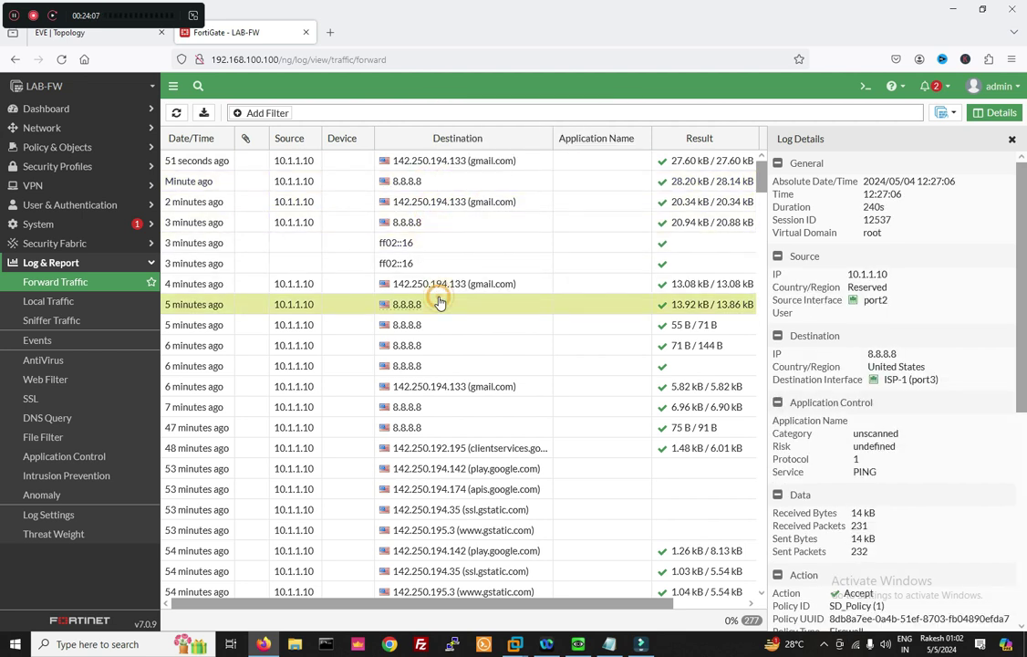
click(442, 325)
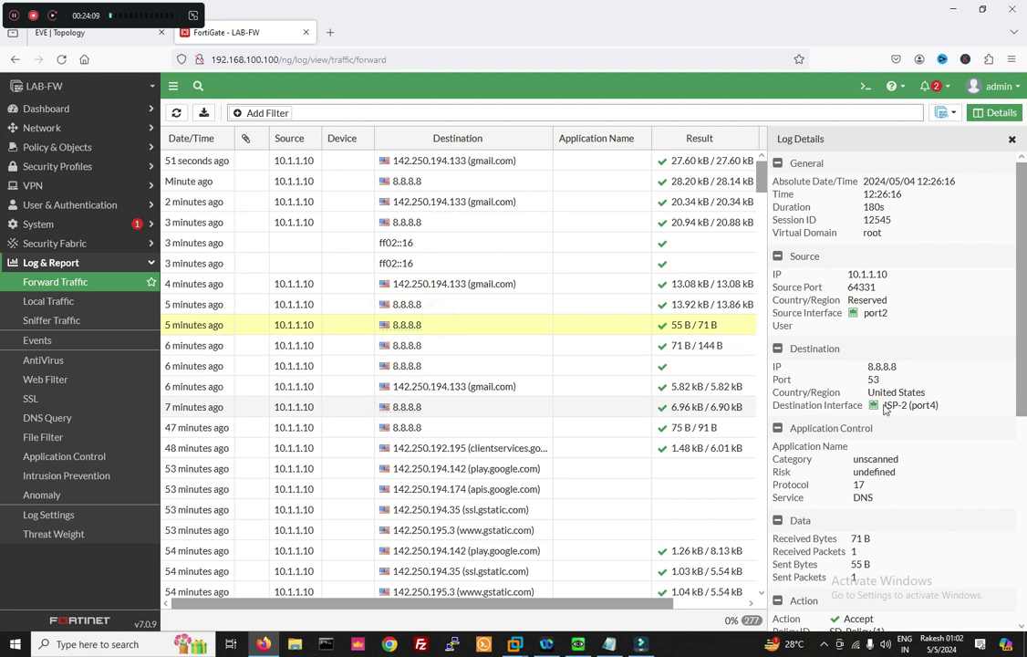
Note ISP-2 (port4) as a DNS session's destination, then inspect older 8.8.8.8, gmail and Google sessions.
drag(884, 405, 942, 410)
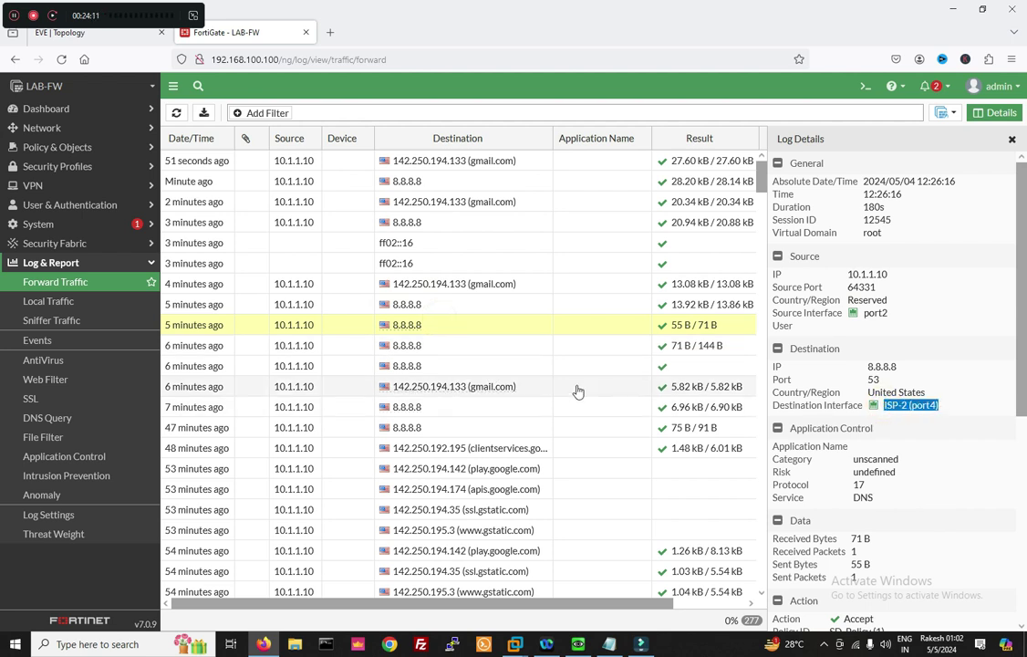
click(436, 347)
click(438, 371)
click(440, 384)
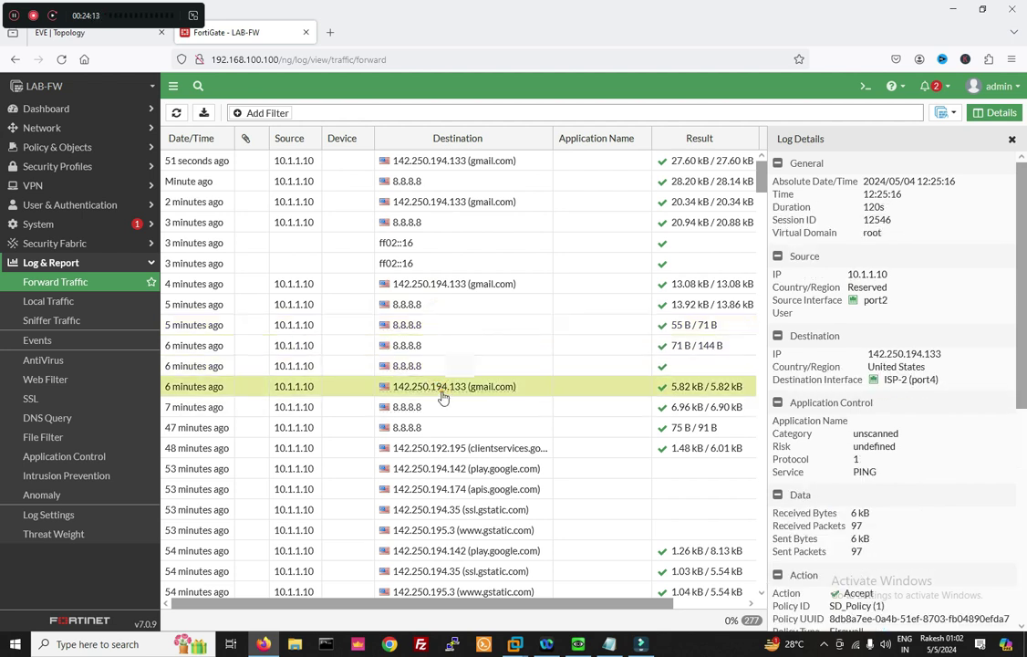
click(442, 410)
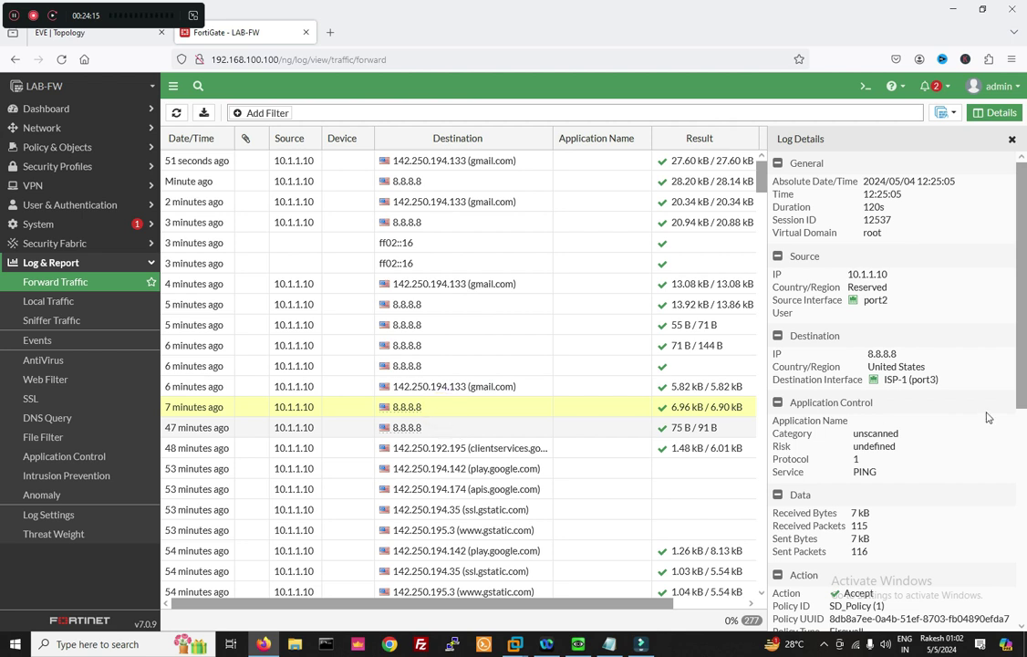
click(515, 449)
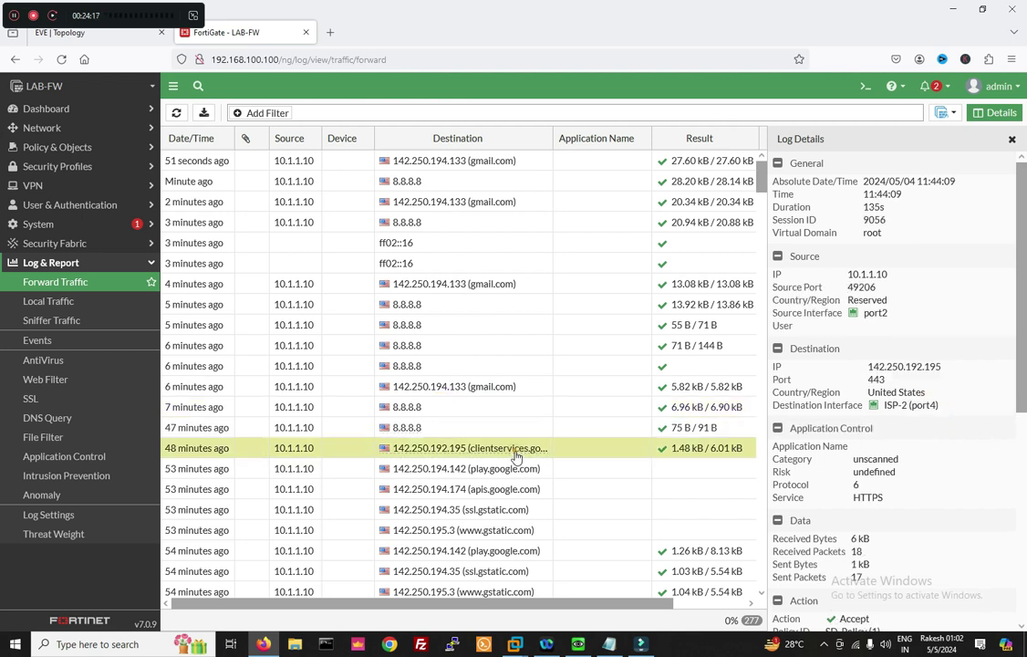
click(515, 468)
click(522, 488)
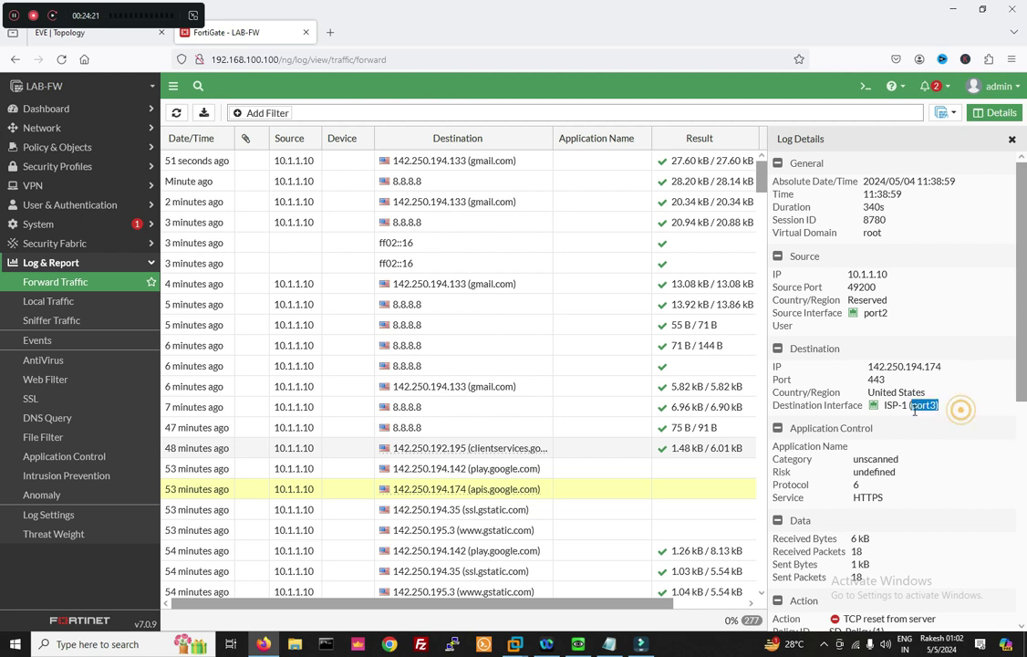
click(521, 448)
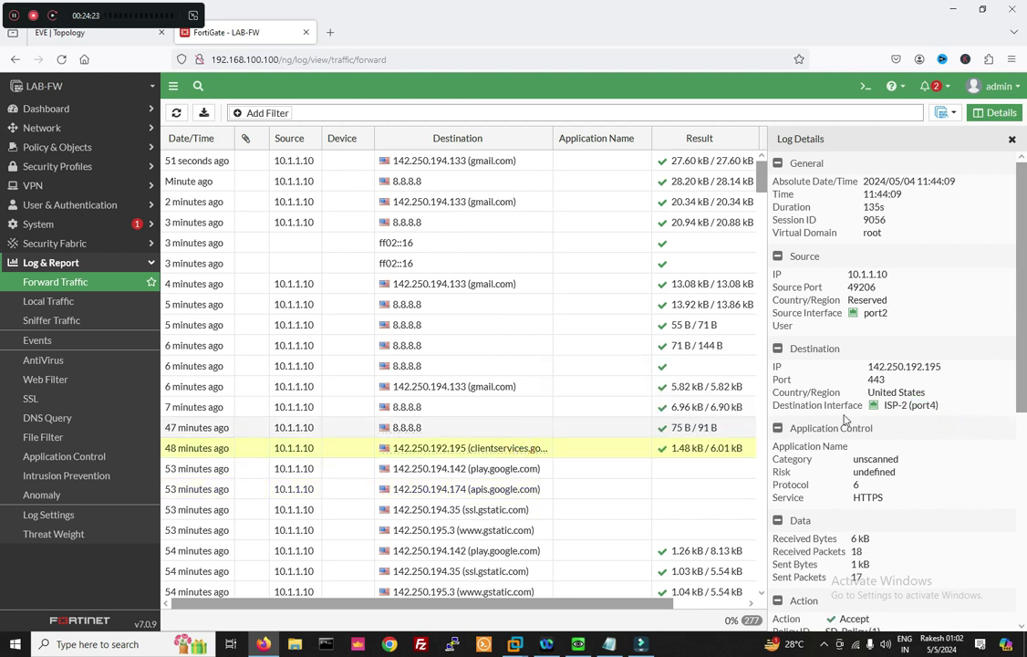